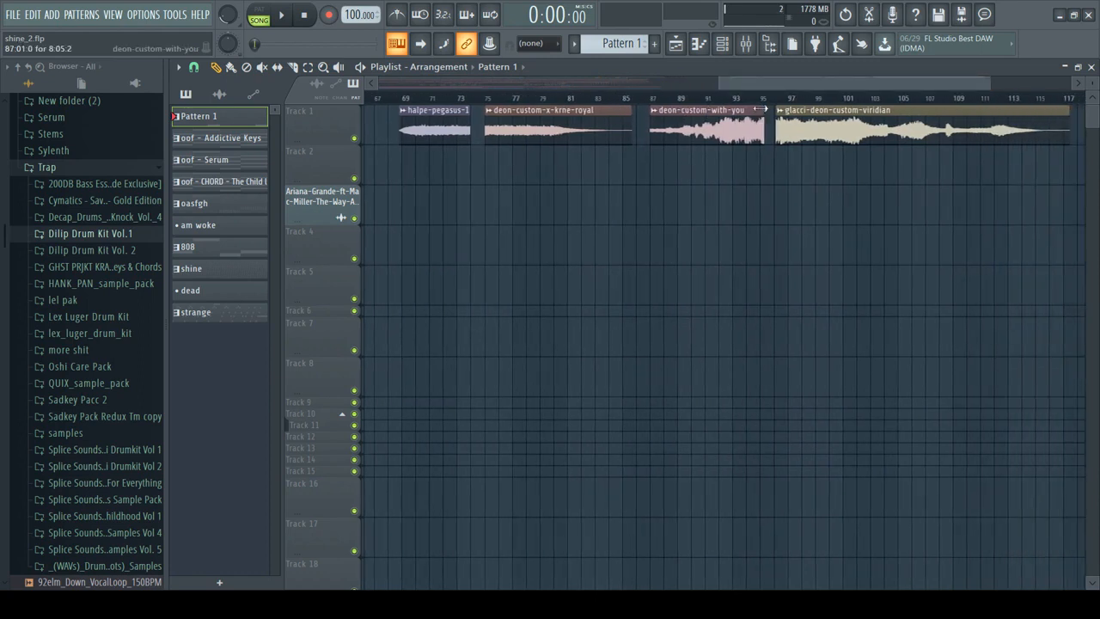
- Play back the halpe-pegasus-1 reference clip on Track 1 from its start, around bar 69
{"action": "left_click_drag", "start_coordinate": [990, 82], "coordinate": [864, 82]}
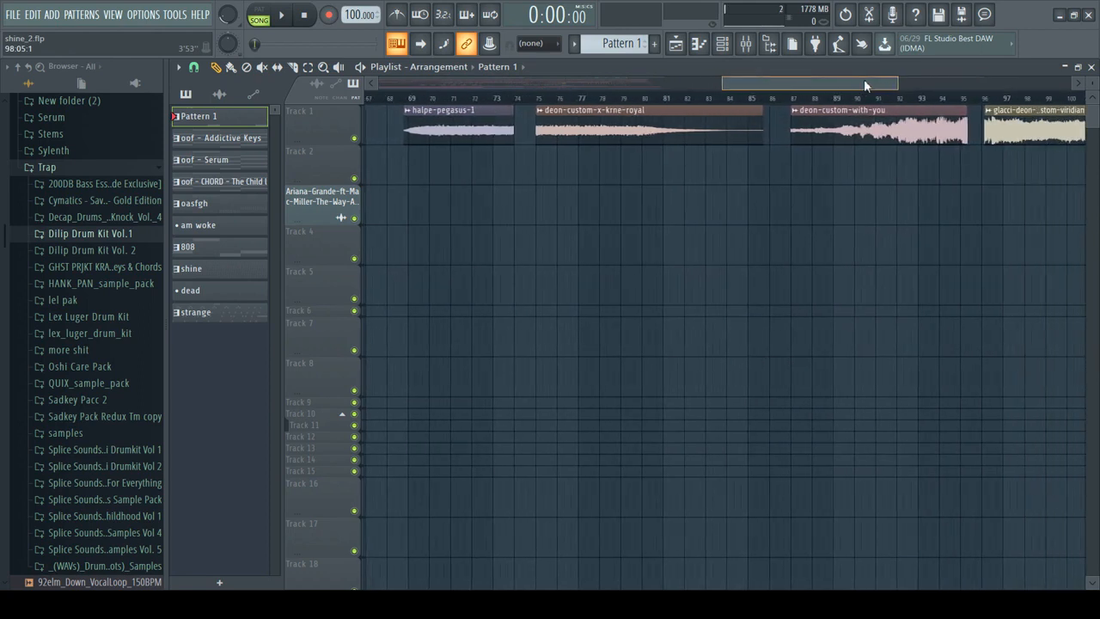
{"action": "left_click", "coordinate": [409, 98]}
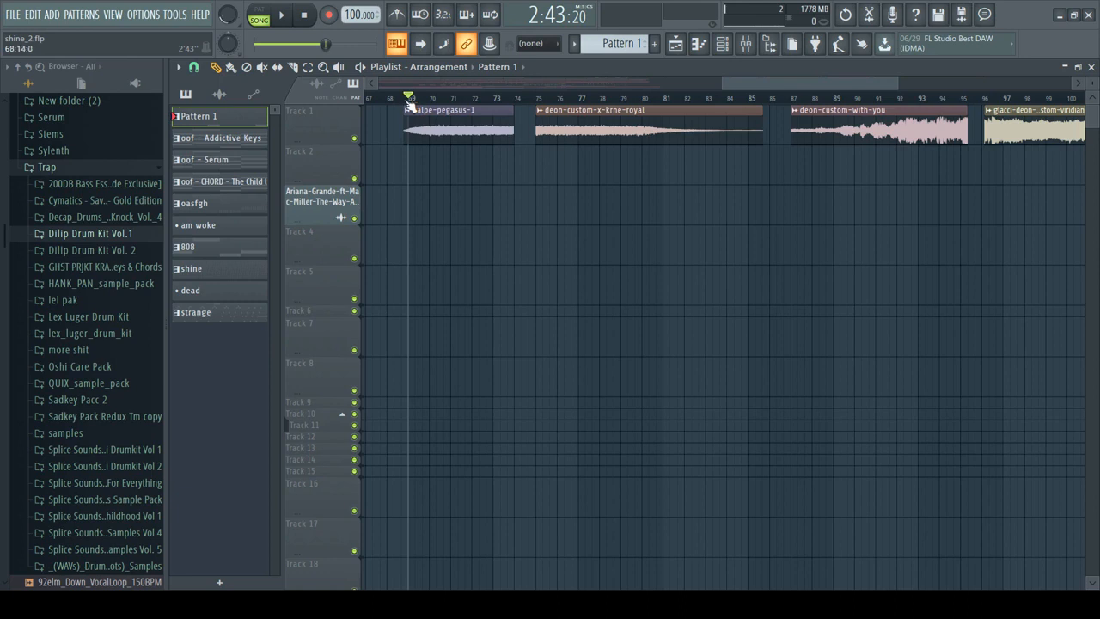
{"action": "key", "text": "space"}
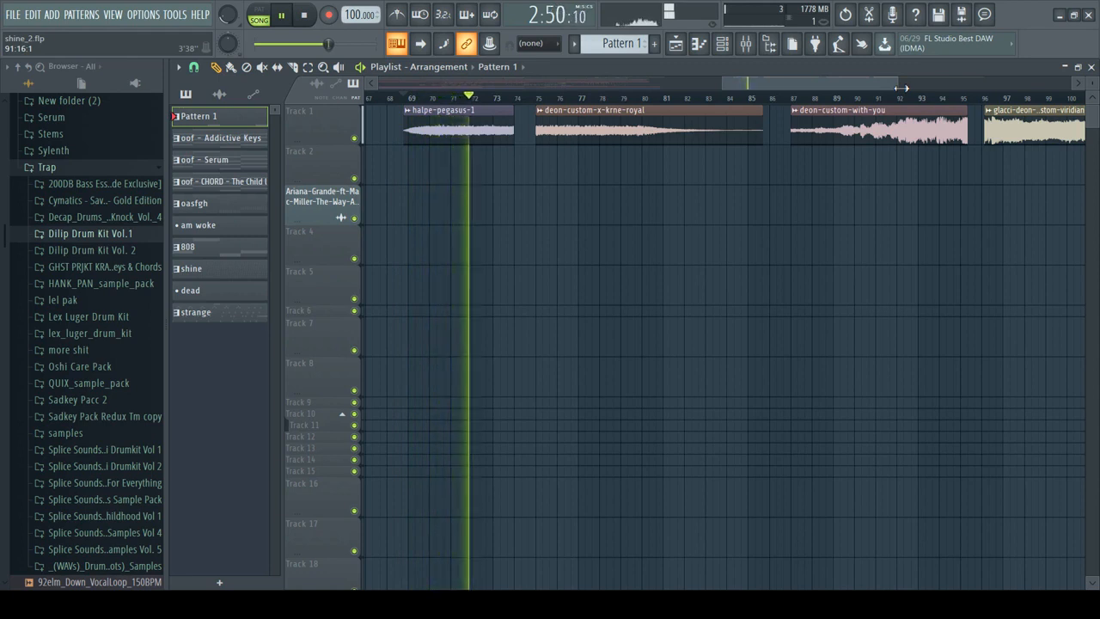
{"action": "key", "text": "space"}
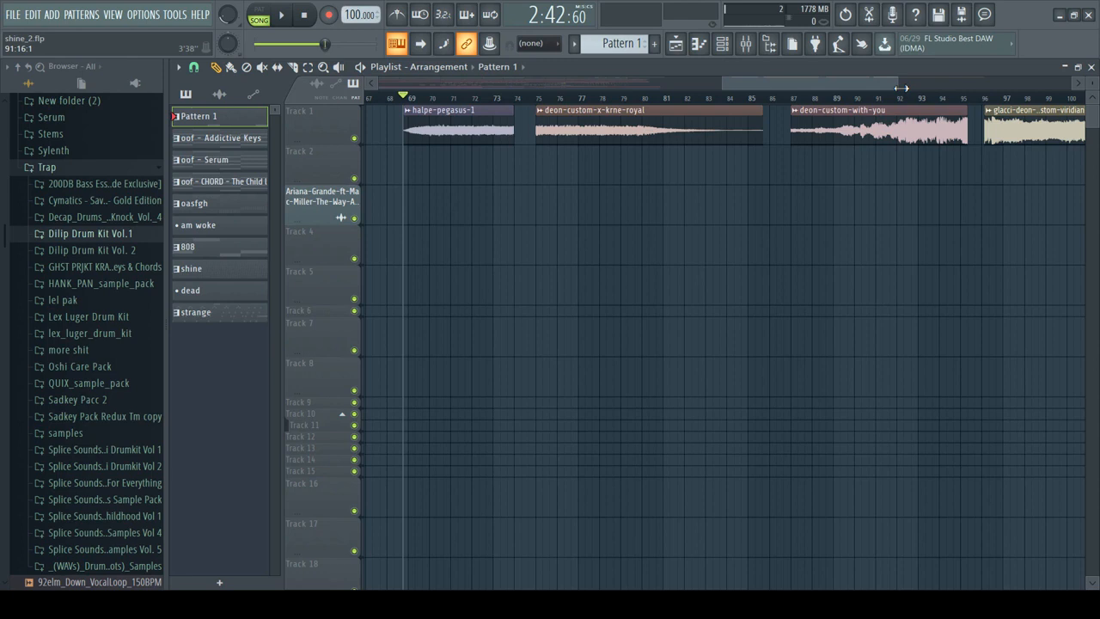
- Play back the deon-custom-x-krne-royal clip on Track 1 from its start at bar 75
{"action": "left_click_drag", "start_coordinate": [900, 86], "coordinate": [830, 98]}
{"action": "left_click_drag", "start_coordinate": [744, 81], "coordinate": [772, 89]}
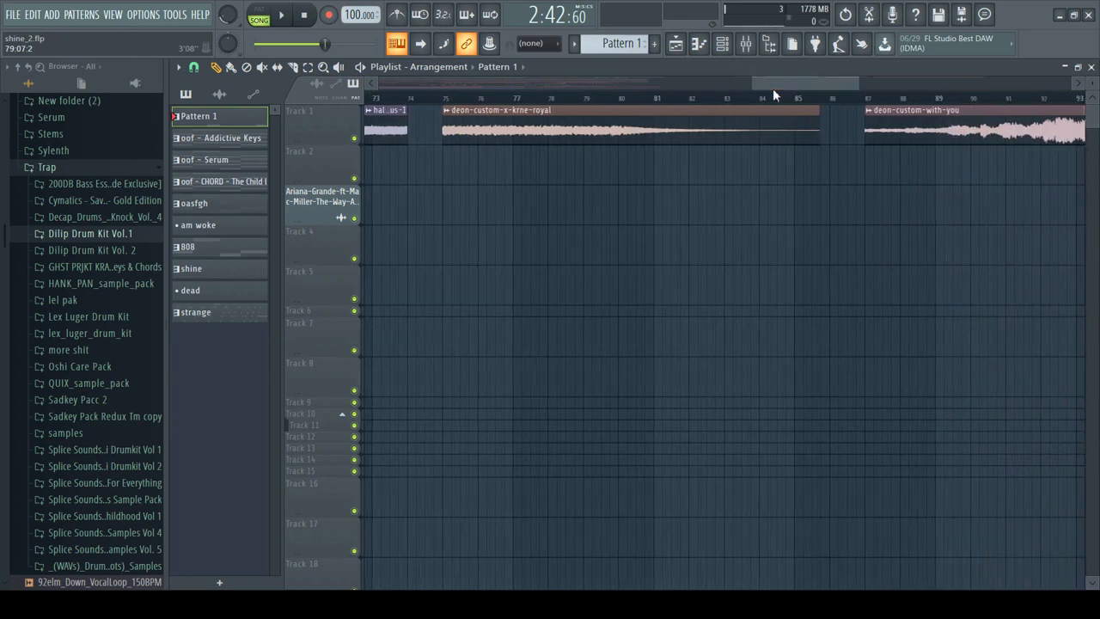
{"action": "left_click", "coordinate": [441, 97]}
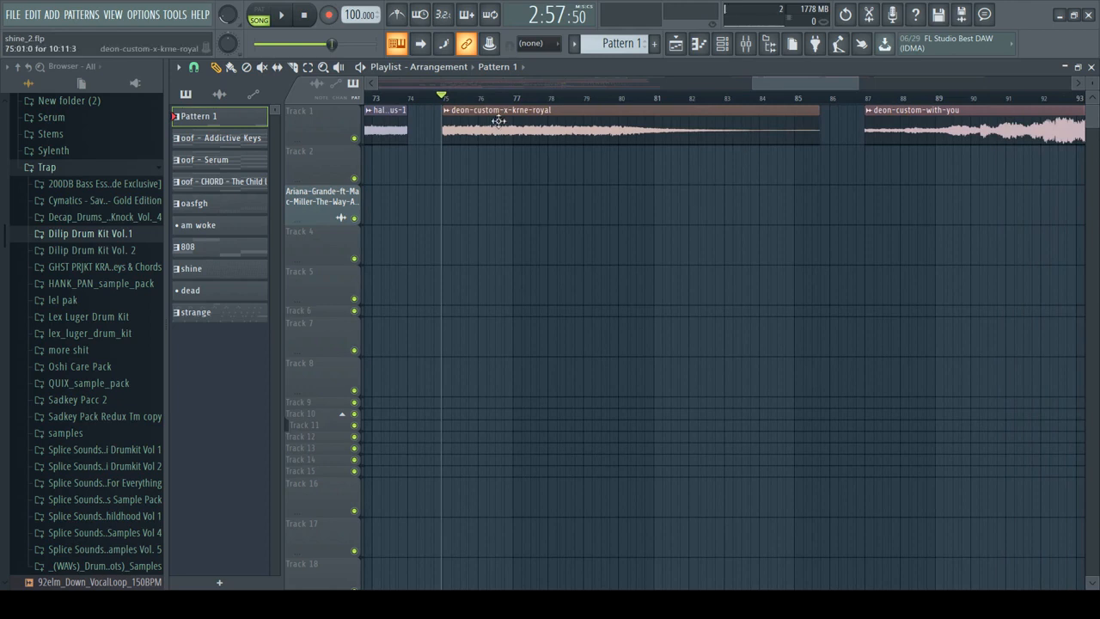
{"action": "key", "text": "space"}
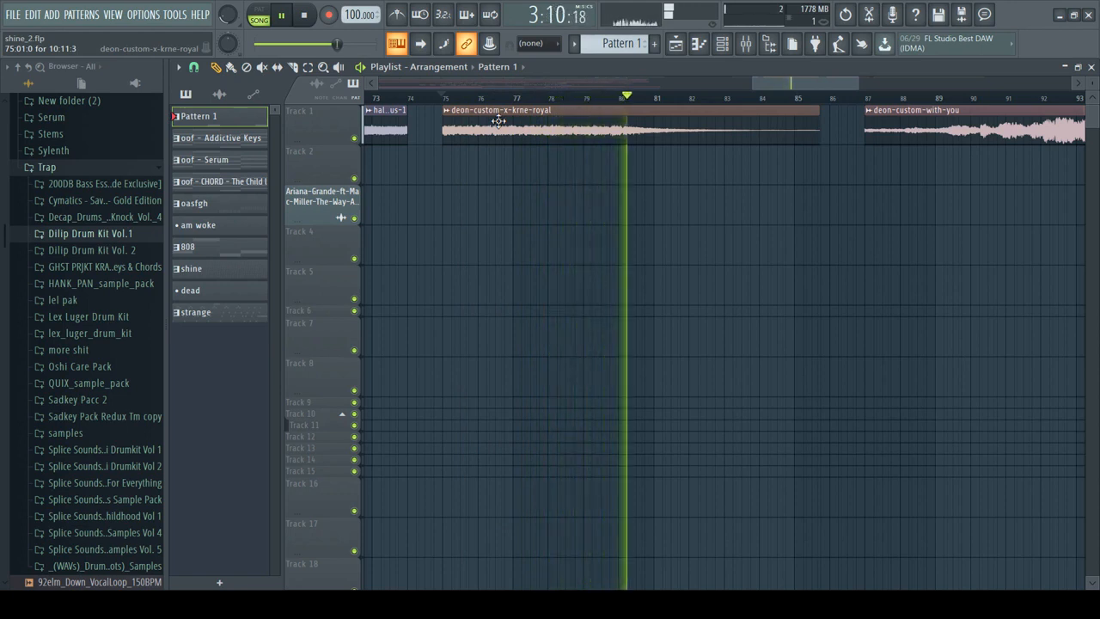
{"action": "key", "text": "space"}
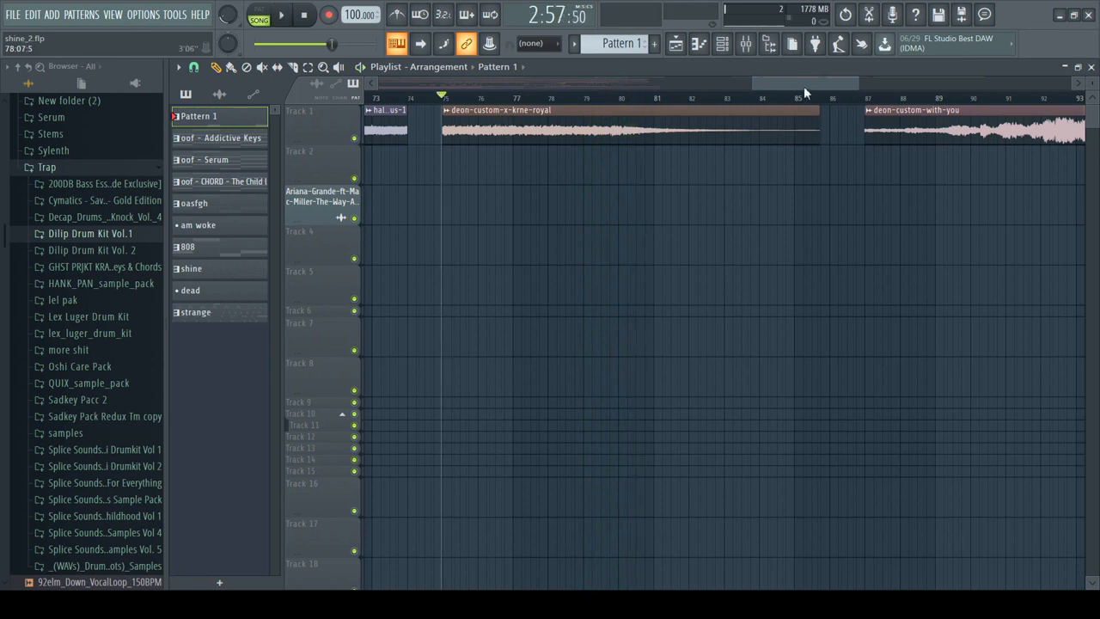
- Play back the deon-custom-with-you clip on Track 1 from its start at bar 87
{"action": "left_click_drag", "start_coordinate": [803, 86], "coordinate": [813, 84]}
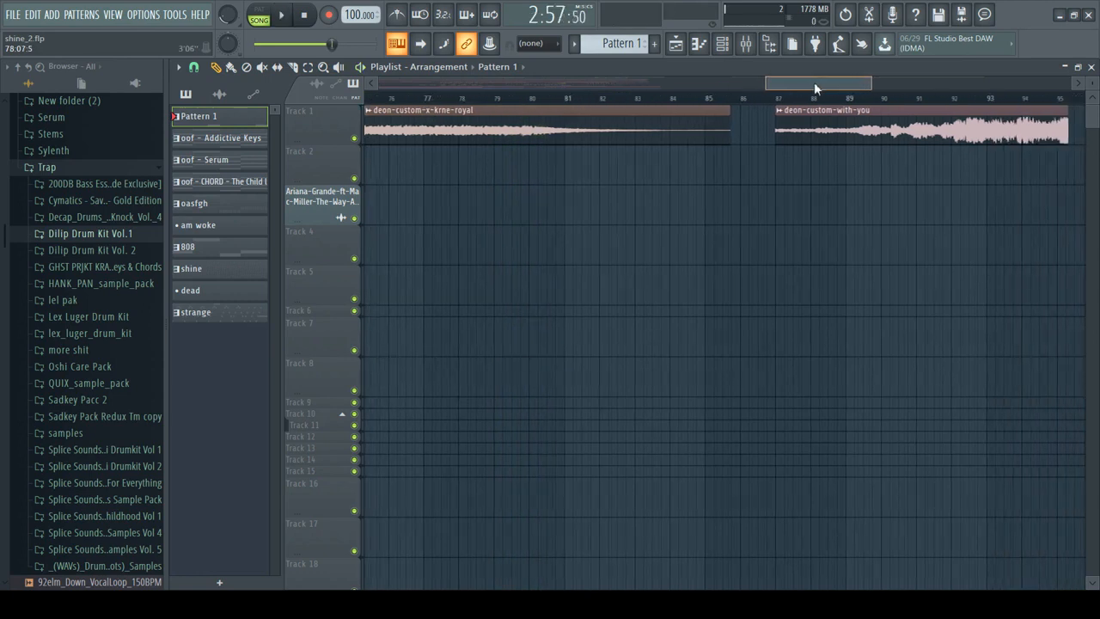
{"action": "left_click_drag", "start_coordinate": [815, 83], "coordinate": [867, 86]}
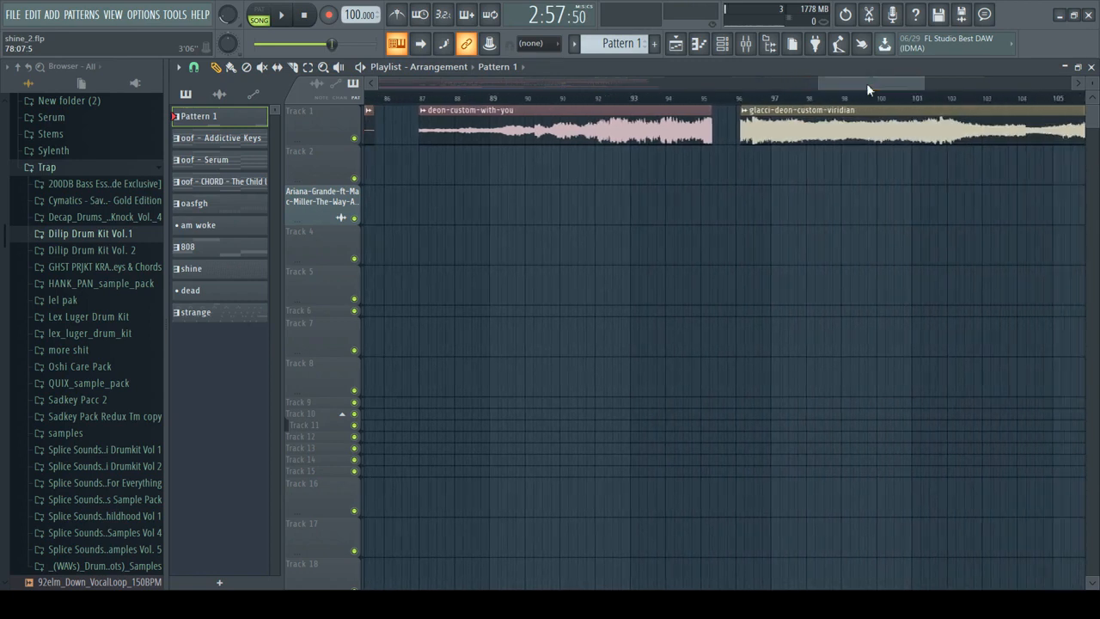
{"action": "left_click", "coordinate": [421, 100]}
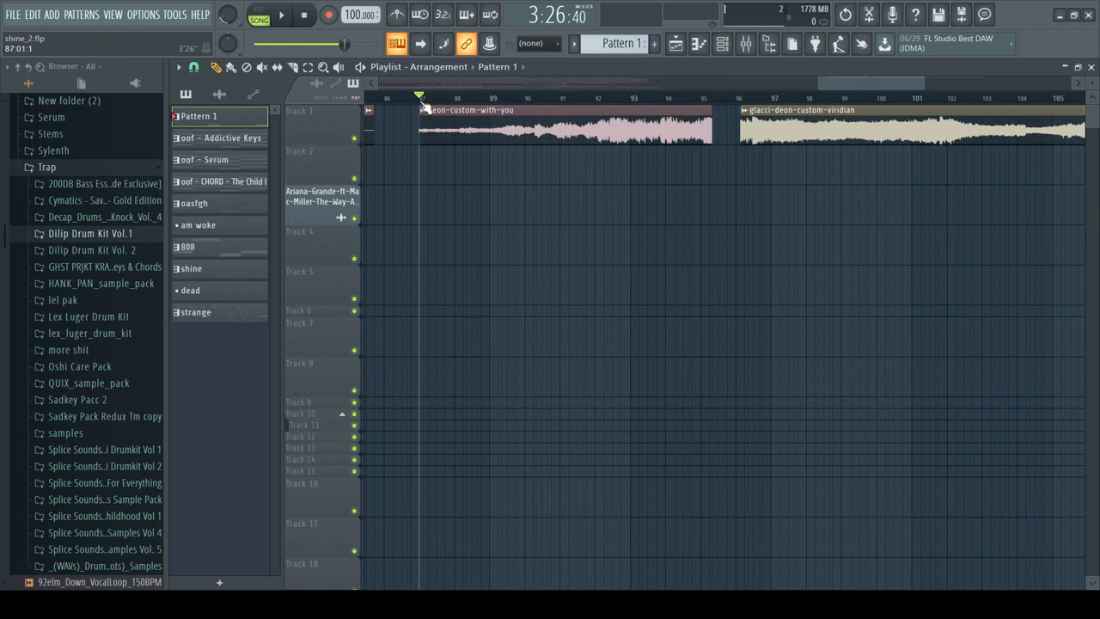
{"action": "key", "text": "space"}
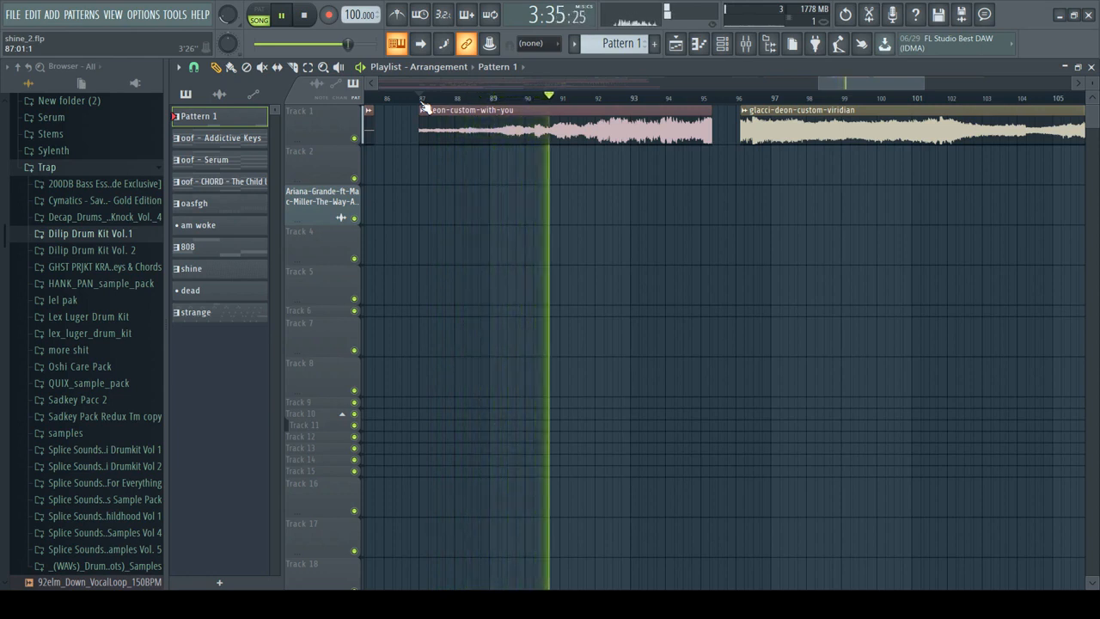
{"action": "key", "text": "space"}
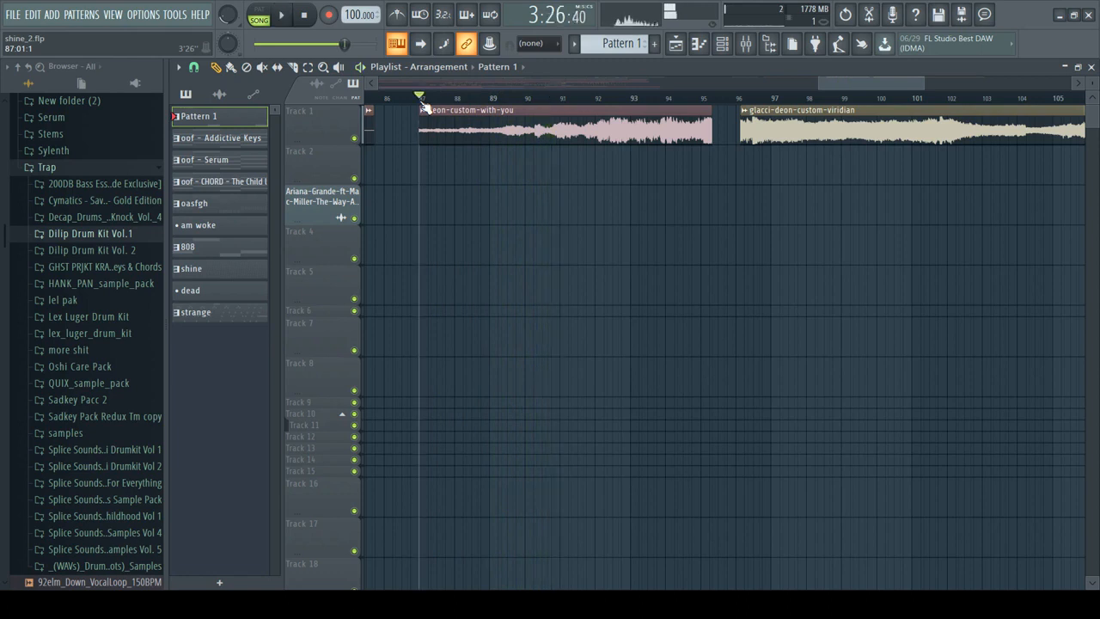
- Play back the glacci-deon-custom-viridian clip on Track 1 from its start at bar 96
{"action": "left_click_drag", "start_coordinate": [846, 81], "coordinate": [889, 99]}
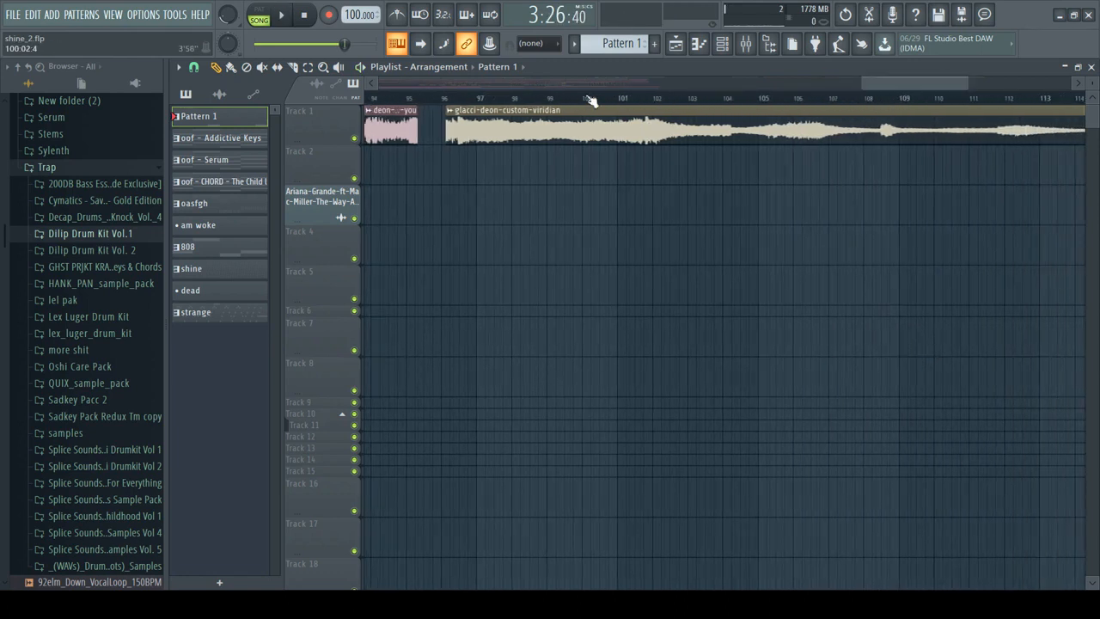
{"action": "left_click", "coordinate": [445, 98]}
{"action": "key", "text": "space"}
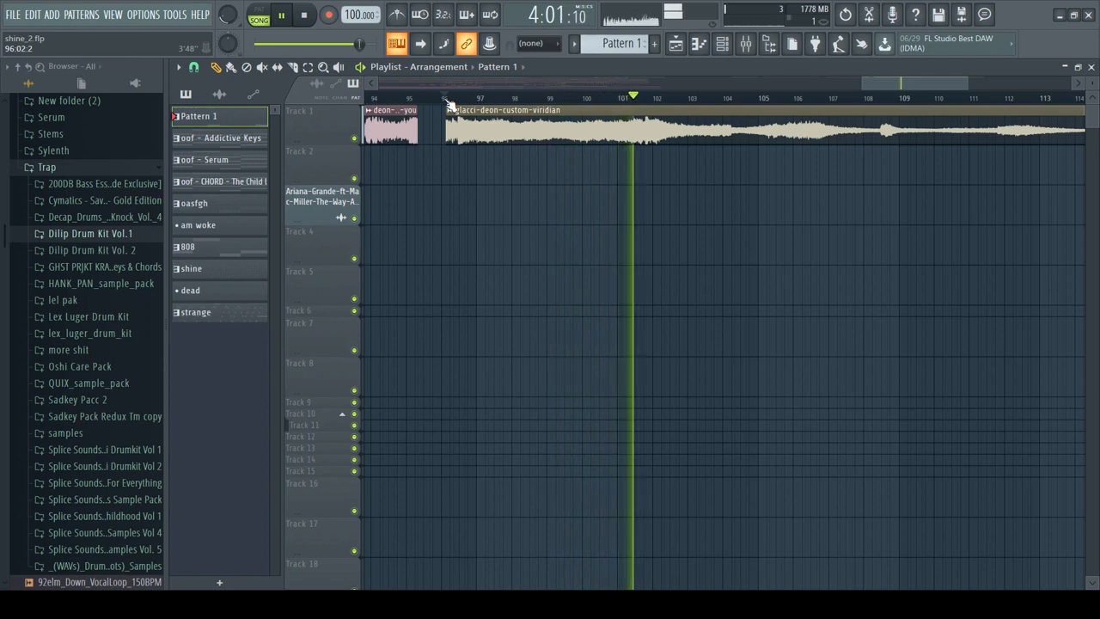
{"action": "key", "text": "space"}
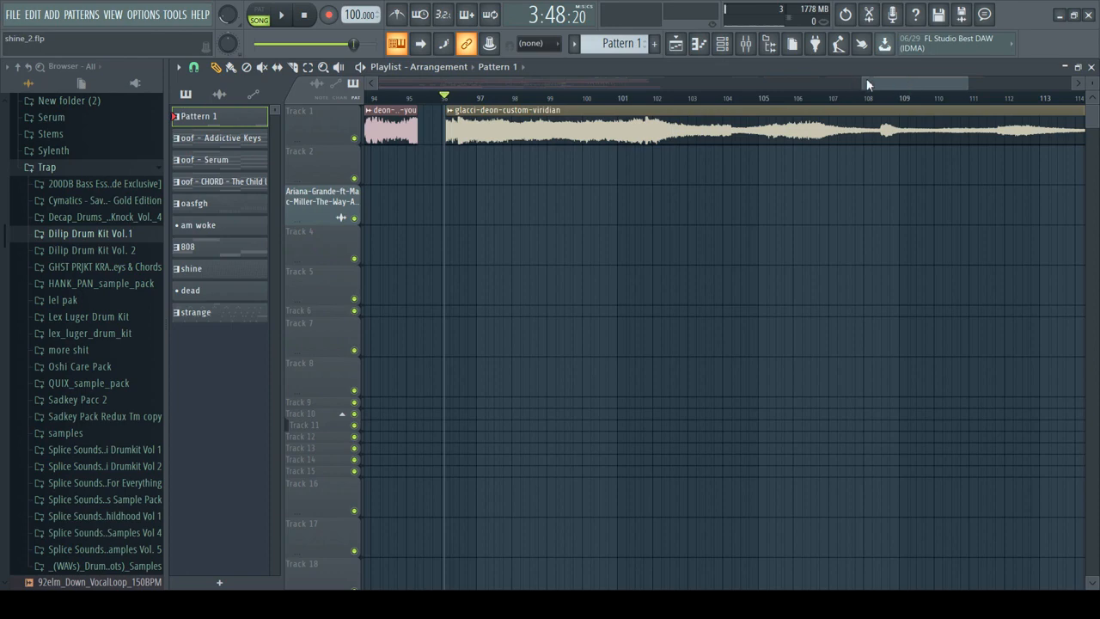
- Solo Track 1 and play the shine audio clip from the beginning of the song
{"action": "left_click_drag", "start_coordinate": [863, 84], "coordinate": [423, 82]}
{"action": "left_click_drag", "start_coordinate": [548, 85], "coordinate": [640, 79]}
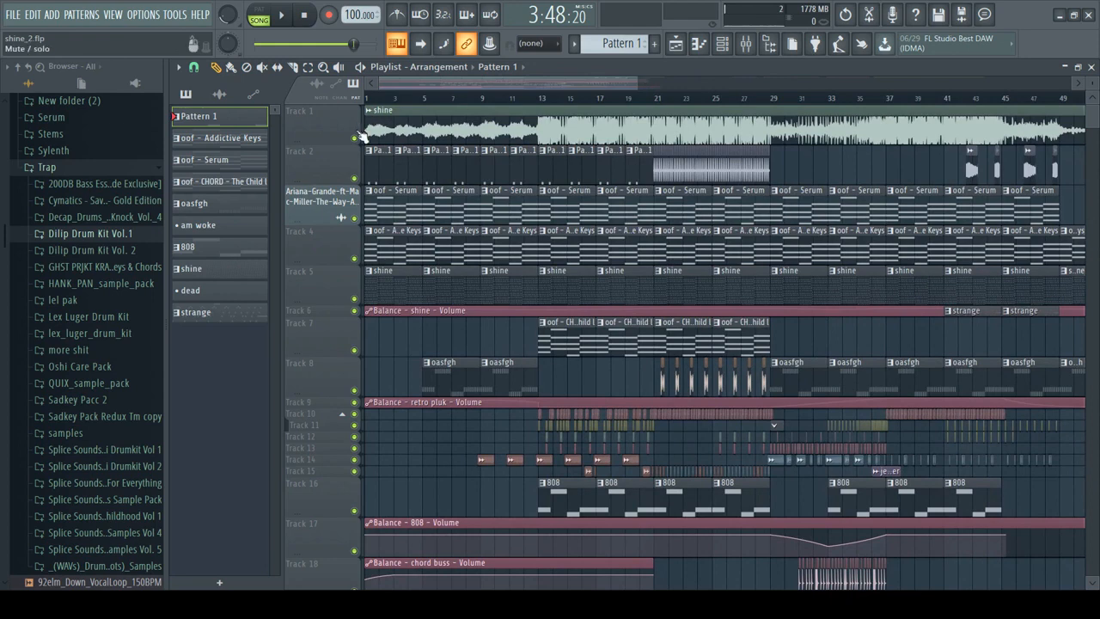
{"action": "right_click", "coordinate": [354, 137]}
{"action": "left_click", "coordinate": [368, 104]}
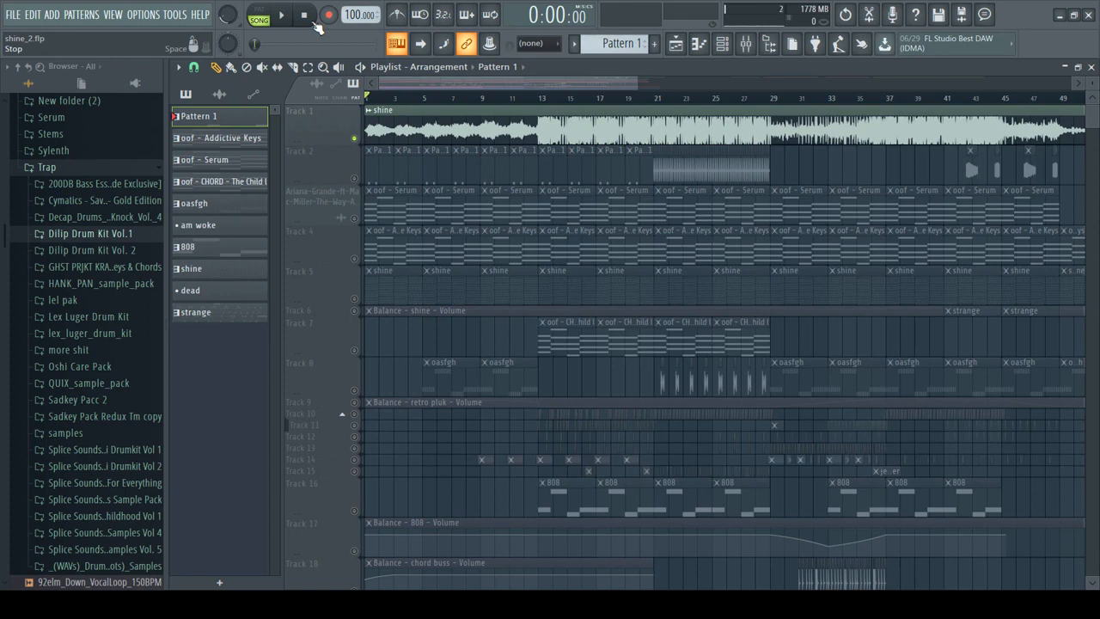
{"action": "key", "text": "space"}
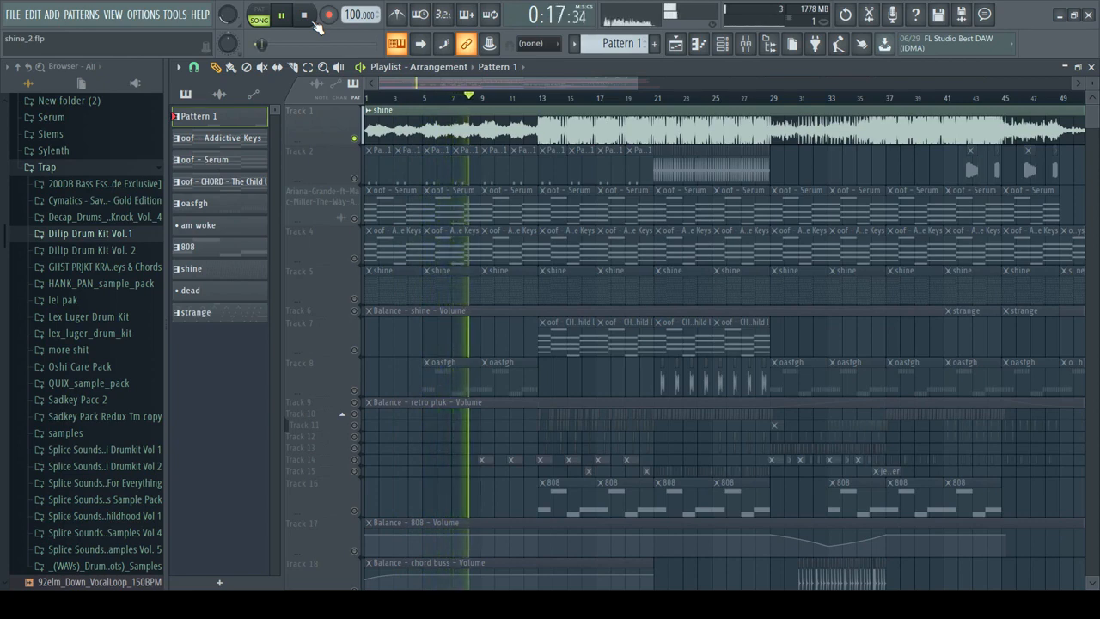
{"action": "left_click", "coordinate": [311, 21]}
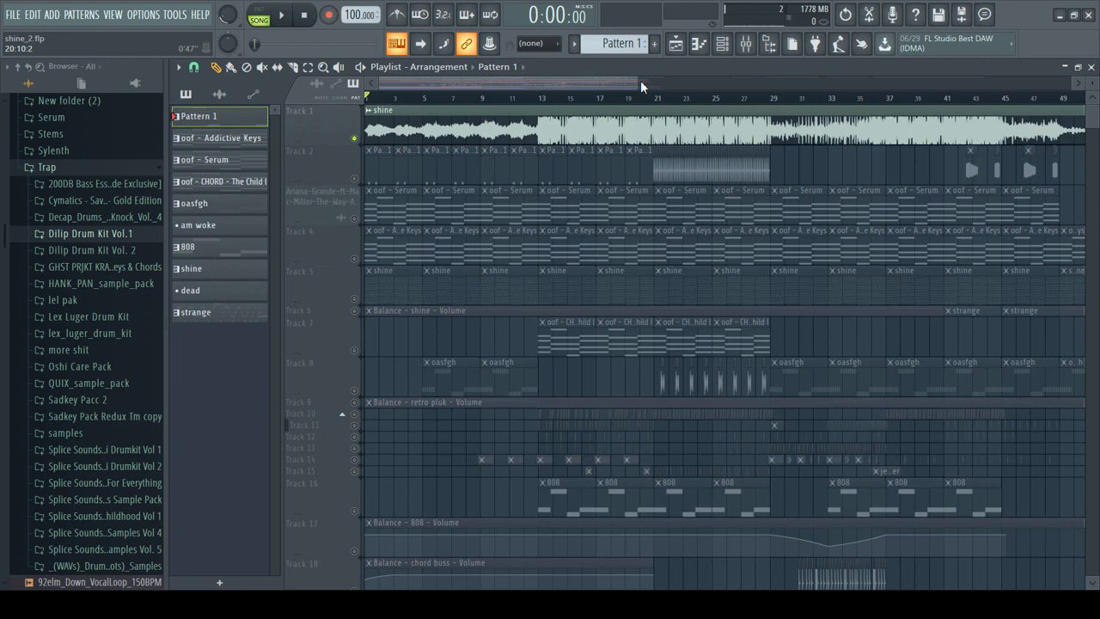
- Solo Track 5 with the shine pattern, unmute its volume automation on Track 6, and play them from the beginning
{"action": "left_click_drag", "start_coordinate": [640, 80], "coordinate": [511, 80]}
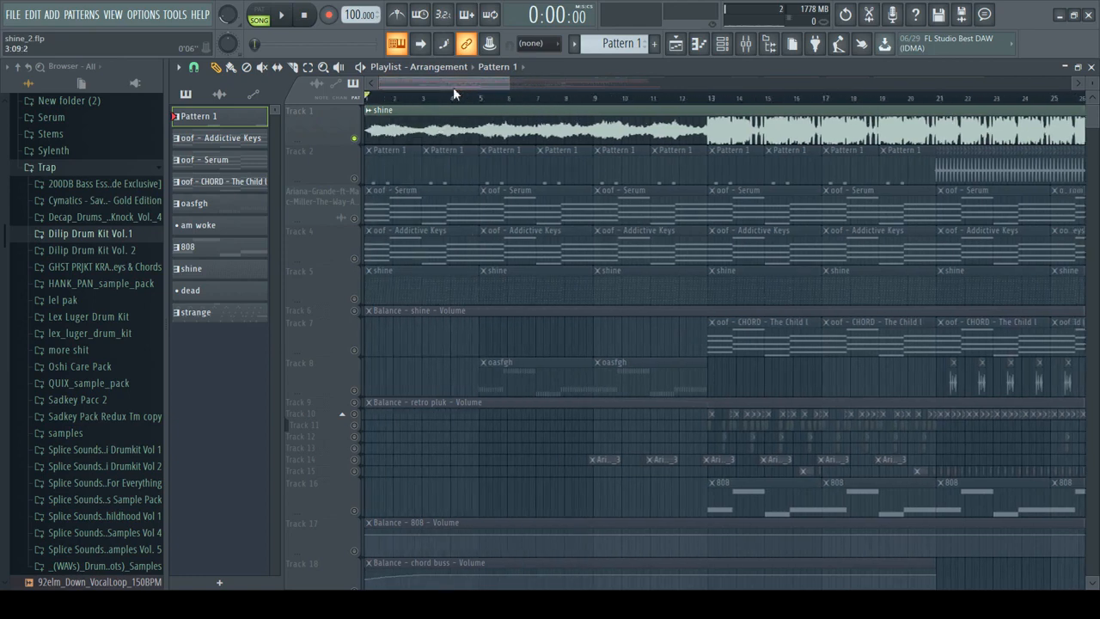
{"action": "right_click", "coordinate": [356, 298]}
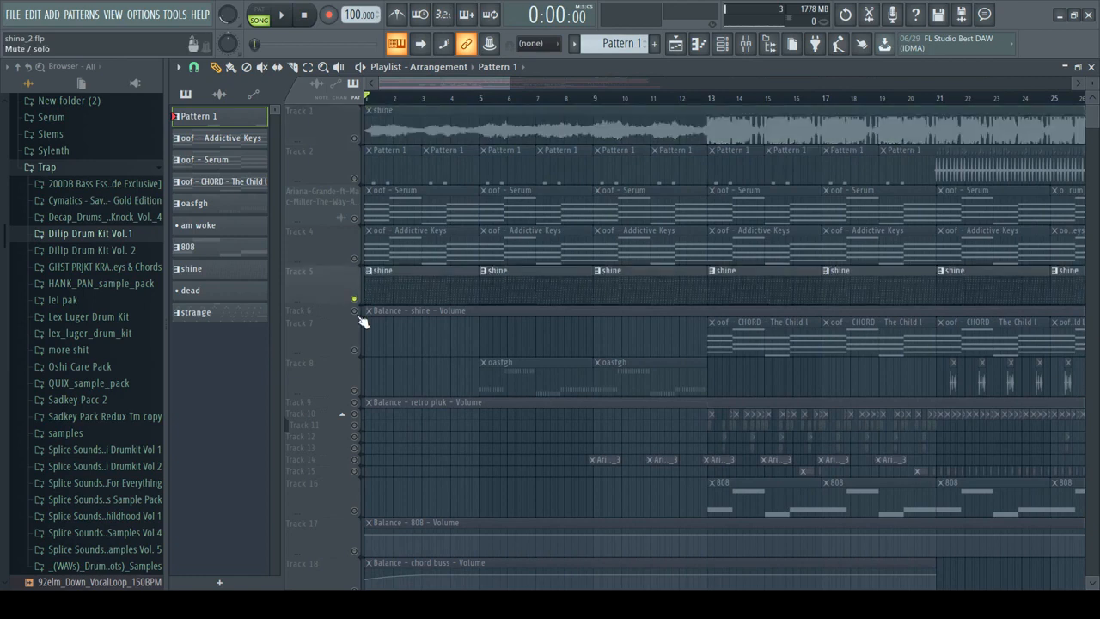
{"action": "left_click", "coordinate": [355, 310]}
{"action": "key", "text": "space"}
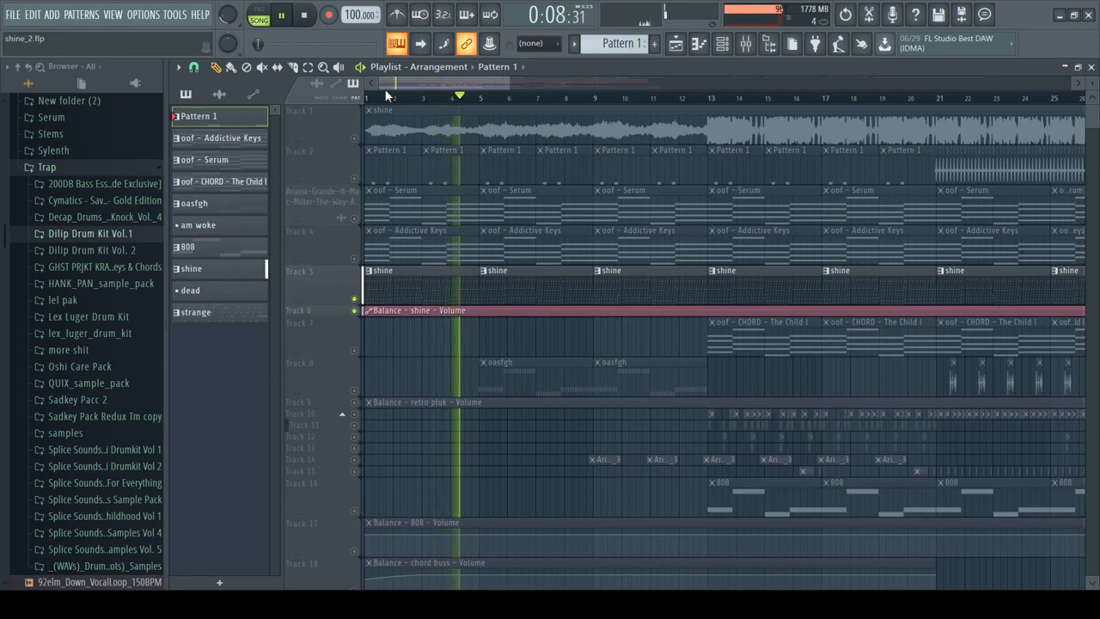
{"action": "key", "text": "space"}
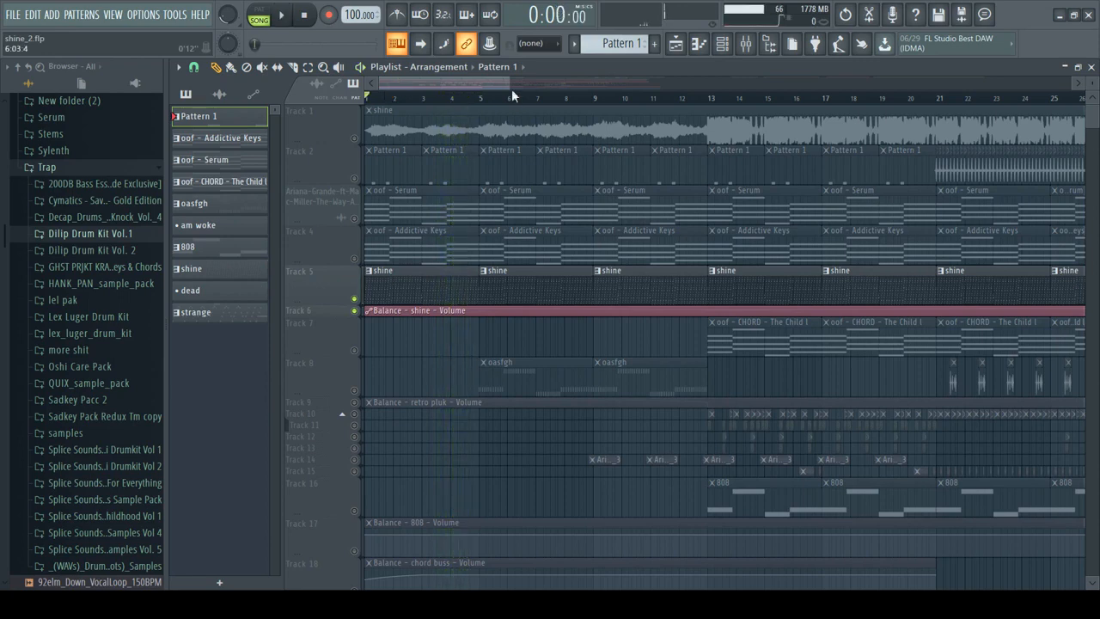
- Examine the arpeggiated notes of the shine pattern on Track 5 in the Piano roll, across their full pitch range, and close it
{"action": "left_click_drag", "start_coordinate": [507, 84], "coordinate": [492, 89]}
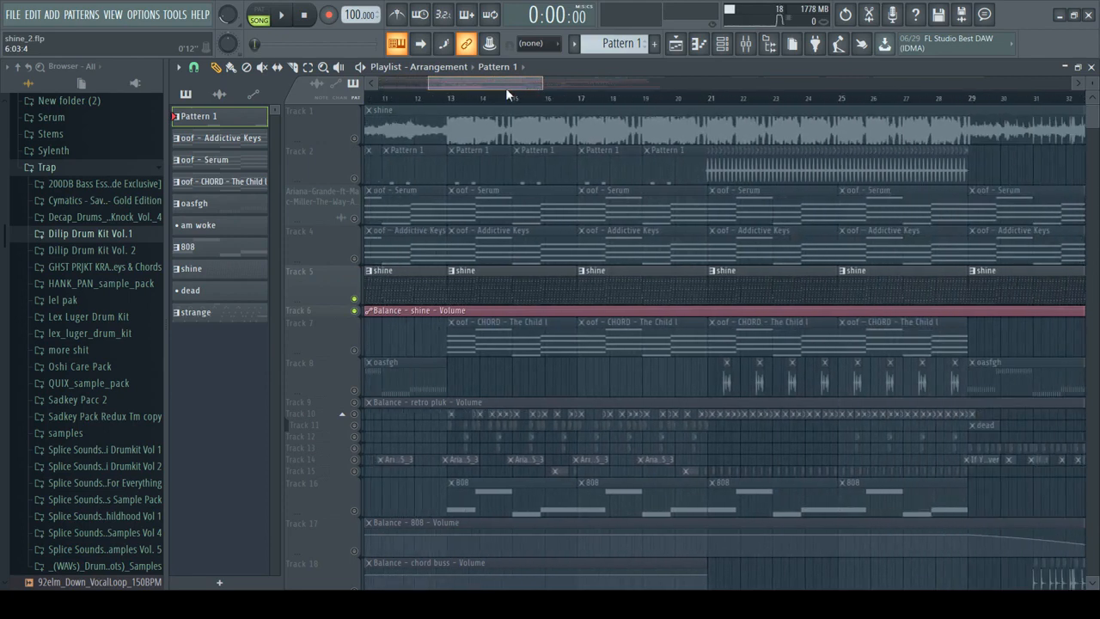
{"action": "mouse_move", "coordinate": [493, 84]}
{"action": "left_mouse_down"}
{"action": "mouse_move", "coordinate": [593, 95]}
{"action": "mouse_move", "coordinate": [713, 147]}
{"action": "mouse_move", "coordinate": [813, 165]}
{"action": "left_mouse_up"}
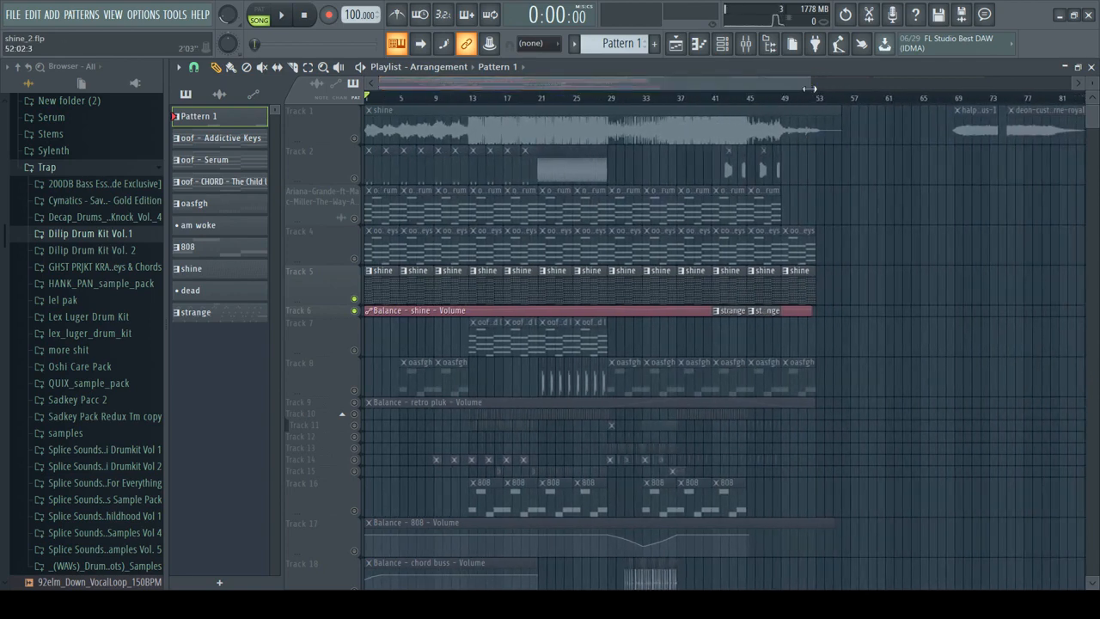
{"action": "double_click", "coordinate": [375, 287]}
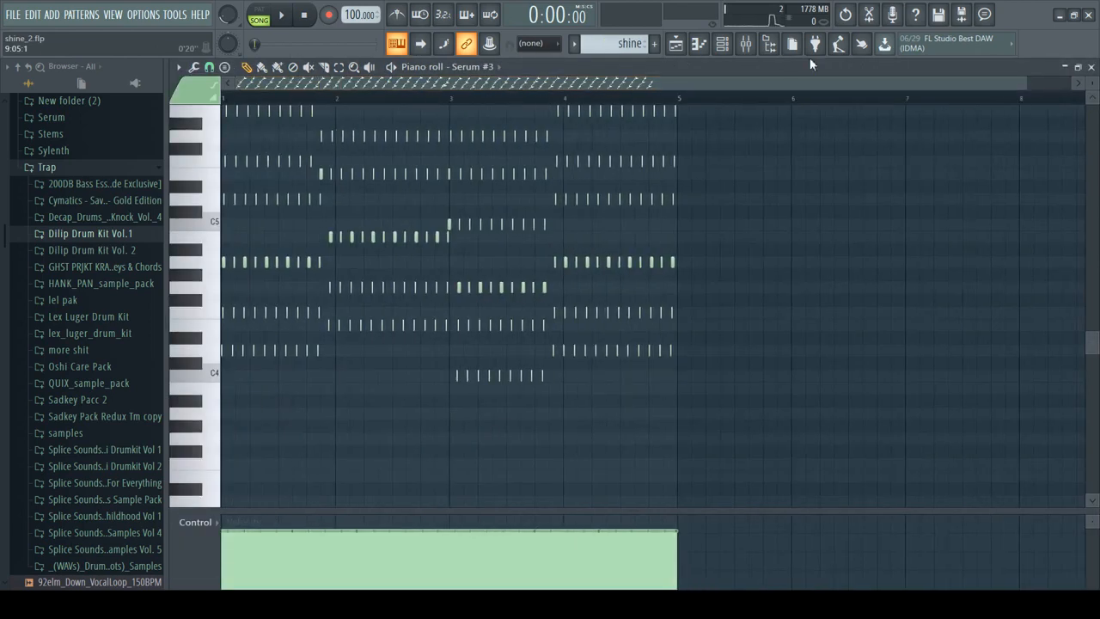
{"action": "left_click_drag", "start_coordinate": [1026, 82], "coordinate": [739, 62]}
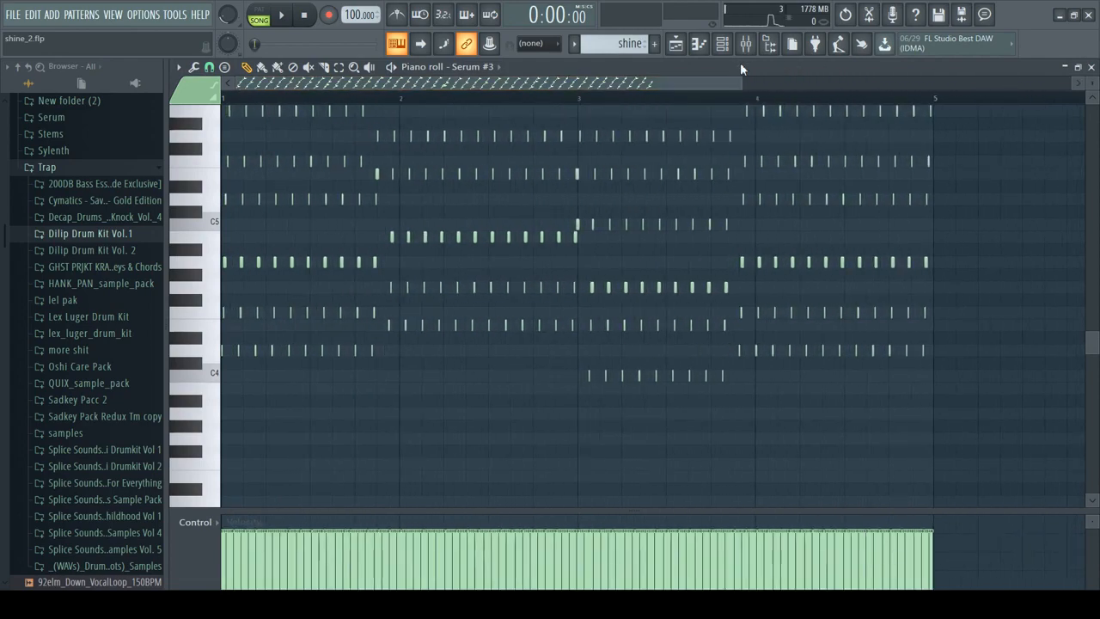
{"action": "scroll", "coordinate": [801, 238], "scroll_direction": "up", "scroll_amount": 5}
{"action": "scroll", "coordinate": [801, 238], "scroll_direction": "up", "scroll_amount": 4}
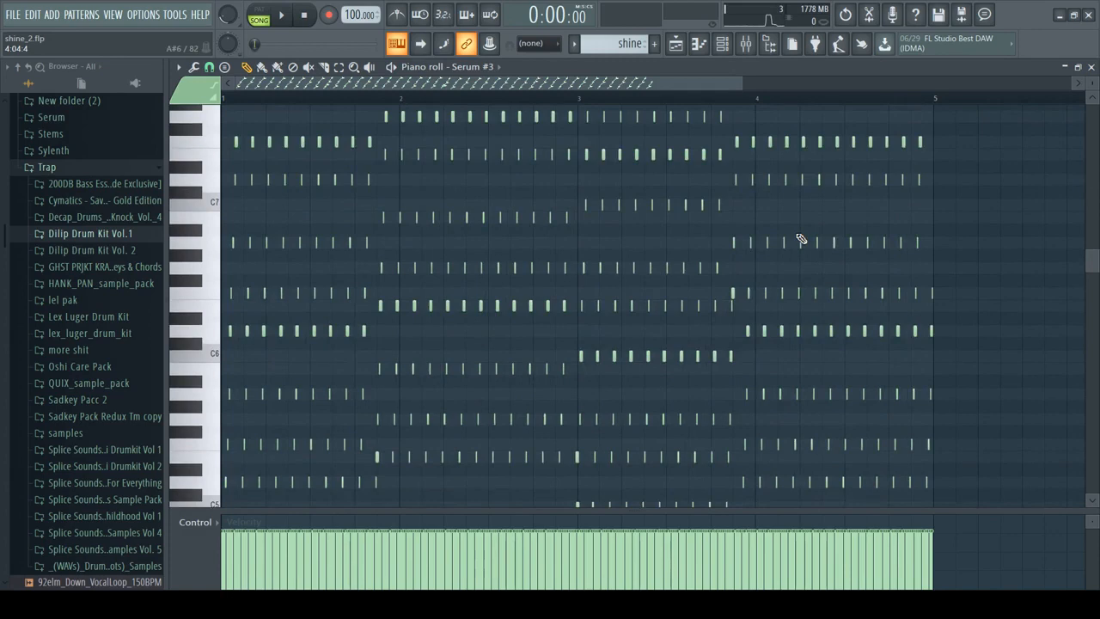
{"action": "scroll", "coordinate": [737, 223], "scroll_direction": "down", "scroll_amount": 1}
{"action": "scroll", "coordinate": [737, 222], "scroll_direction": "down", "scroll_amount": 5}
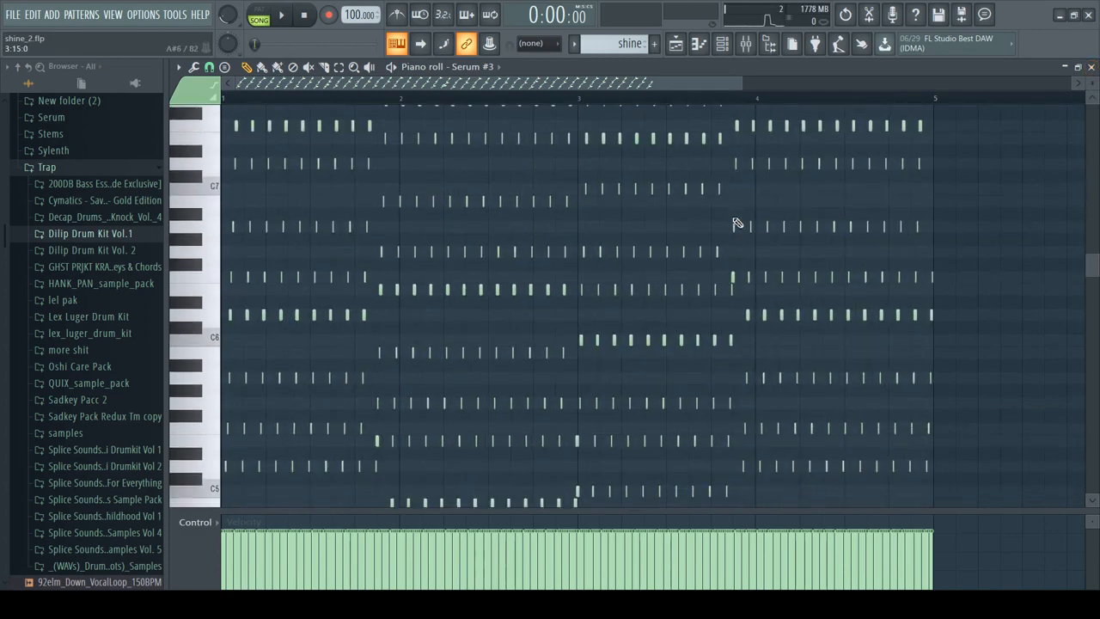
{"action": "scroll", "coordinate": [737, 223], "scroll_direction": "down", "scroll_amount": 5}
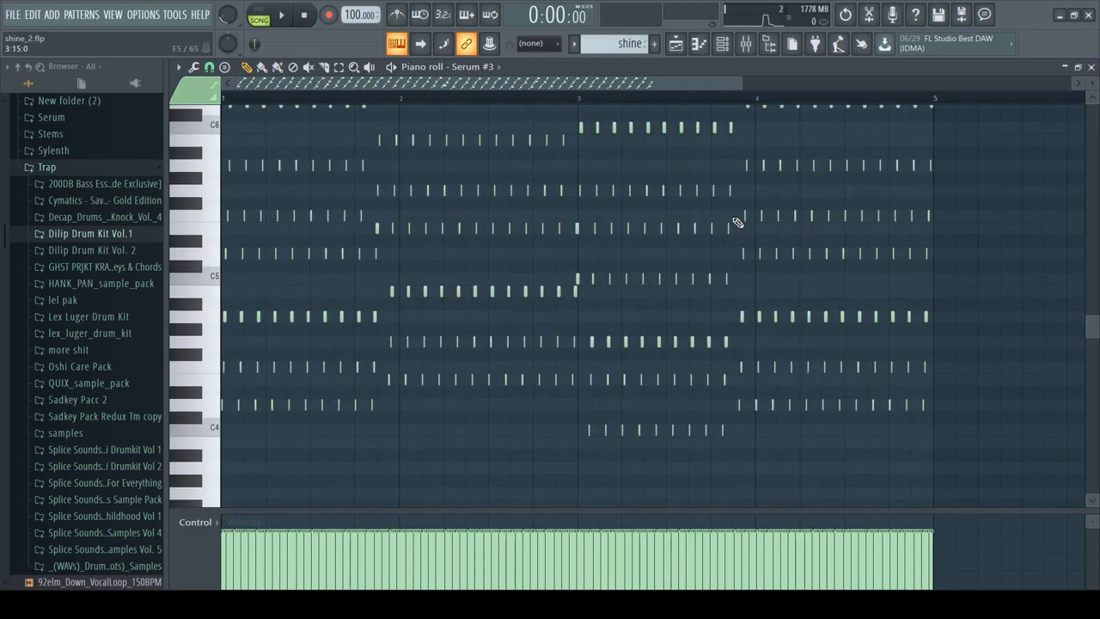
{"action": "scroll", "coordinate": [292, 289], "scroll_direction": "up", "scroll_amount": 8}
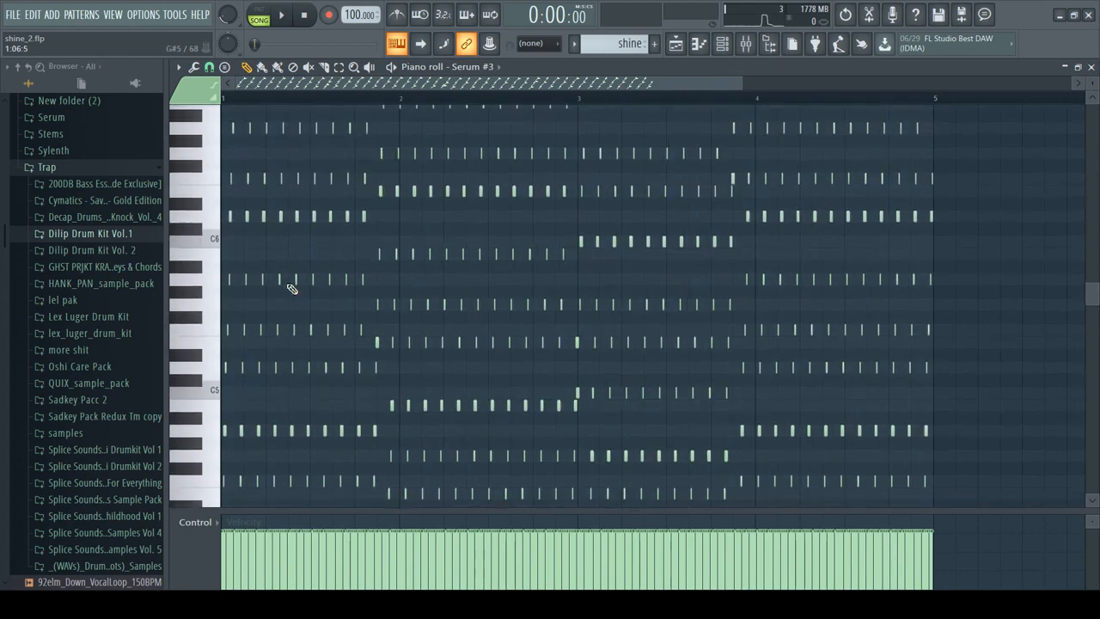
{"action": "scroll", "coordinate": [292, 289], "scroll_direction": "down", "scroll_amount": 4}
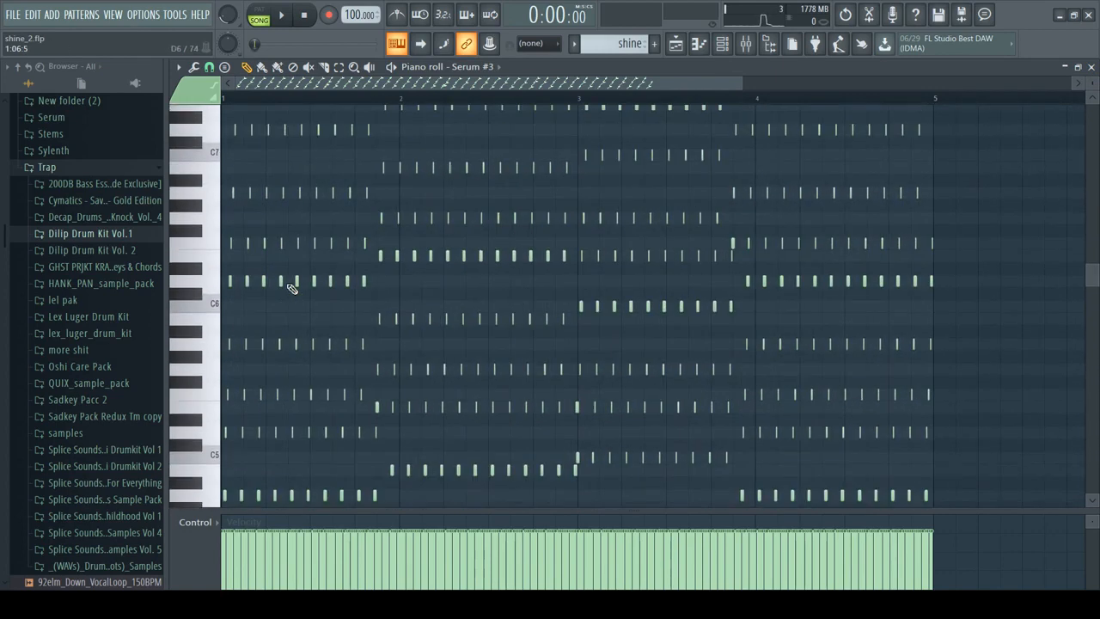
{"action": "mouse_move", "coordinate": [1091, 83]}
{"action": "left_mouse_down"}
{"action": "mouse_move", "coordinate": [1091, 96]}
{"action": "mouse_move", "coordinate": [1092, 82]}
{"action": "left_mouse_up"}
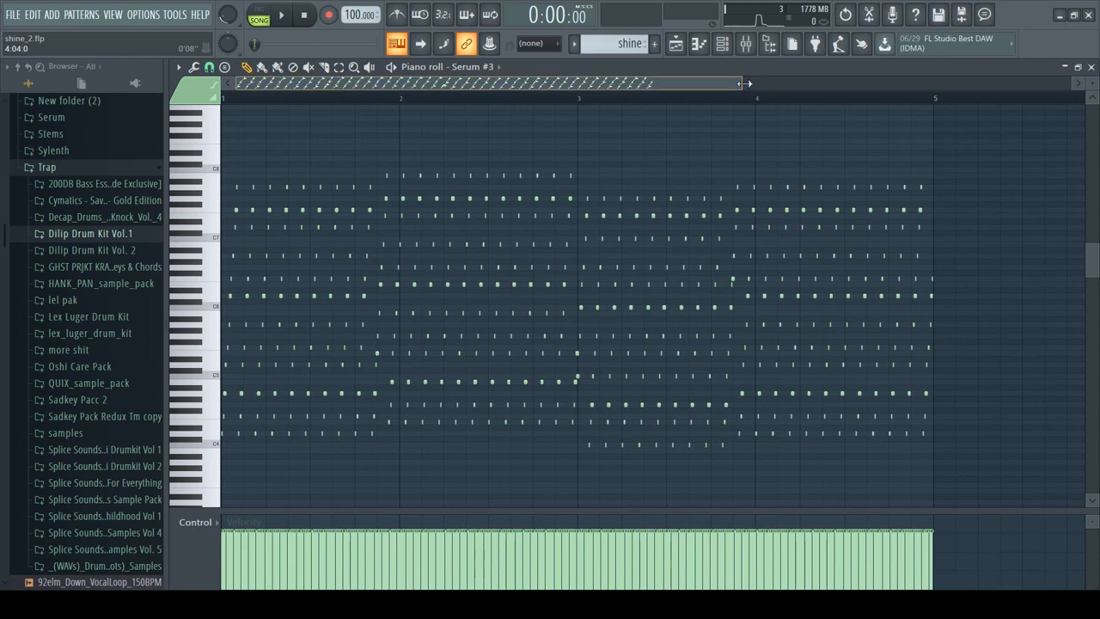
{"action": "left_click_drag", "start_coordinate": [740, 83], "coordinate": [716, 85]}
{"action": "left_click", "coordinate": [1091, 66]}
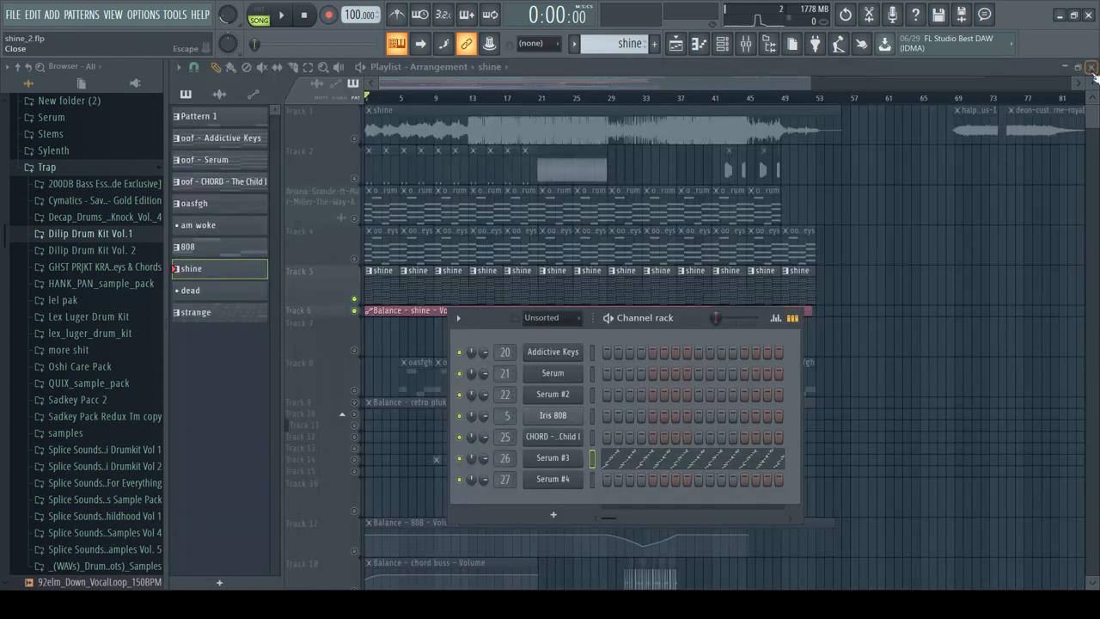
- Close the Channel rack, solo the oof - Serum chord track above Track 4, and play it from the beginning
{"action": "key", "text": "F6"}
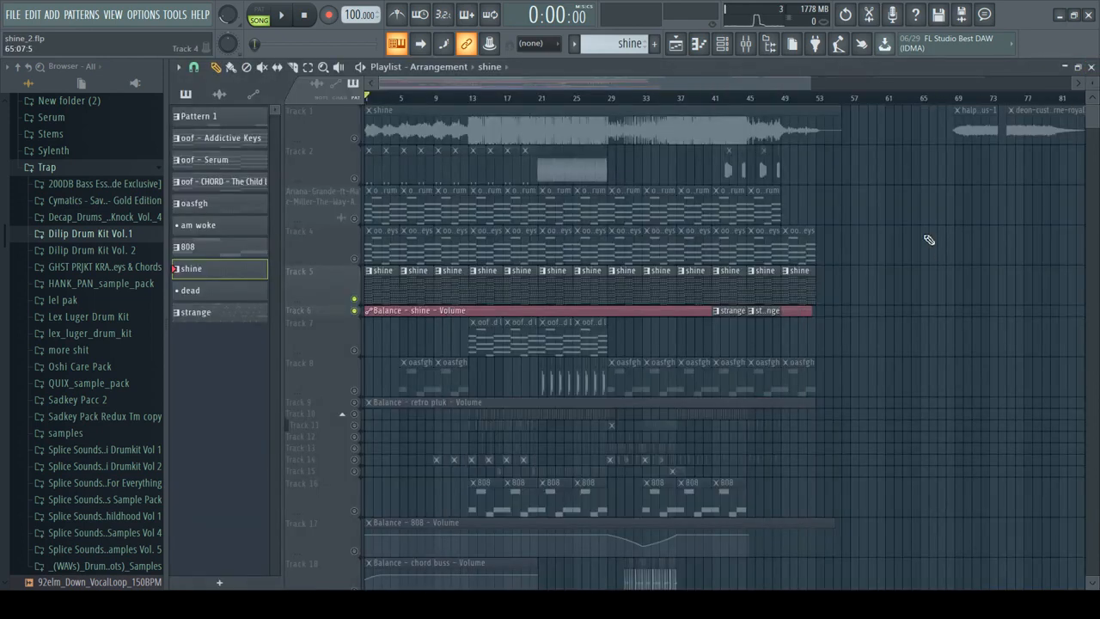
{"action": "left_click", "coordinate": [355, 218]}
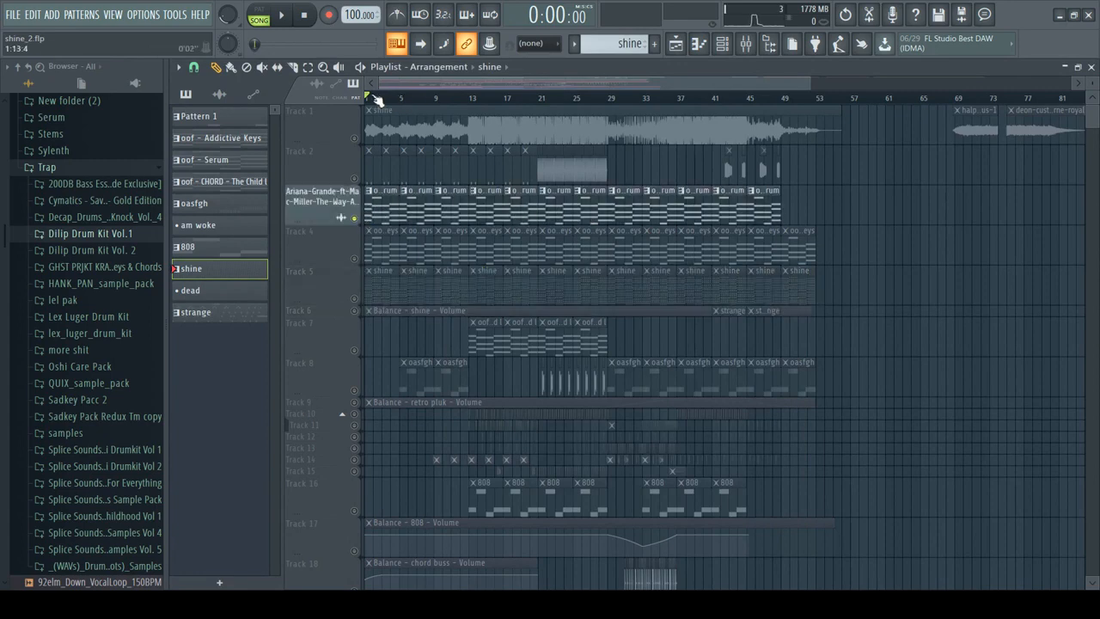
{"action": "key", "text": "space"}
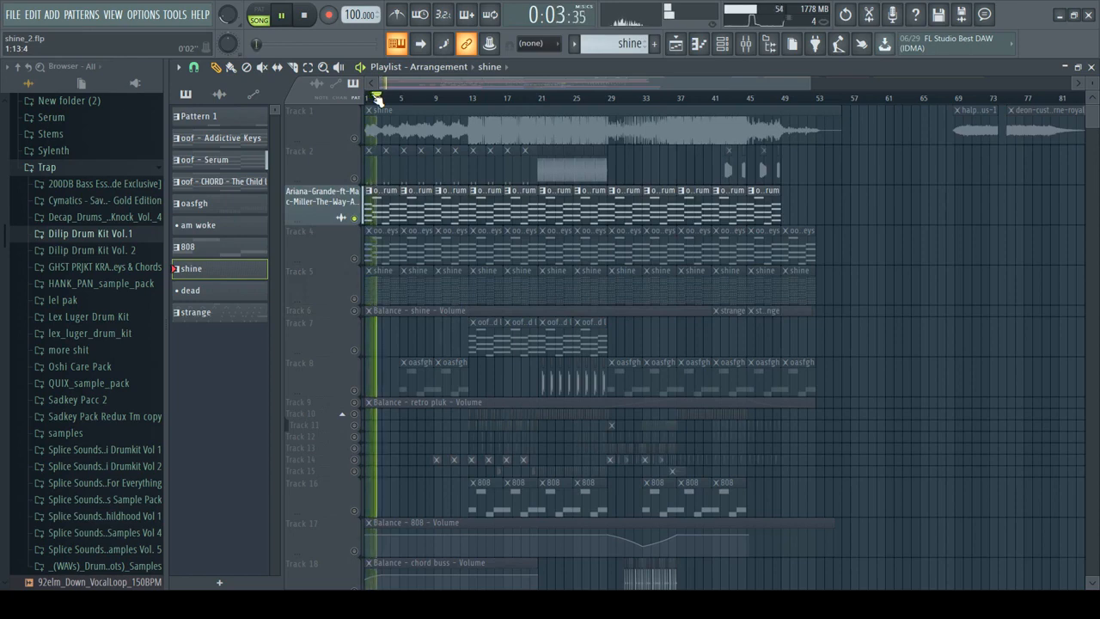
{"action": "key", "text": "space"}
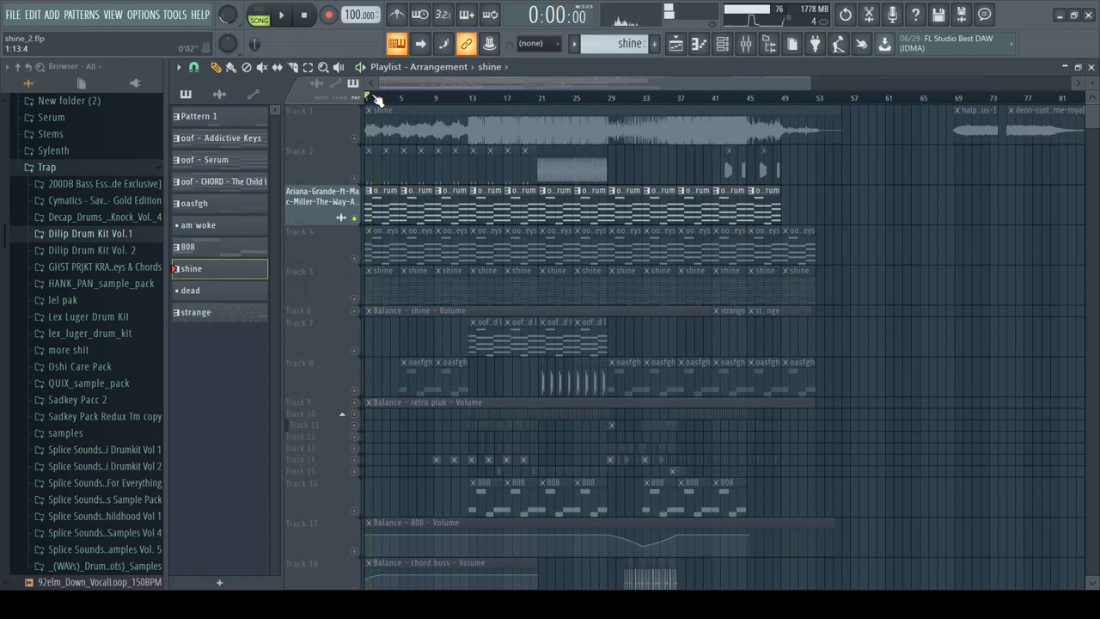
- Play the oof - Serum chords with and without the shine pattern on Track 5, and leave Track 5 soloed
{"action": "left_click", "coordinate": [354, 299]}
{"action": "key", "text": "space"}
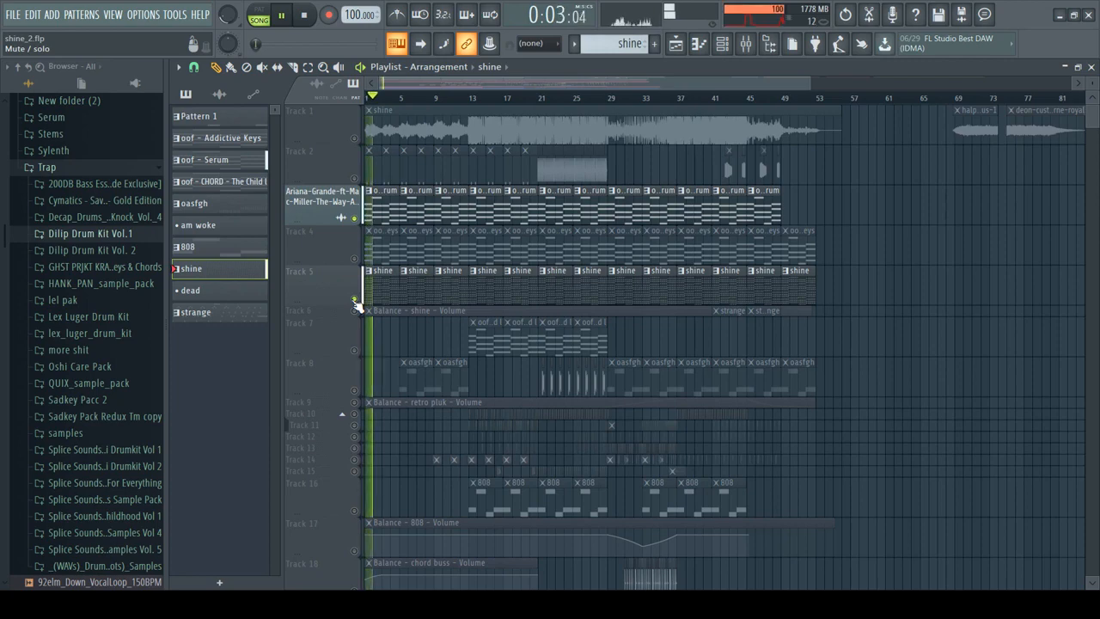
{"action": "key", "text": "space"}
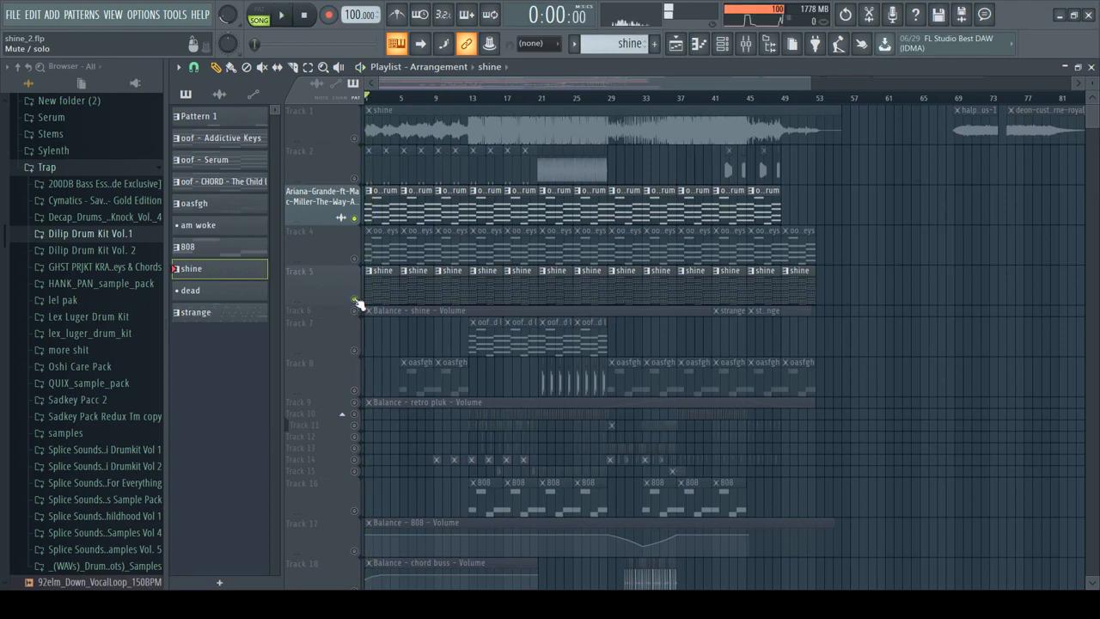
{"action": "left_click", "coordinate": [354, 300]}
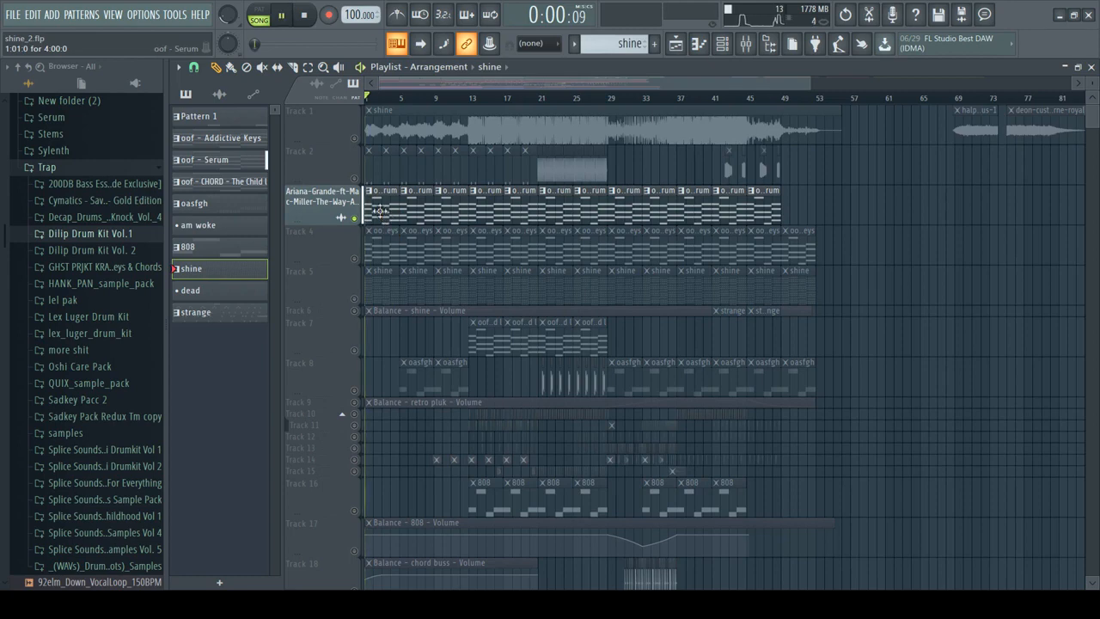
{"action": "left_click", "coordinate": [355, 298]}
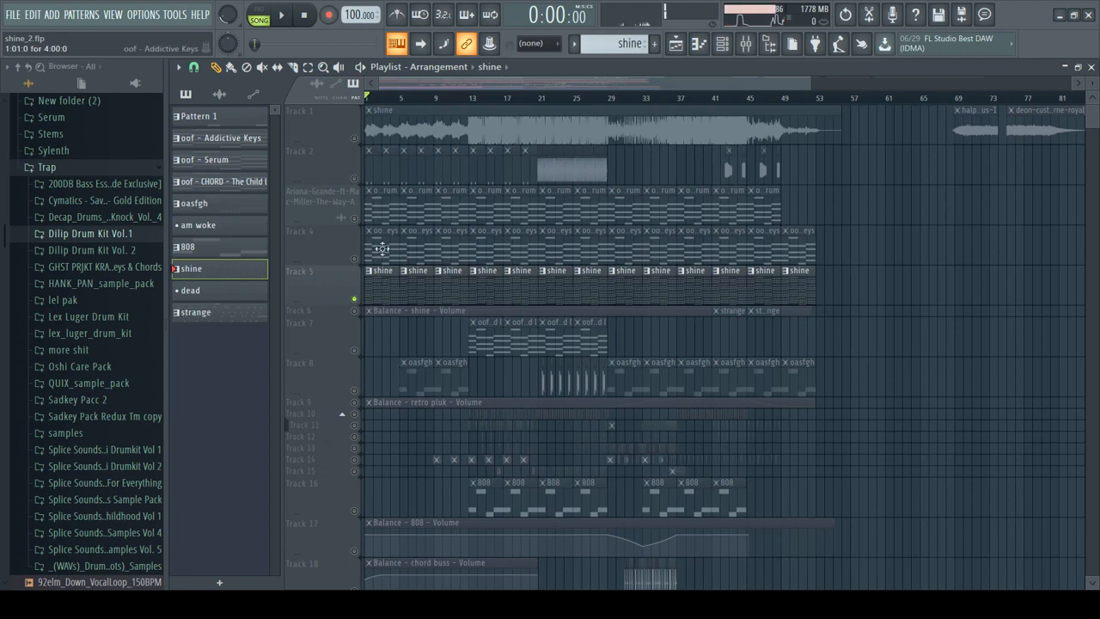
- Examine the chord notes of the oof - Serum pattern in the Piano roll from its first bar, and close it
{"action": "left_click_drag", "start_coordinate": [810, 85], "coordinate": [593, 86]}
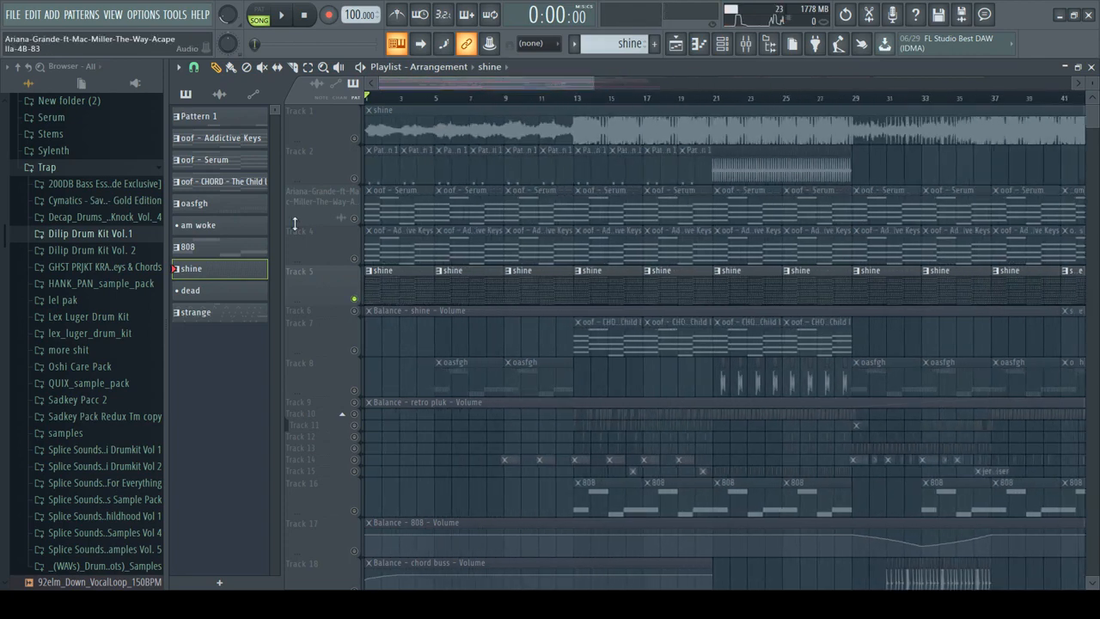
{"action": "double_click", "coordinate": [368, 220]}
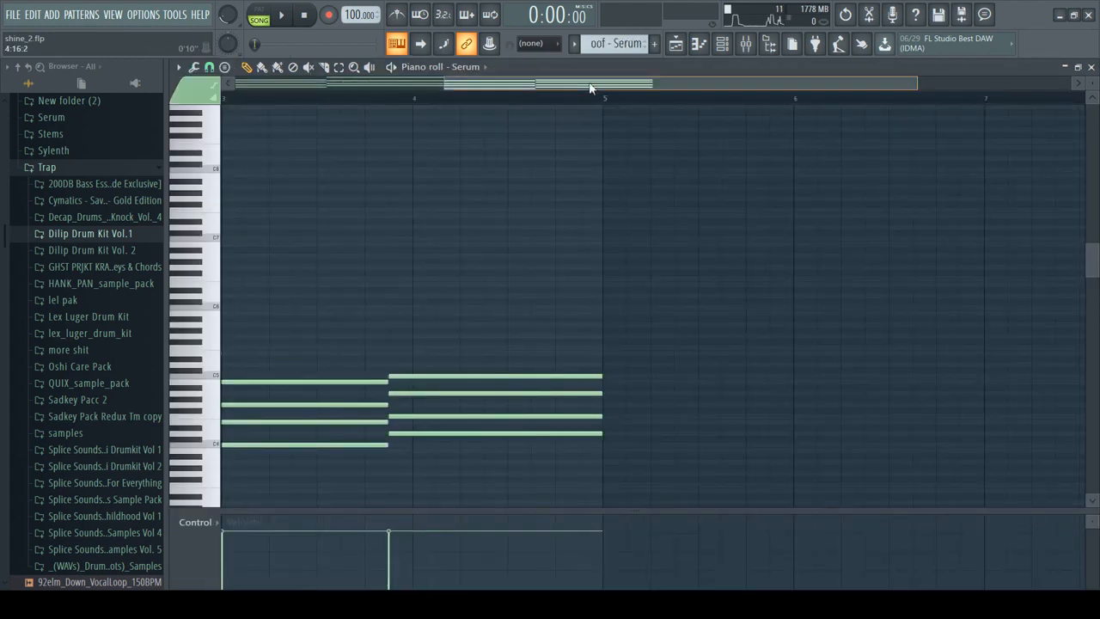
{"action": "left_click_drag", "start_coordinate": [589, 86], "coordinate": [458, 86]}
{"action": "left_click_drag", "start_coordinate": [1092, 83], "coordinate": [1092, 51]}
{"action": "scroll", "coordinate": [936, 323], "scroll_direction": "down", "scroll_amount": 4}
{"action": "scroll", "coordinate": [938, 324], "scroll_direction": "up", "scroll_amount": 1}
{"action": "scroll", "coordinate": [940, 324], "scroll_direction": "up", "scroll_amount": 1}
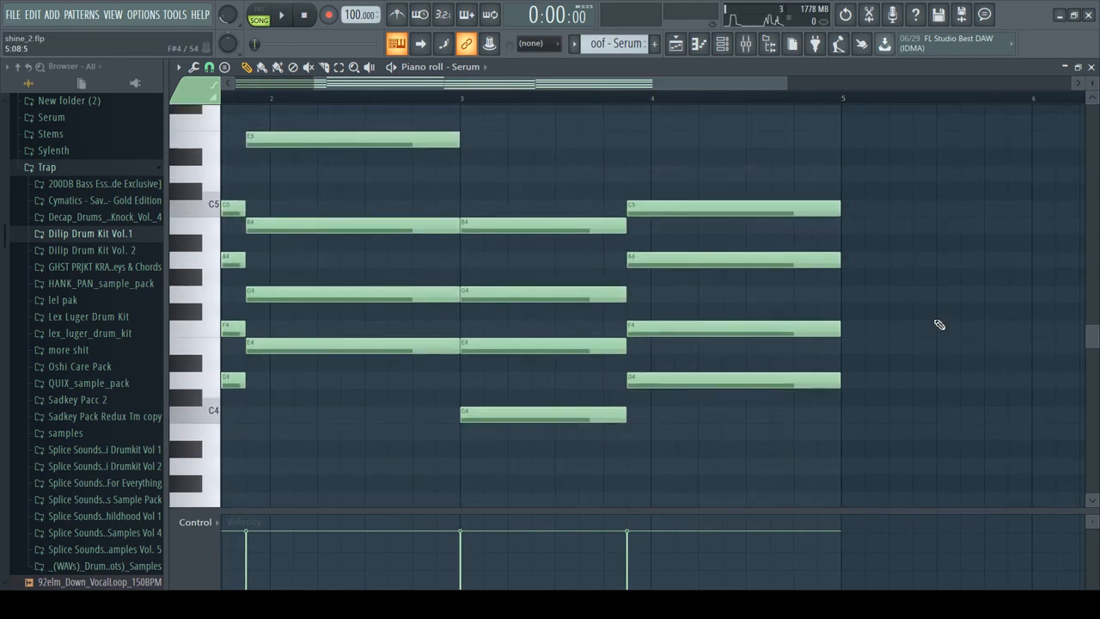
{"action": "scroll", "coordinate": [939, 324], "scroll_direction": "up", "scroll_amount": 1}
{"action": "scroll", "coordinate": [939, 324], "scroll_direction": "down", "scroll_amount": 1}
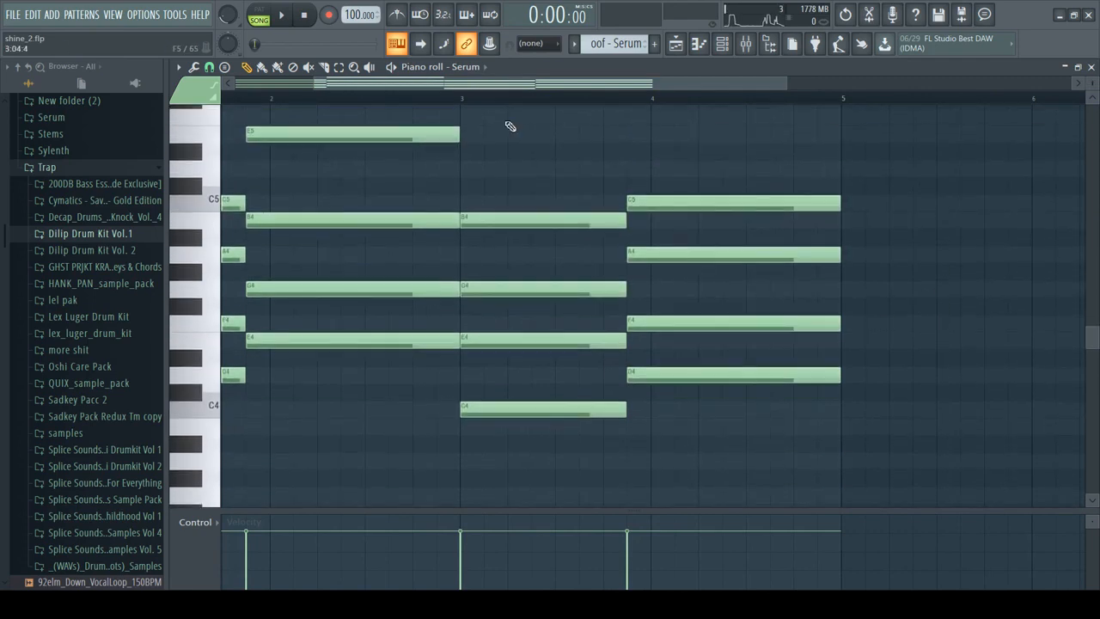
{"action": "left_click_drag", "start_coordinate": [496, 85], "coordinate": [401, 84]}
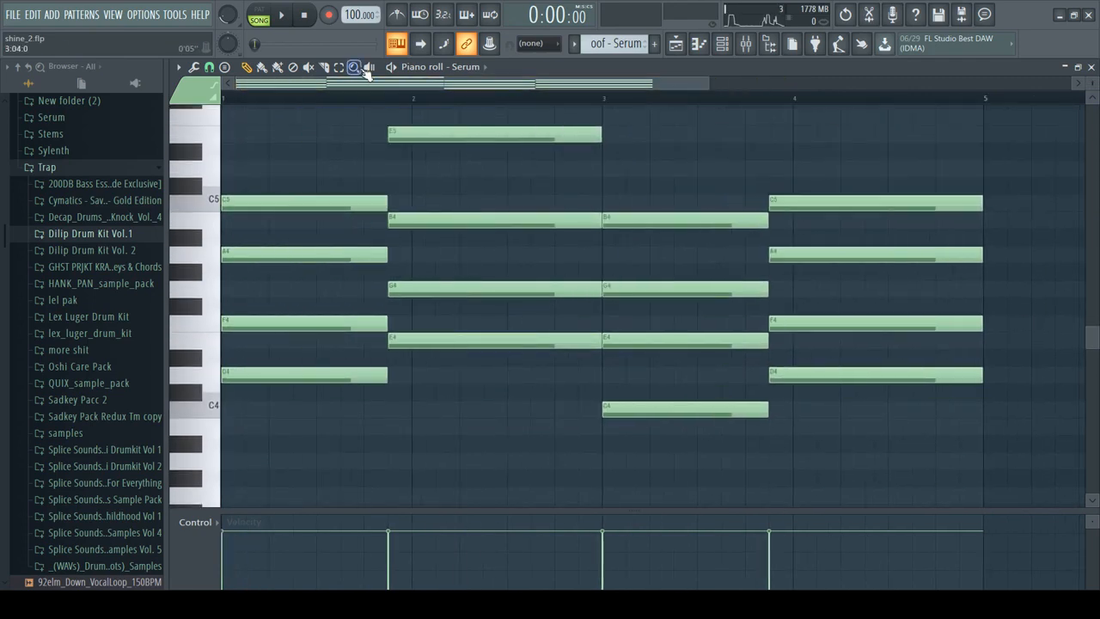
{"action": "left_click", "coordinate": [1091, 66]}
- Create a new pattern named tutorial and place it at bar 1 on Track 21
{"action": "left_click_drag", "start_coordinate": [496, 85], "coordinate": [627, 187]}
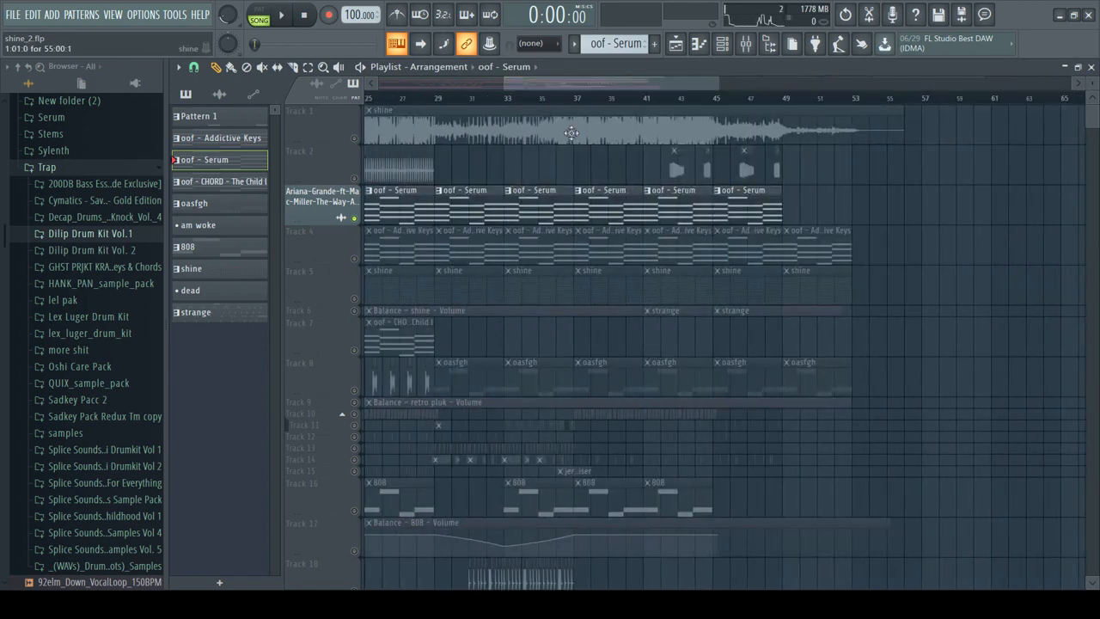
{"action": "left_click_drag", "start_coordinate": [510, 84], "coordinate": [385, 76]}
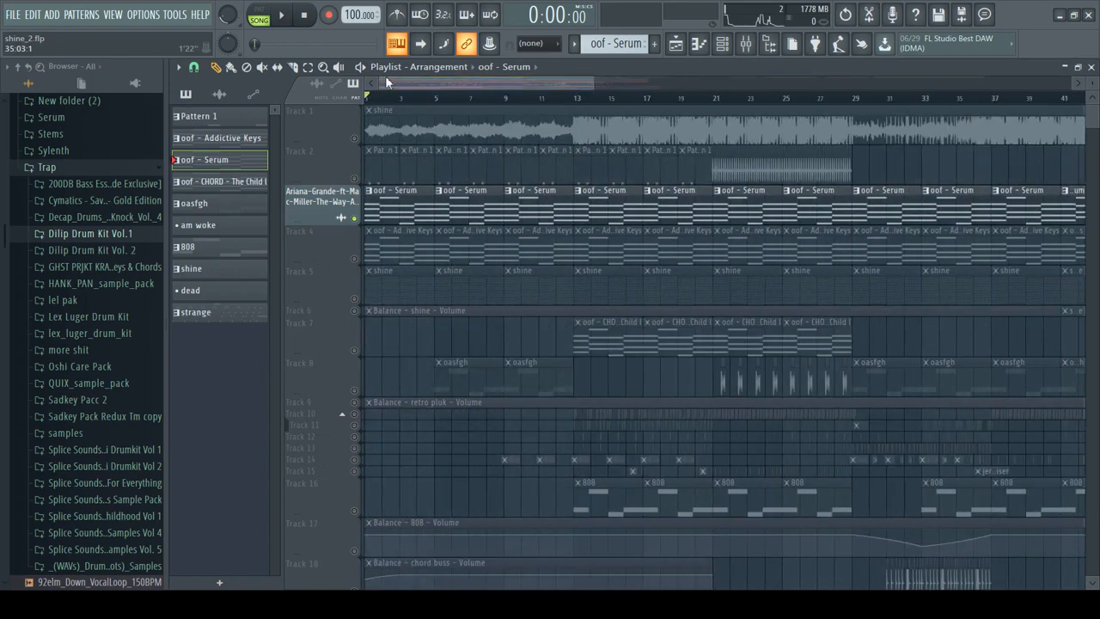
{"action": "left_click_drag", "start_coordinate": [593, 80], "coordinate": [735, 81]}
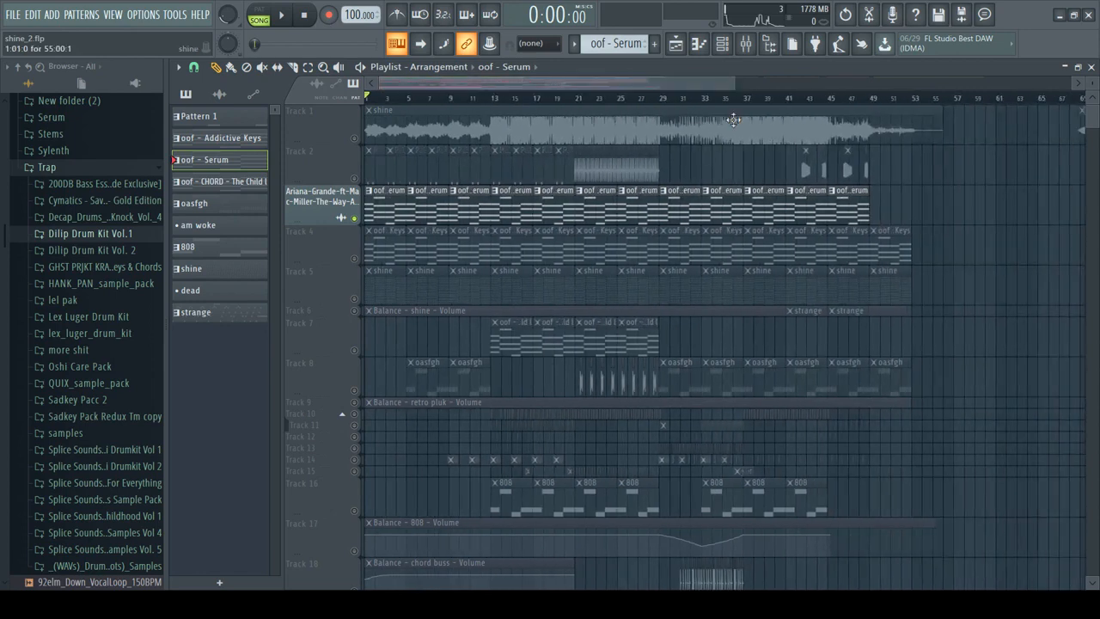
{"action": "left_click", "coordinate": [653, 42]}
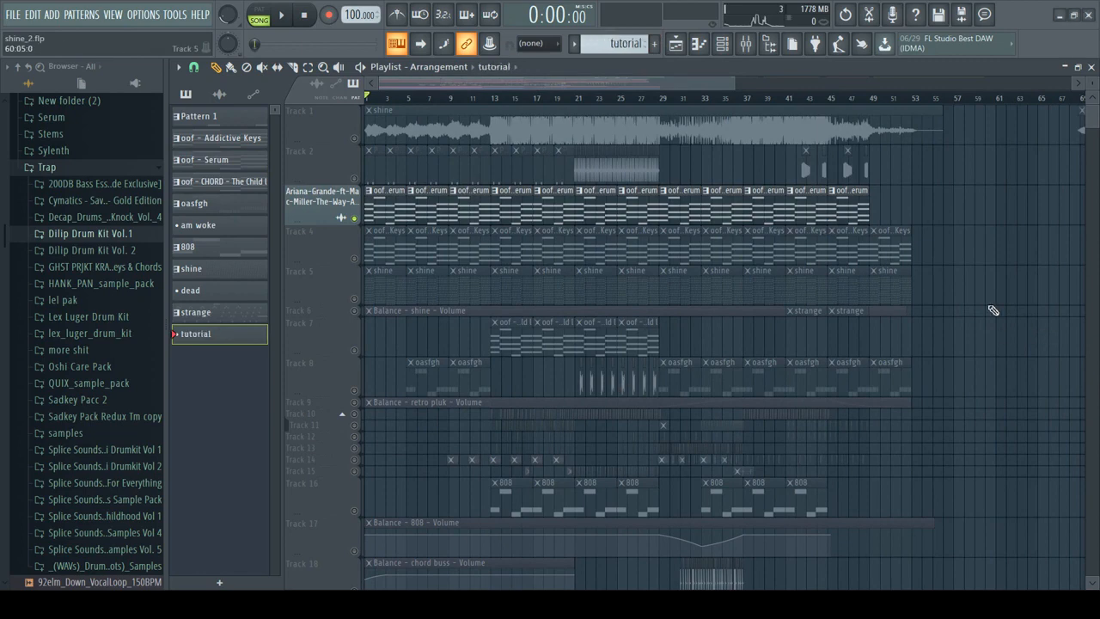
{"action": "scroll", "coordinate": [494, 498], "scroll_direction": "down", "scroll_amount": 6}
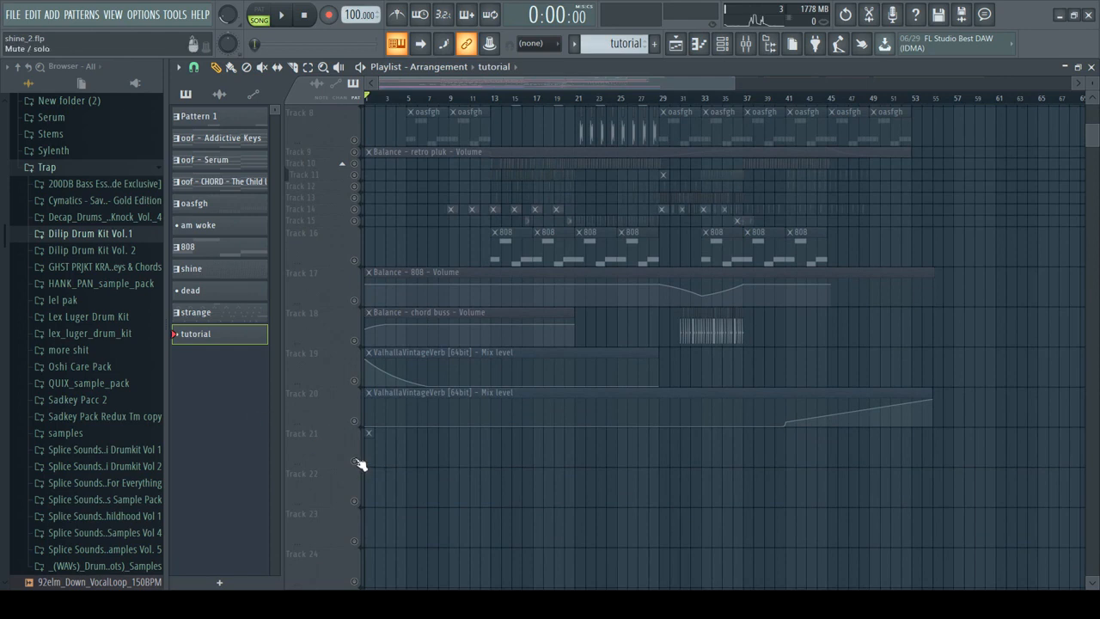
{"action": "scroll", "coordinate": [632, 413], "scroll_direction": "up", "scroll_amount": 4}
{"action": "scroll", "coordinate": [631, 414], "scroll_direction": "up", "scroll_amount": 1}
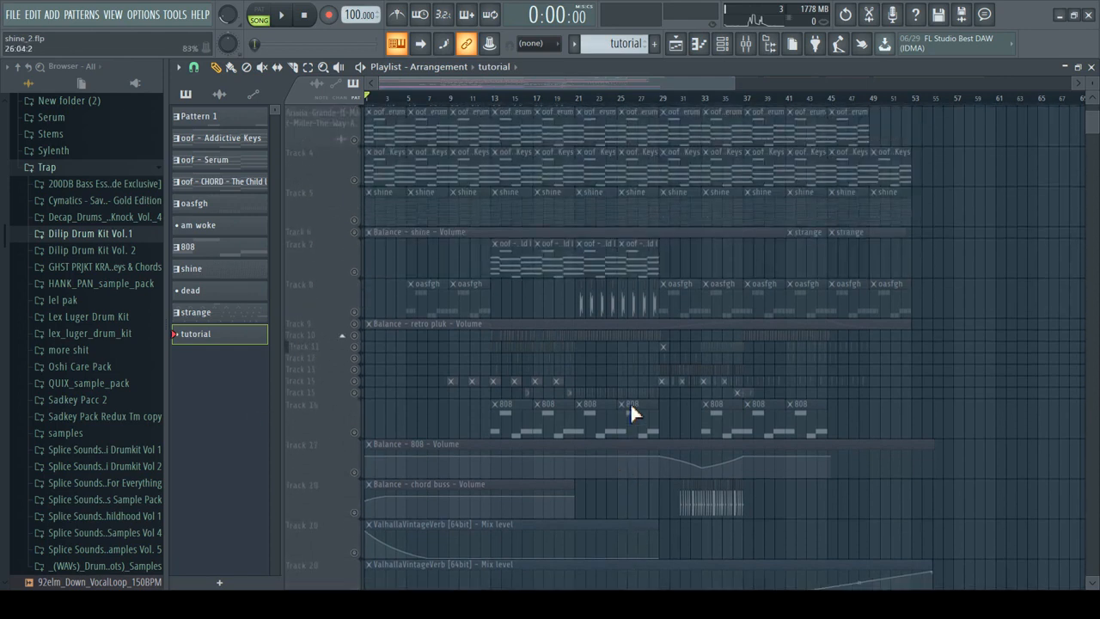
- Copy the Serum channel's chord notes from the oof - Serum pattern in the Channel rack, and close the rack
{"action": "left_click", "coordinate": [399, 129]}
{"action": "left_click", "coordinate": [726, 46]}
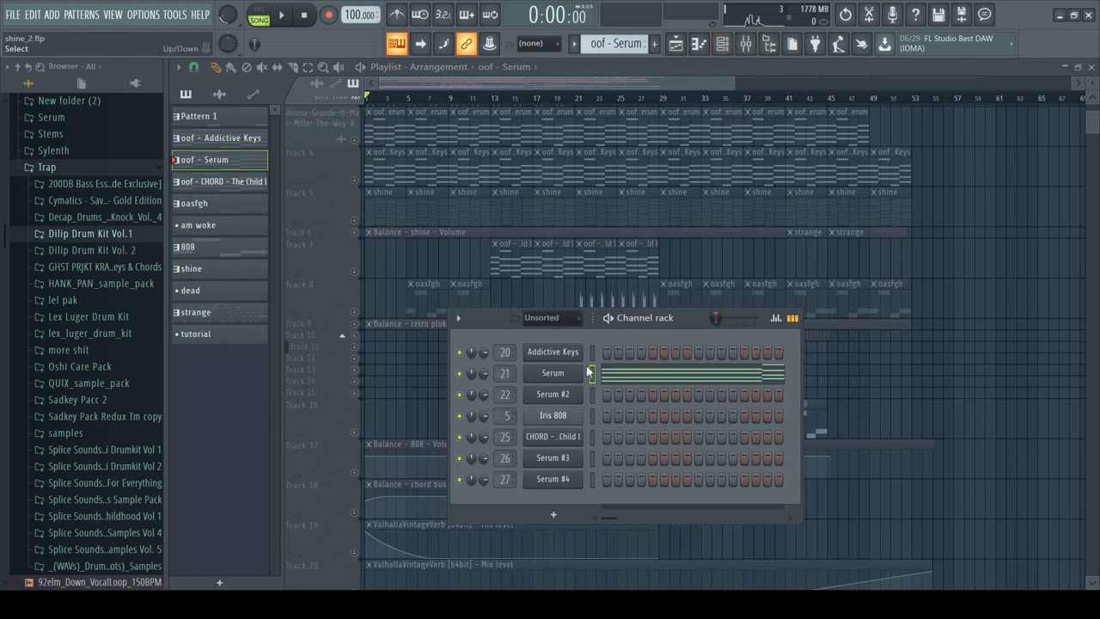
{"action": "scroll", "coordinate": [977, 400], "scroll_direction": "down", "scroll_amount": 2}
{"action": "key", "text": "F6"}
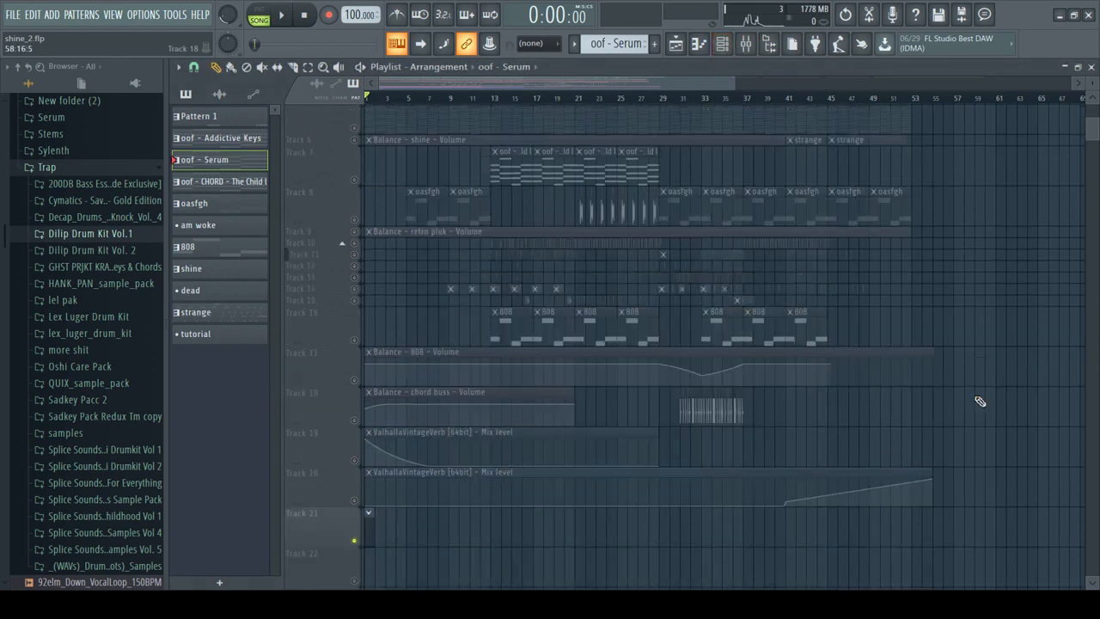
- Add a new Serum instrument to the tutorial pattern, close its plugin window, and paste the copied chord notes into it
{"action": "double_click", "coordinate": [370, 533]}
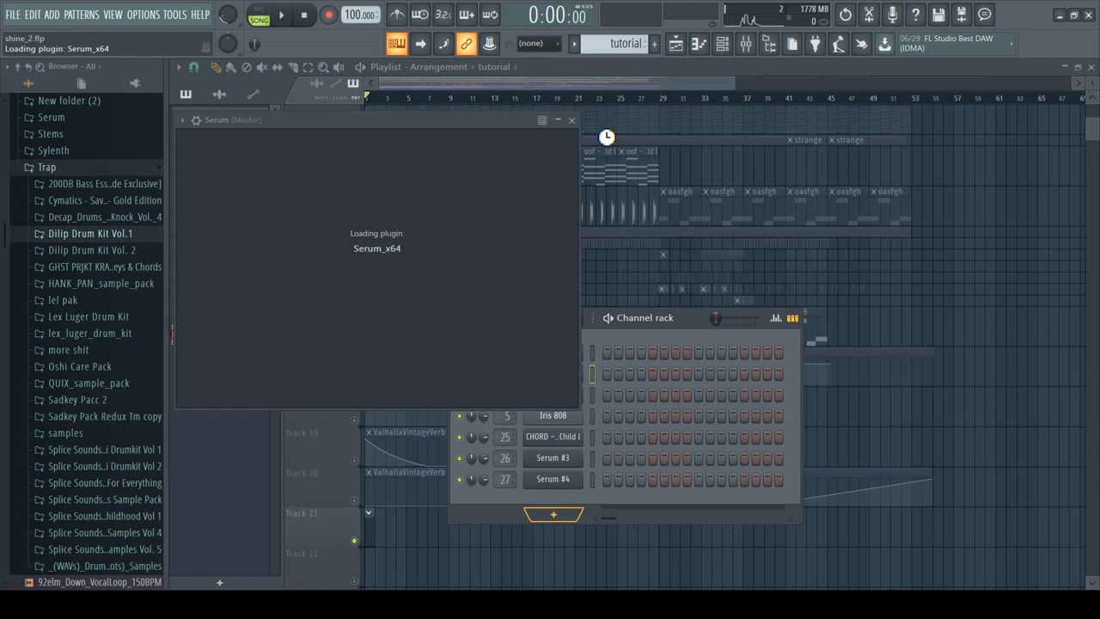
{"action": "left_click", "coordinate": [690, 119]}
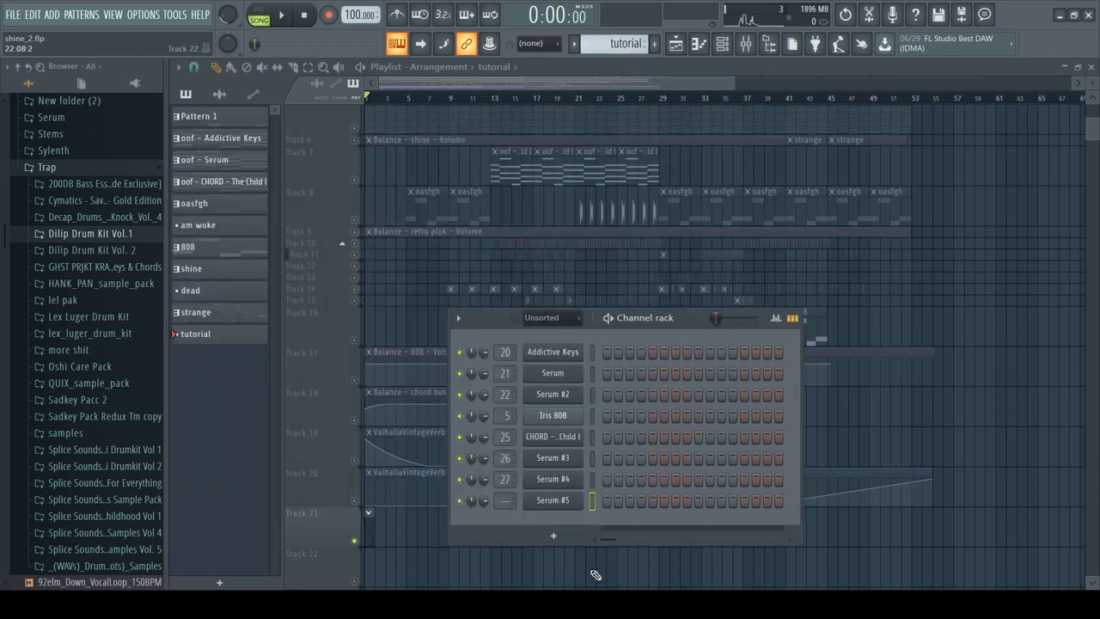
{"action": "key", "text": "ctrl+v"}
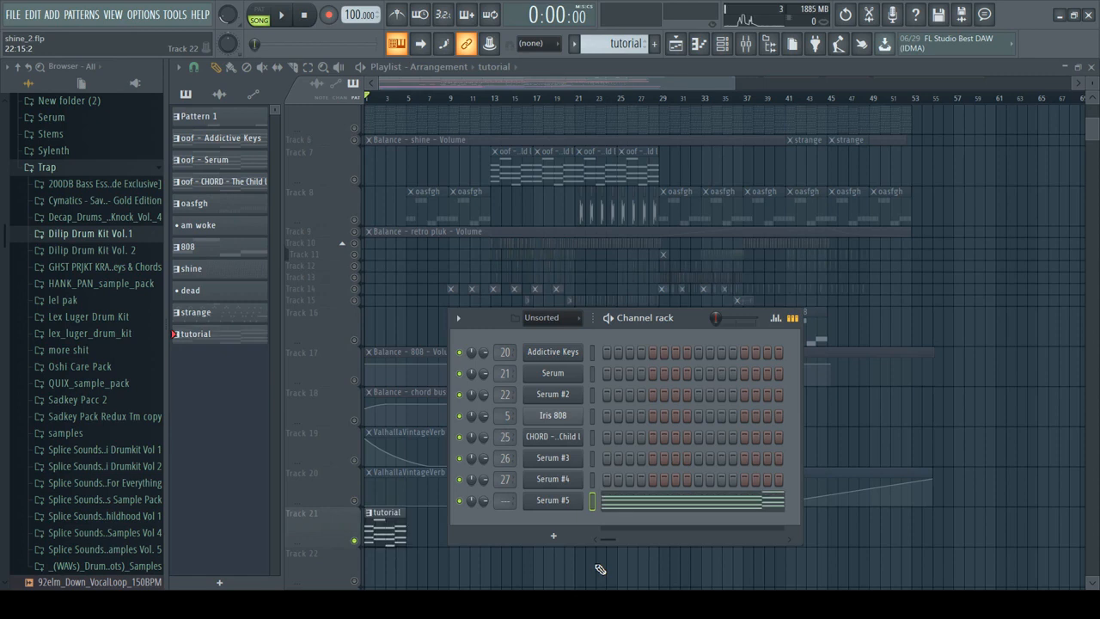
- Play the soloed tutorial clip on Track 21 from the beginning
{"action": "right_click", "coordinate": [362, 542]}
{"action": "right_click", "coordinate": [361, 542]}
{"action": "key", "text": "space"}
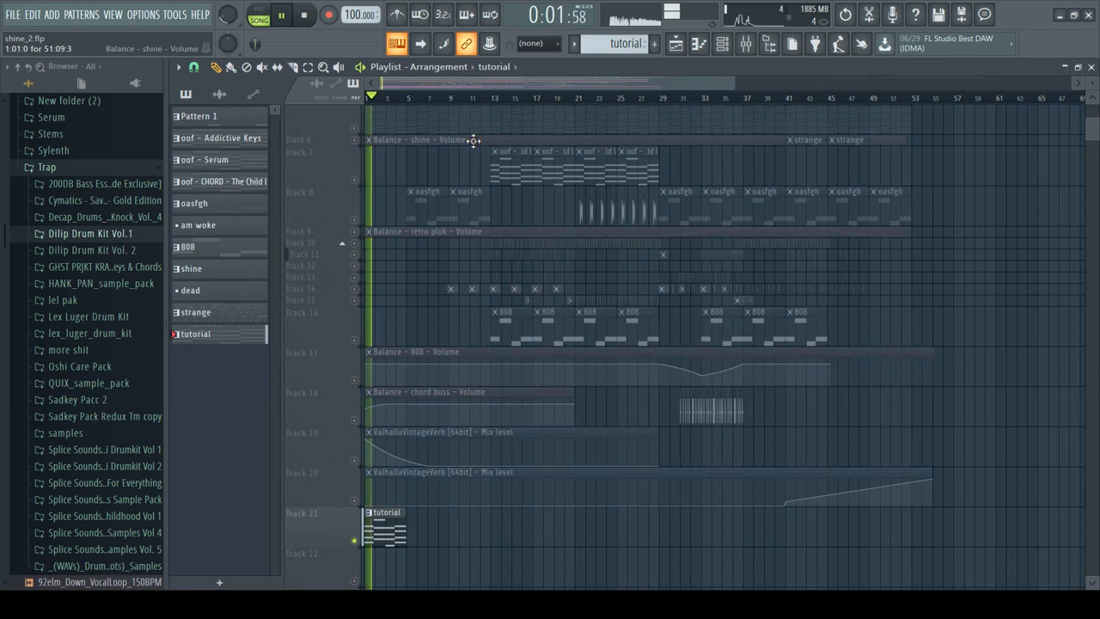
{"action": "key", "text": "space"}
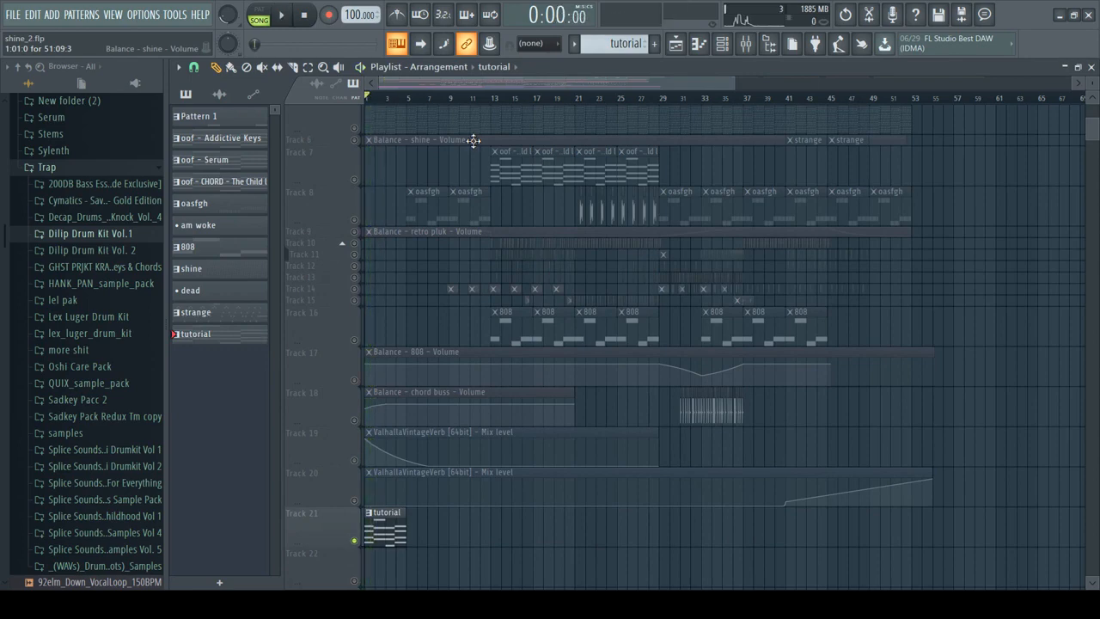
- Open the tutorial clip on Track 21 in the Piano roll and frame all of its chords from bar 1 to bar 5
{"action": "left_click_drag", "start_coordinate": [735, 83], "coordinate": [574, 71]}
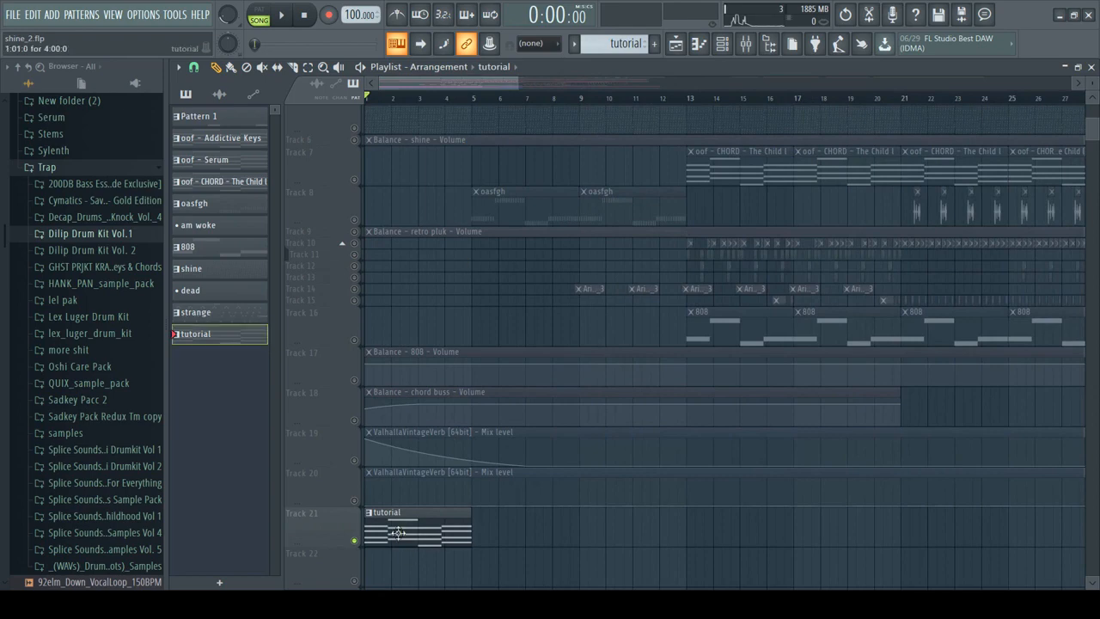
{"action": "double_click", "coordinate": [401, 533]}
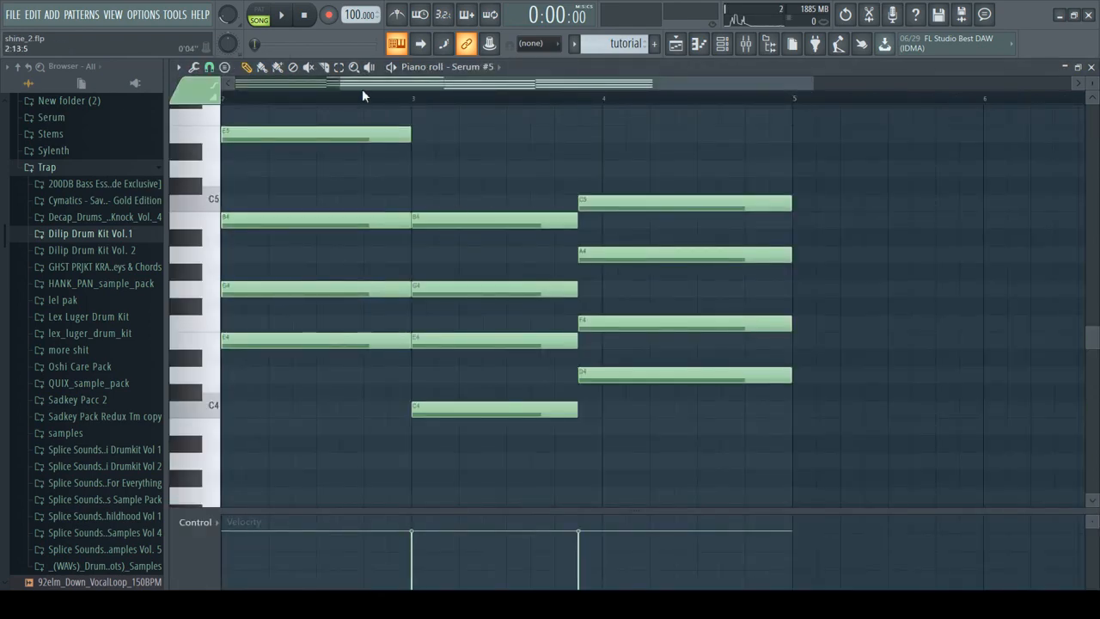
{"action": "left_click_drag", "start_coordinate": [338, 85], "coordinate": [234, 84]}
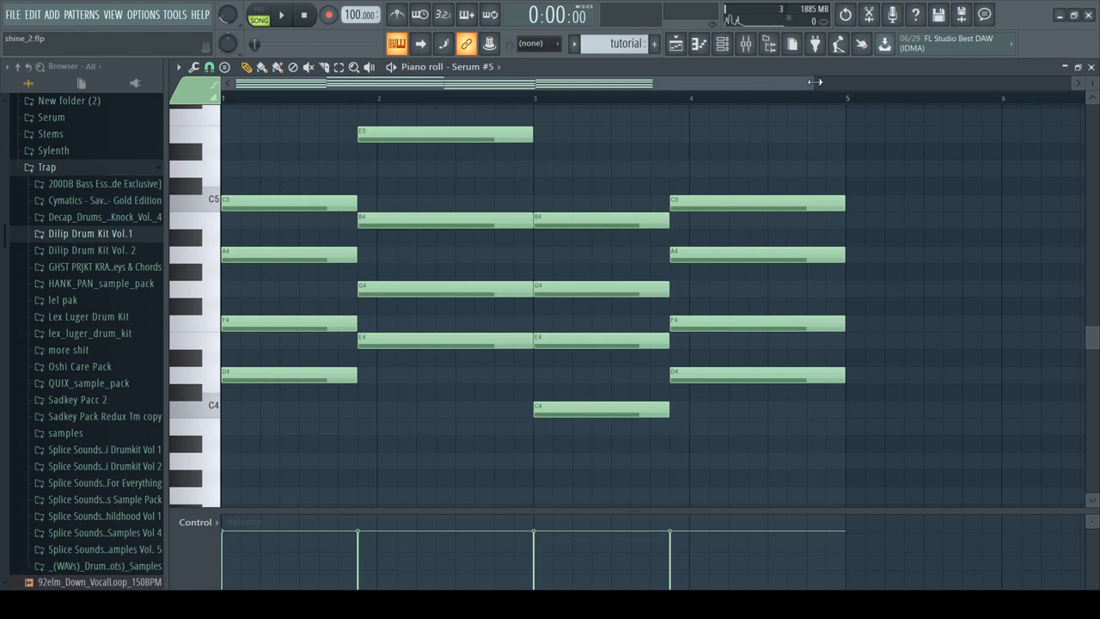
{"action": "left_click_drag", "start_coordinate": [814, 82], "coordinate": [933, 116]}
{"action": "scroll", "coordinate": [747, 162], "scroll_direction": "down", "scroll_amount": 2}
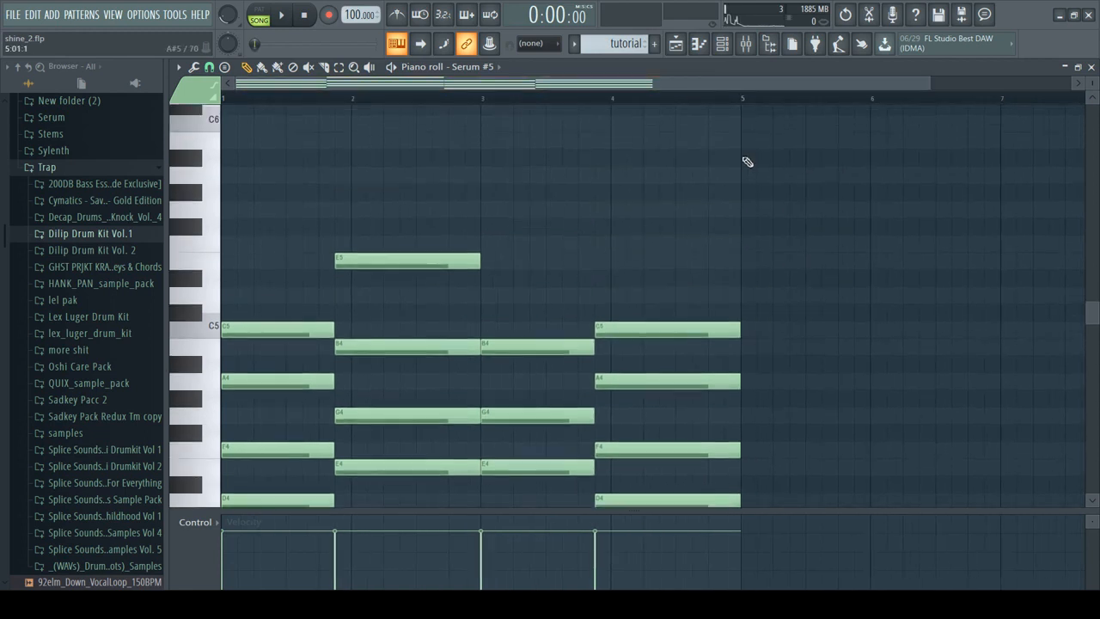
{"action": "scroll", "coordinate": [747, 161], "scroll_direction": "up", "scroll_amount": 2}
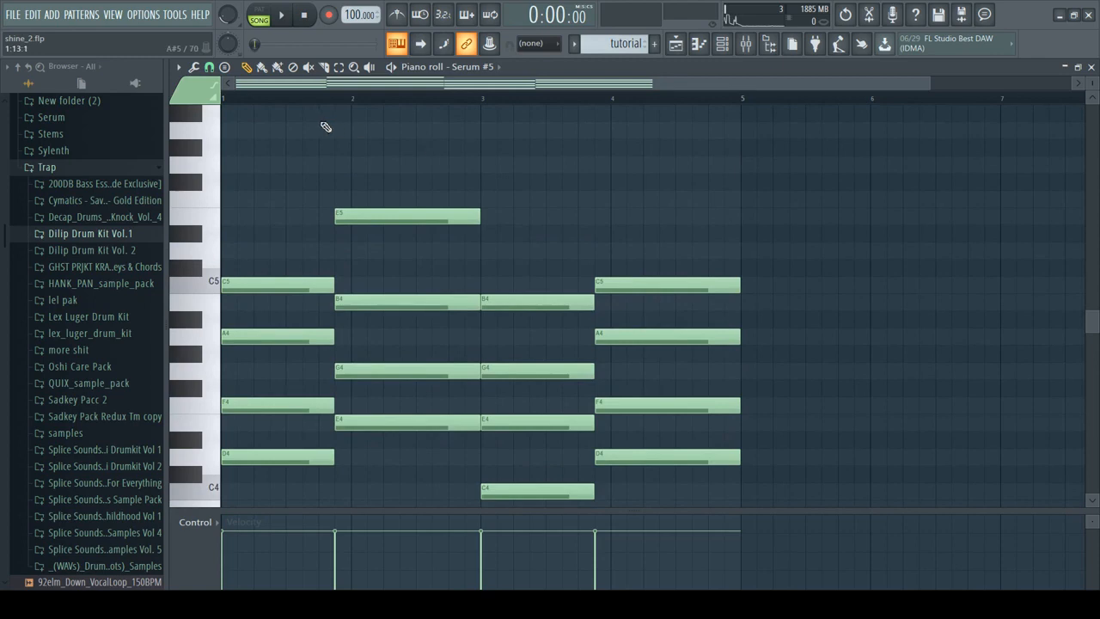
- Try to arpeggiate all the chord notes of the tutorial pattern, and undo the arpeggio
{"action": "key", "text": "ctrl+a"}
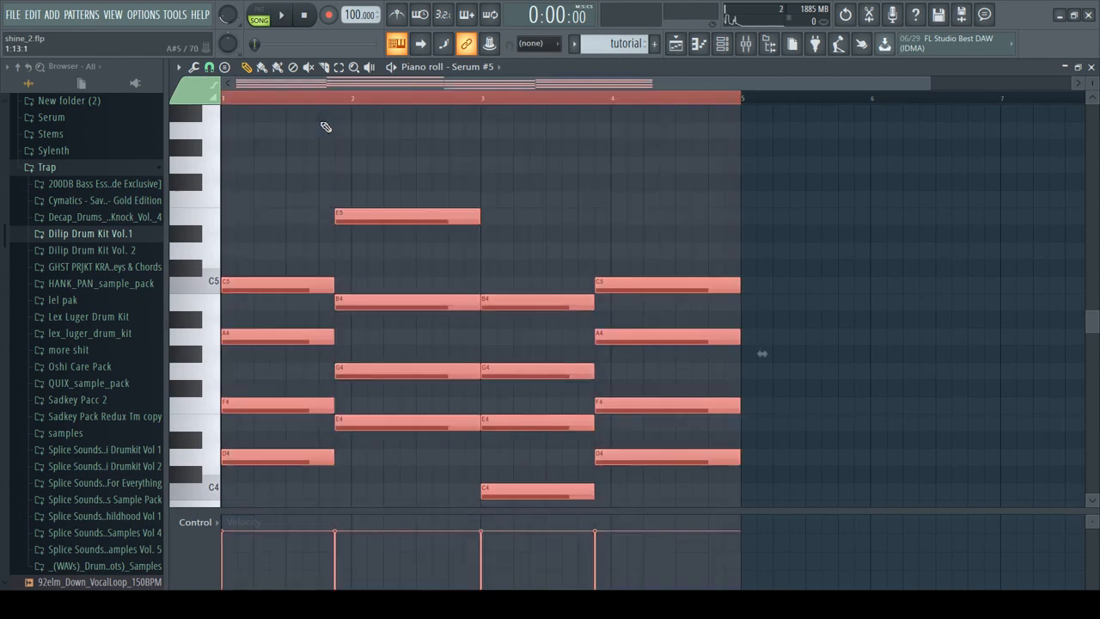
{"action": "left_click", "coordinate": [197, 66]}
{"action": "left_click", "coordinate": [232, 227]}
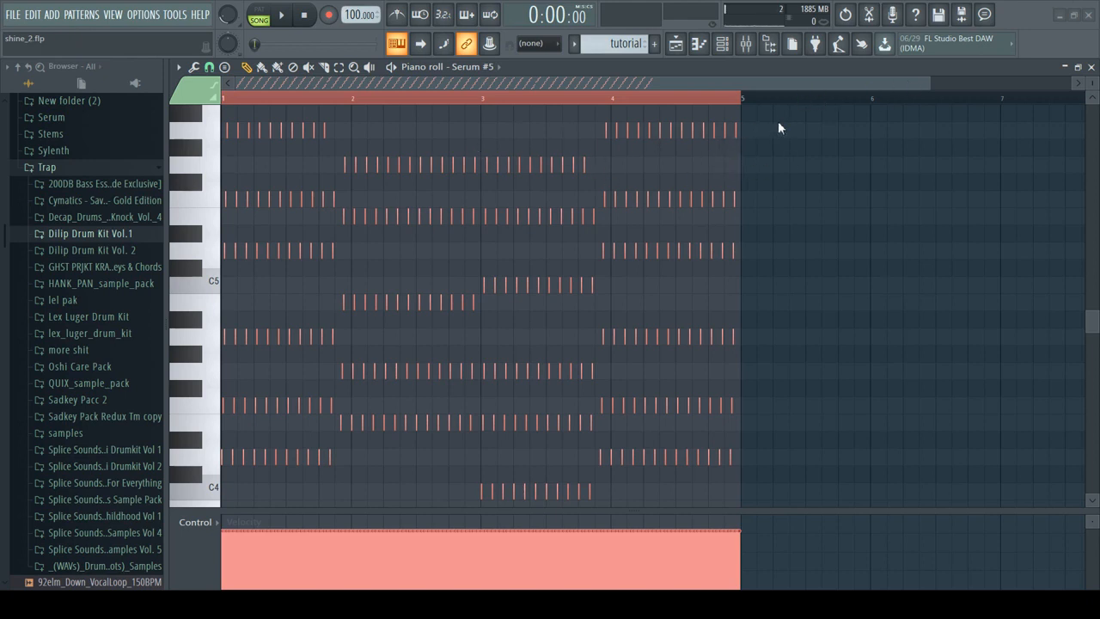
{"action": "key", "text": "ctrl+z"}
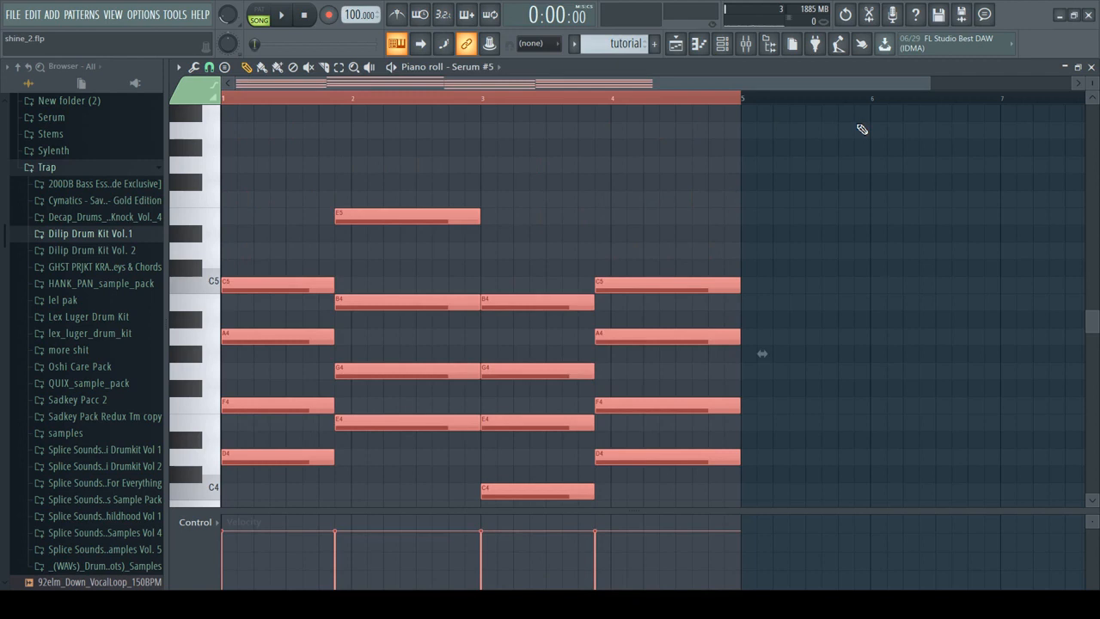
{"action": "left_click_drag", "start_coordinate": [1092, 83], "coordinate": [1092, 95]}
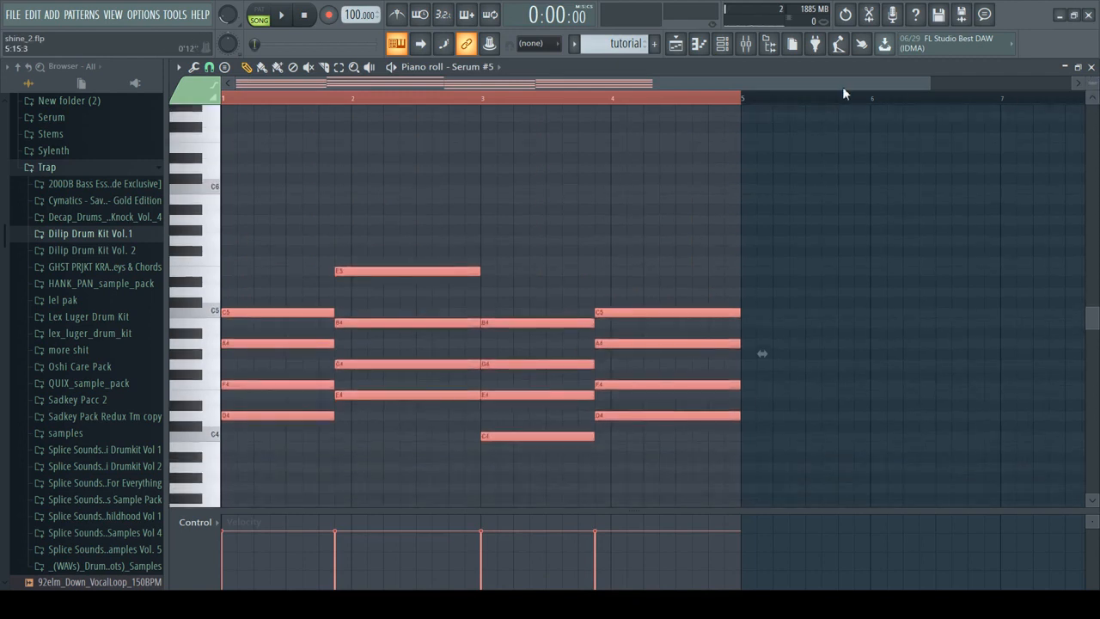
- Arpeggiate all the Serum #5 chord notes of the tutorial pattern, with the arpeggio's range set to two octaves
{"action": "left_click_drag", "start_coordinate": [932, 87], "coordinate": [949, 86]}
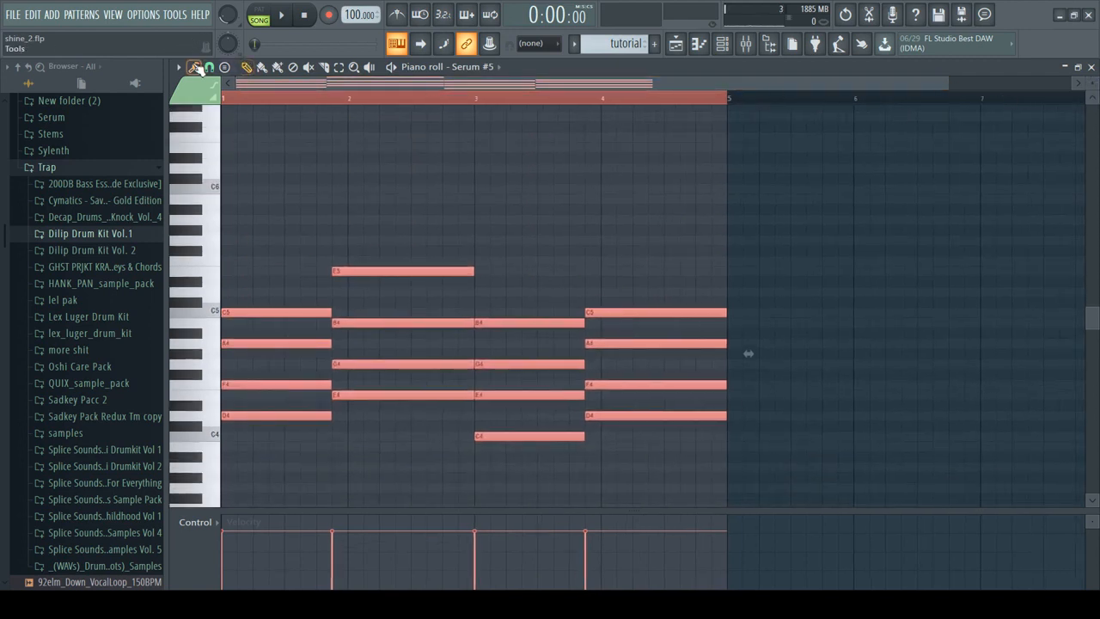
{"action": "key", "text": "alt+a"}
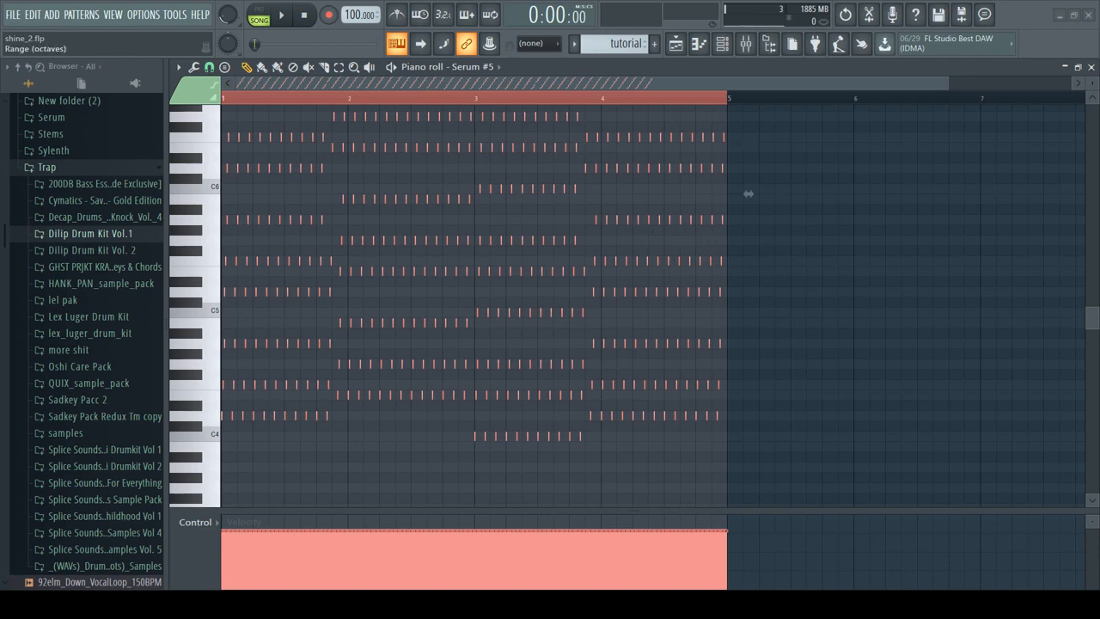
{"action": "key", "text": "ctrl+z"}
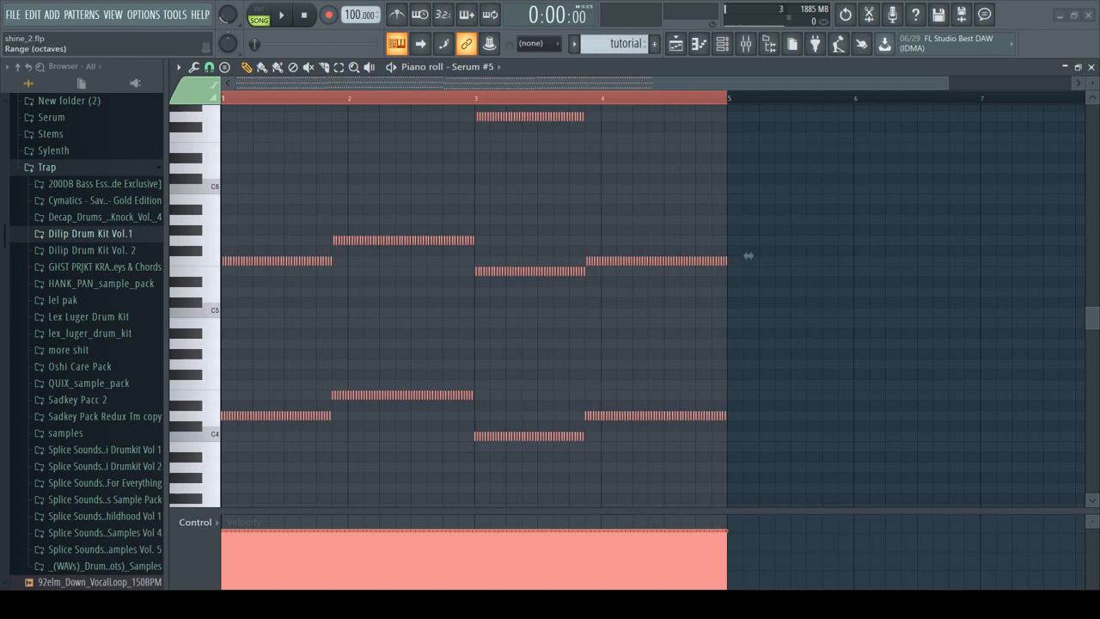
{"action": "key", "text": "ctrl+z"}
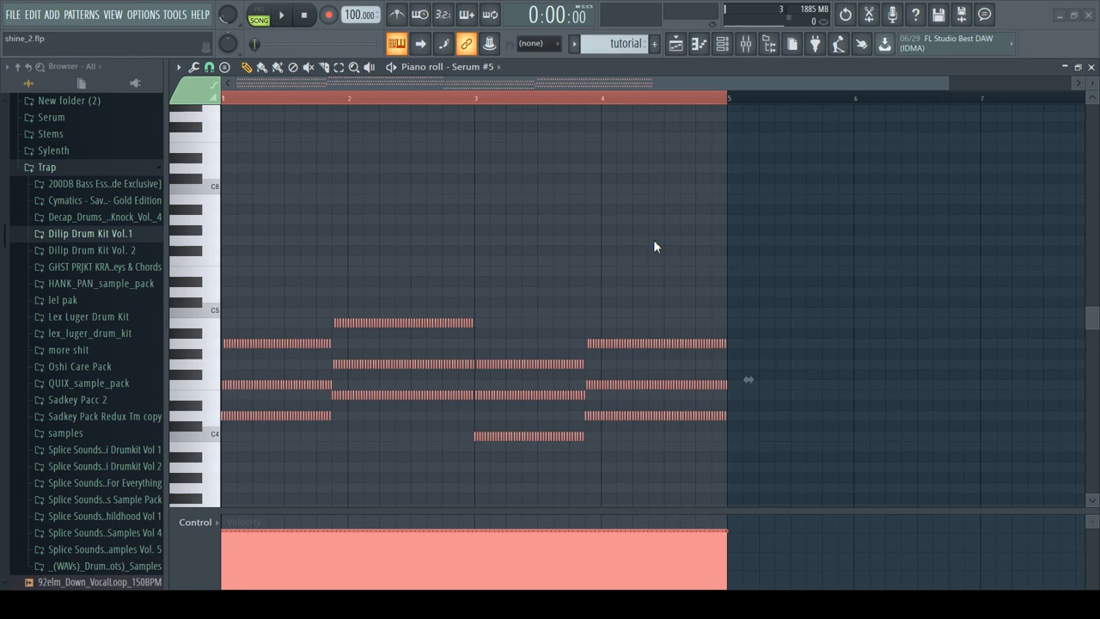
{"action": "key", "text": "space"}
{"action": "key", "text": "space"}
{"action": "scroll", "coordinate": [646, 225], "scroll_direction": "down", "scroll_amount": 1}
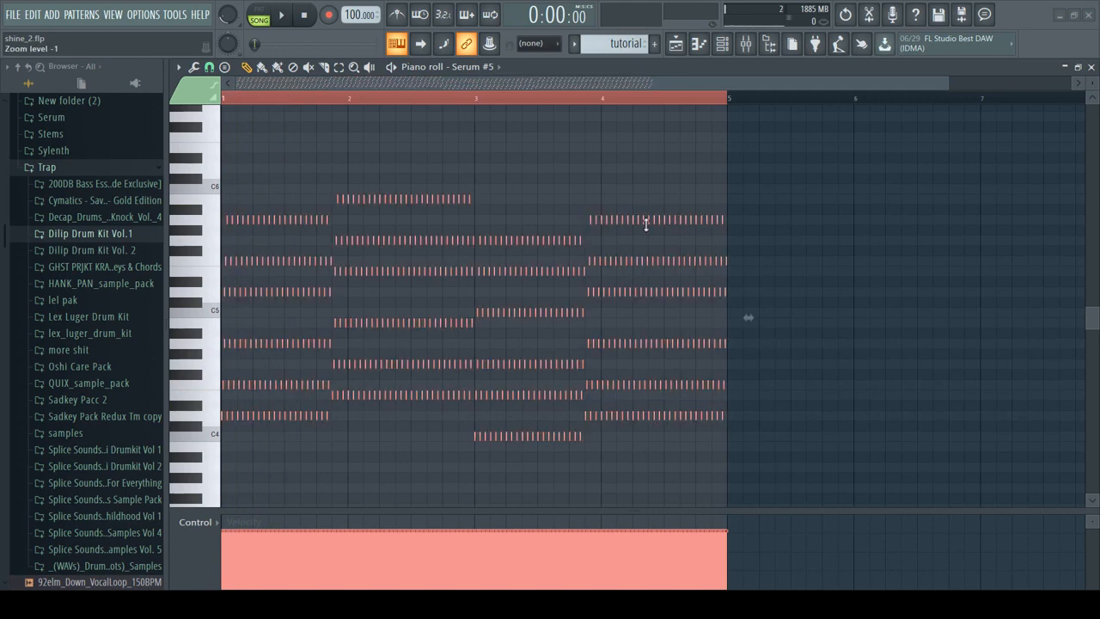
- Widen the arpeggio's range to three octaves and play it from the start to compare it with the two-octave version
{"action": "key", "text": "space"}
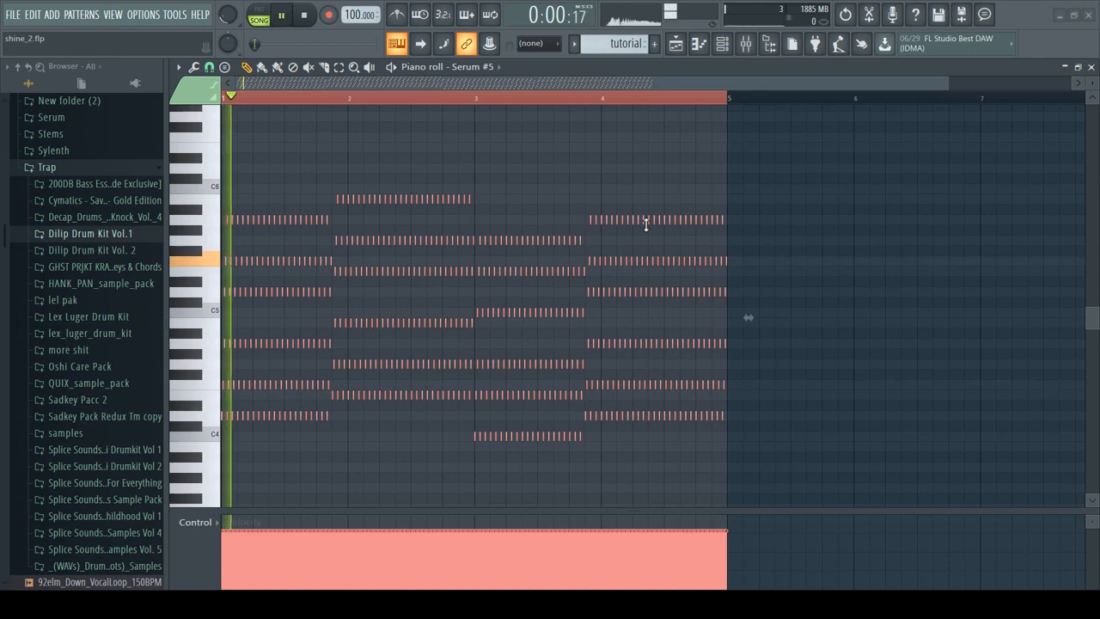
{"action": "key", "text": "space"}
{"action": "mouse_move", "coordinate": [646, 225]}
{"action": "left_mouse_down"}
{"action": "mouse_move", "coordinate": [646, 193]}
{"action": "mouse_move", "coordinate": [647, 256]}
{"action": "mouse_move", "coordinate": [646, 225]}
{"action": "left_mouse_up"}
{"action": "key", "text": "space"}
{"action": "key", "text": "space"}
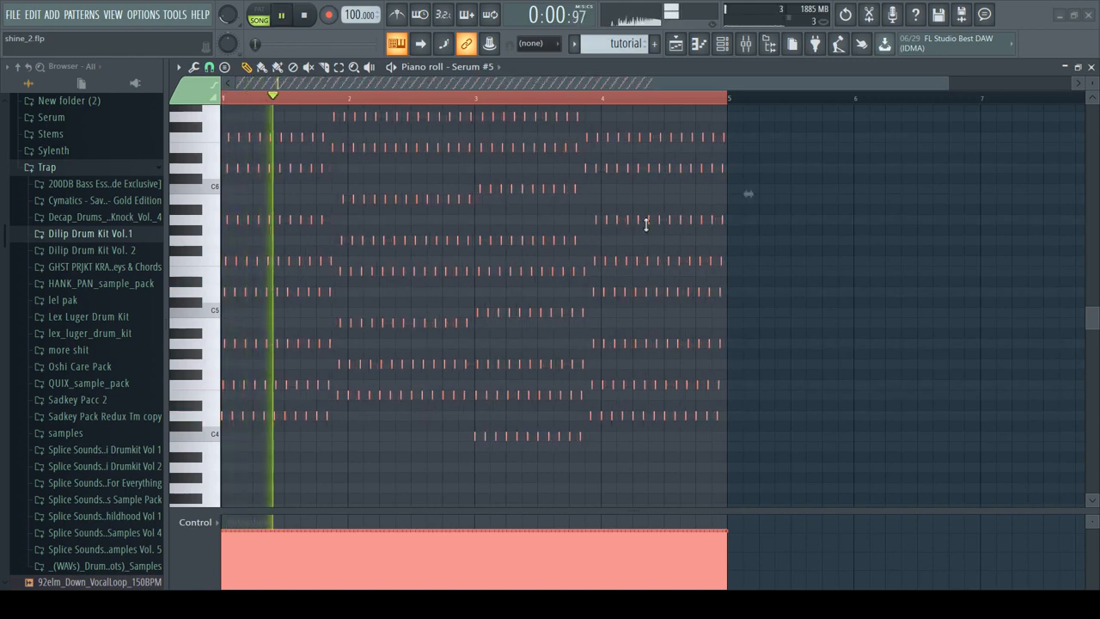
{"action": "key", "text": "space"}
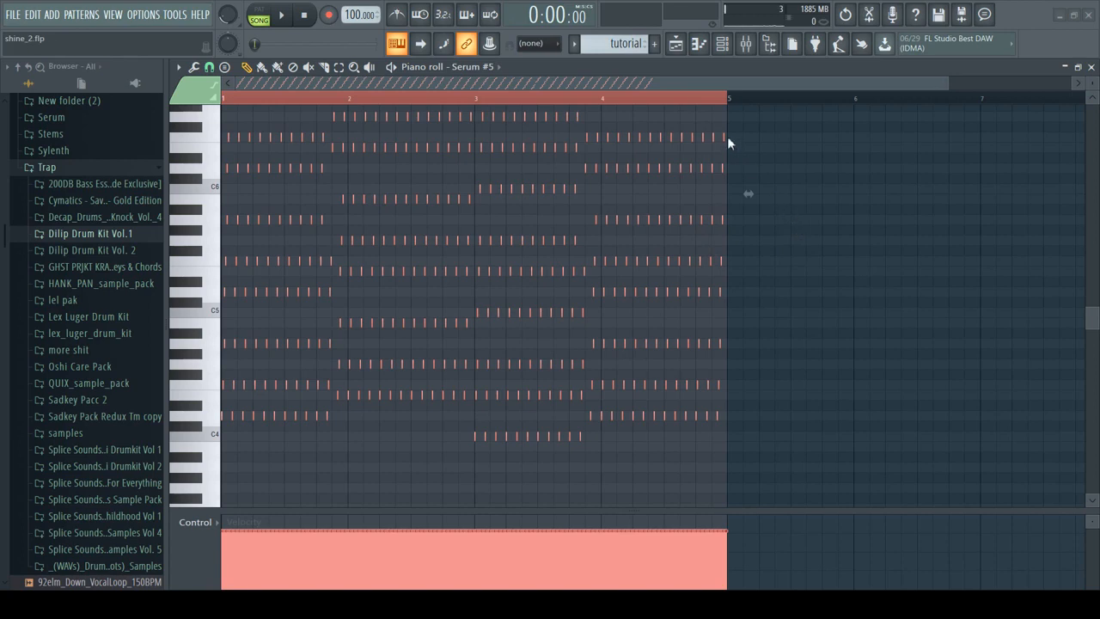
- Try slower time multipliers on the arpeggio during playback and restore the fast timing
{"action": "key", "text": "space"}
{"action": "key", "text": "space"}
{"action": "key", "text": "space"}
{"action": "left_click_drag", "start_coordinate": [749, 185], "coordinate": [749, 174]}
{"action": "left_click", "coordinate": [748, 184]}
{"action": "left_click", "coordinate": [748, 193]}
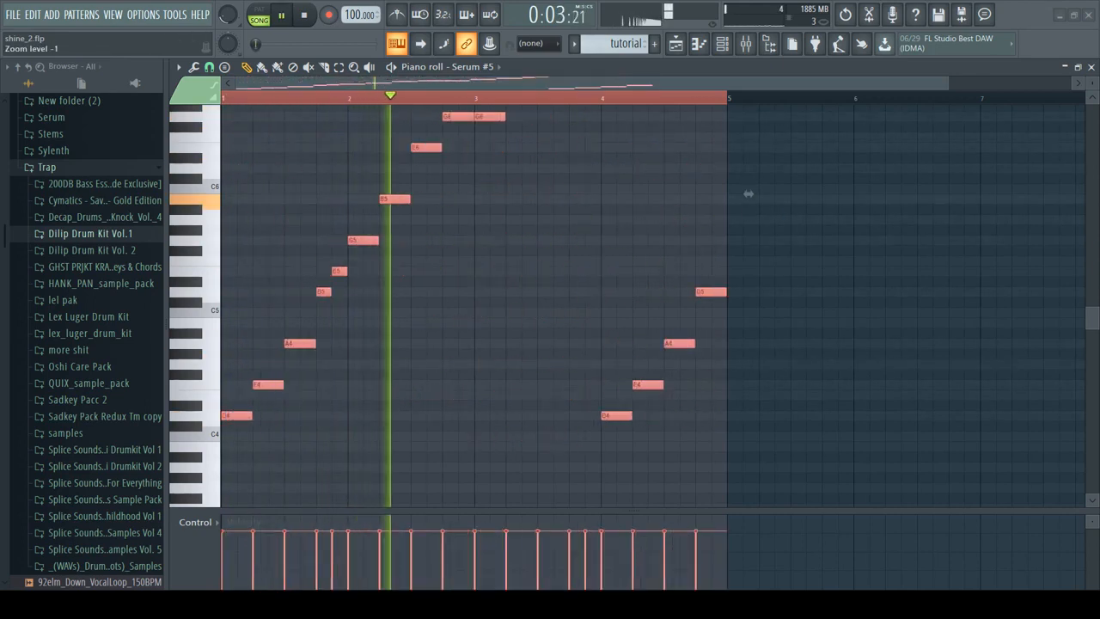
{"action": "mouse_move", "coordinate": [749, 194]}
{"action": "left_mouse_down"}
{"action": "mouse_move", "coordinate": [748, 214]}
{"action": "mouse_move", "coordinate": [748, 195]}
{"action": "left_mouse_up"}
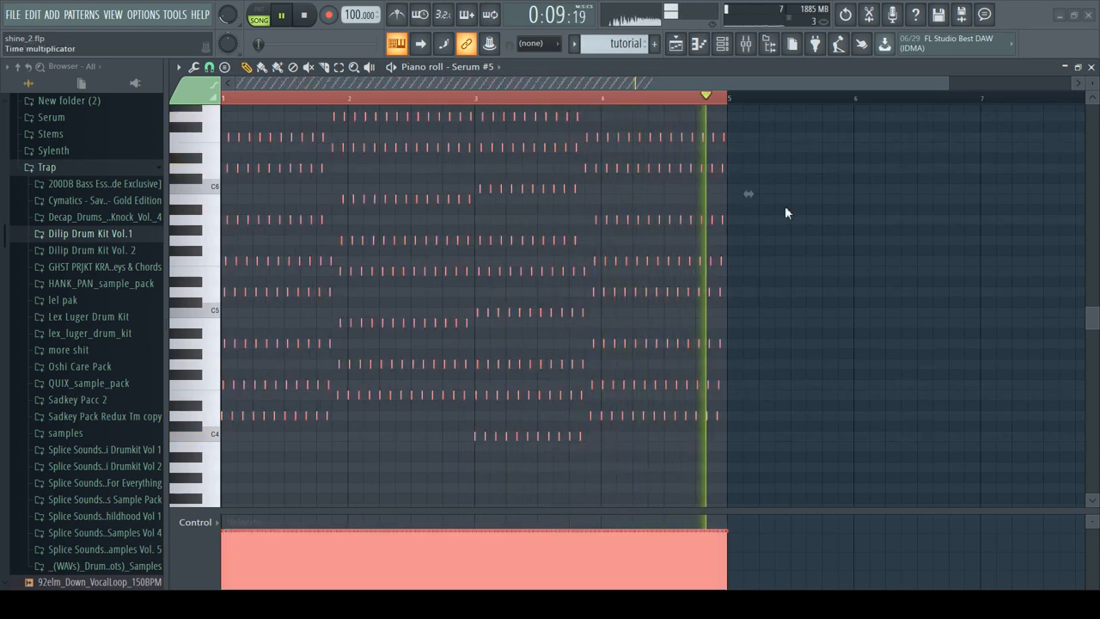
{"action": "key", "text": "space"}
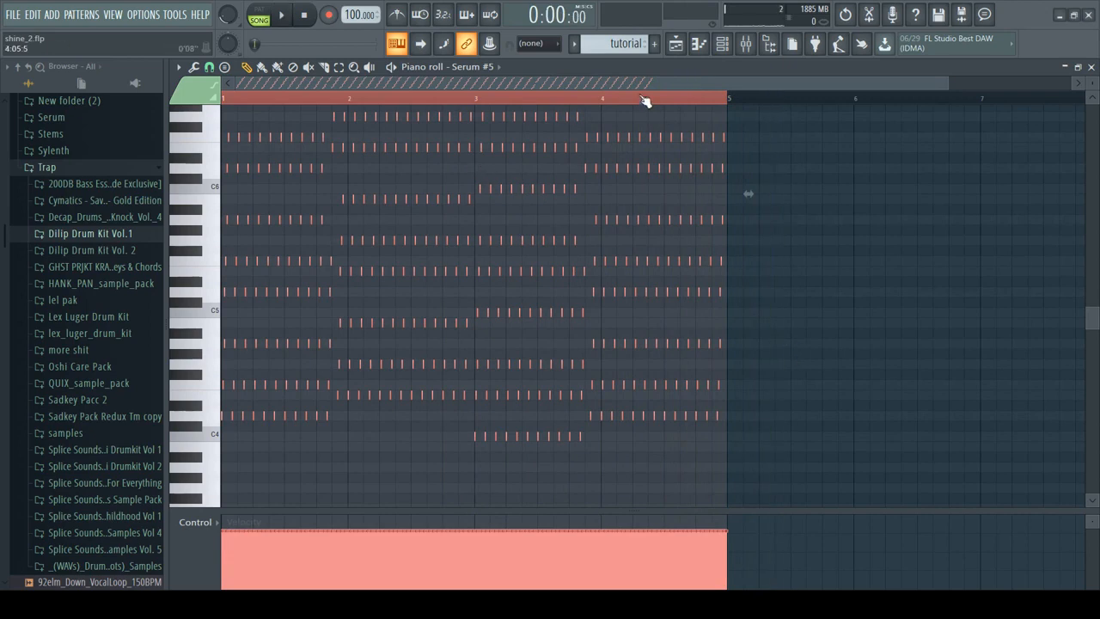
- Close the Piano roll and play the arpeggiated tutorial clip from the start of the playlist
{"action": "left_click", "coordinate": [1091, 67]}
{"action": "left_click", "coordinate": [1091, 67]}
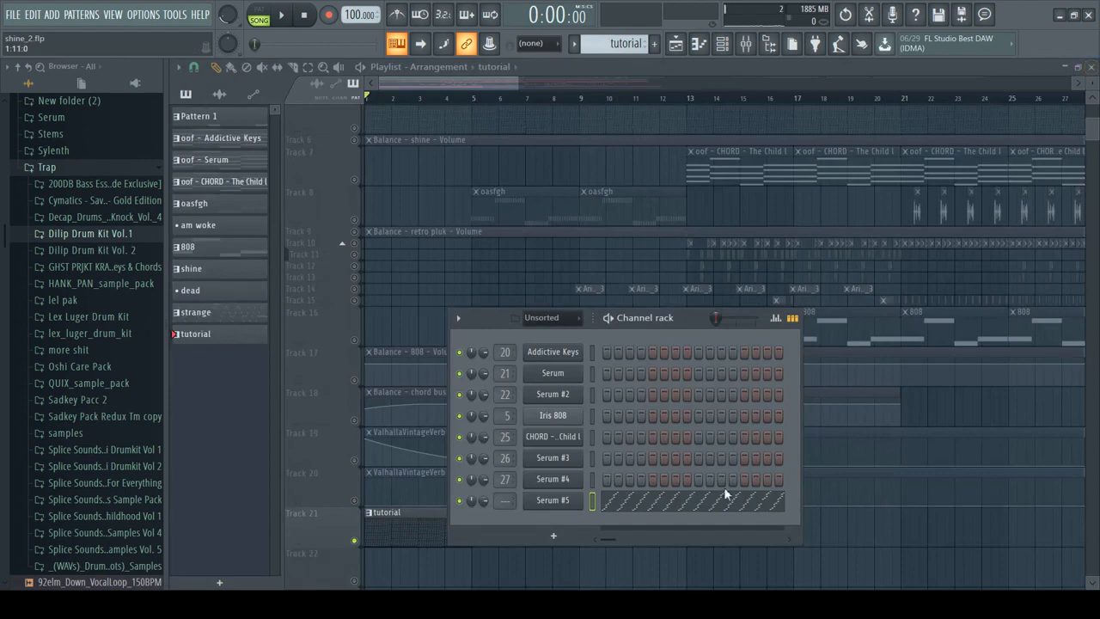
{"action": "key", "text": "space"}
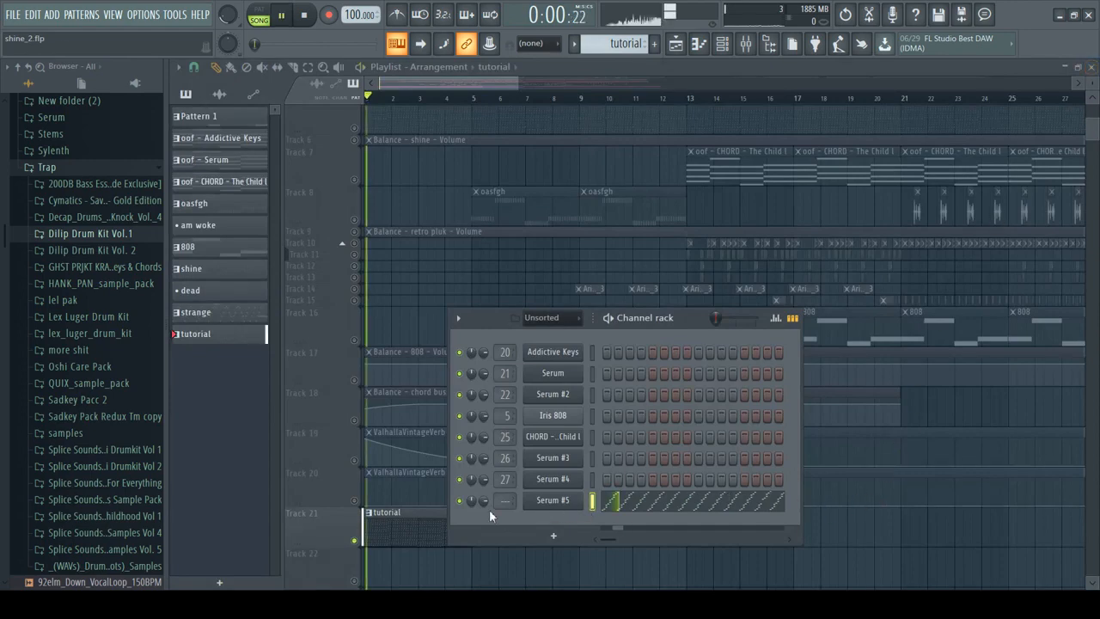
{"action": "key", "text": "space"}
- Play the opening of the shine audio soloed on Track 1 for comparison, and solo Track 21 again
{"action": "scroll", "coordinate": [432, 250], "scroll_direction": "up", "scroll_amount": 4}
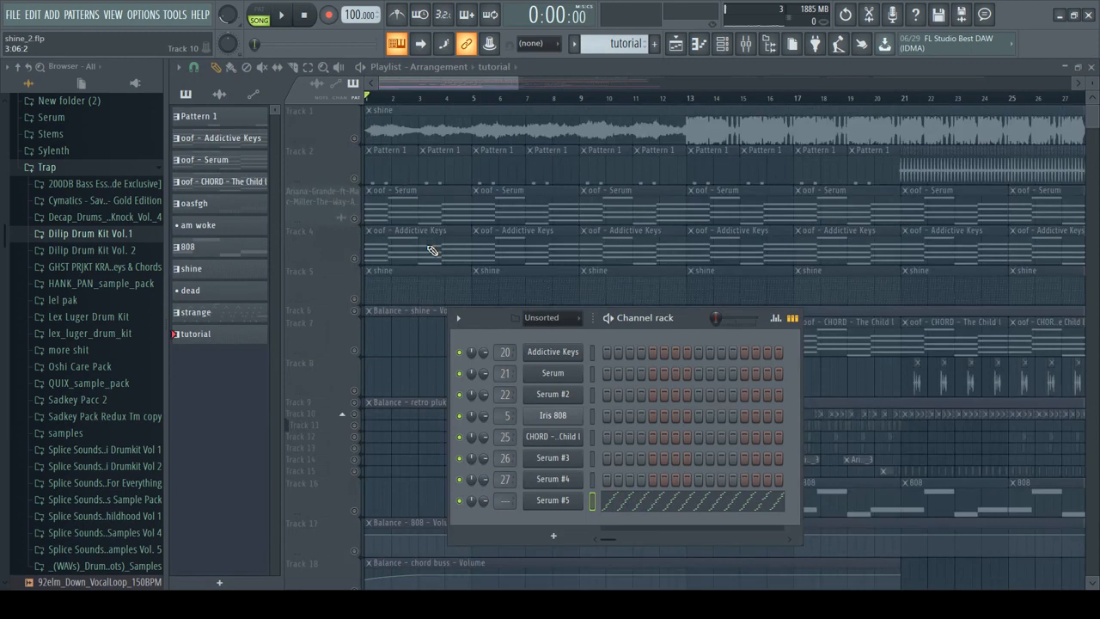
{"action": "left_click", "coordinate": [360, 139]}
{"action": "key", "text": "space"}
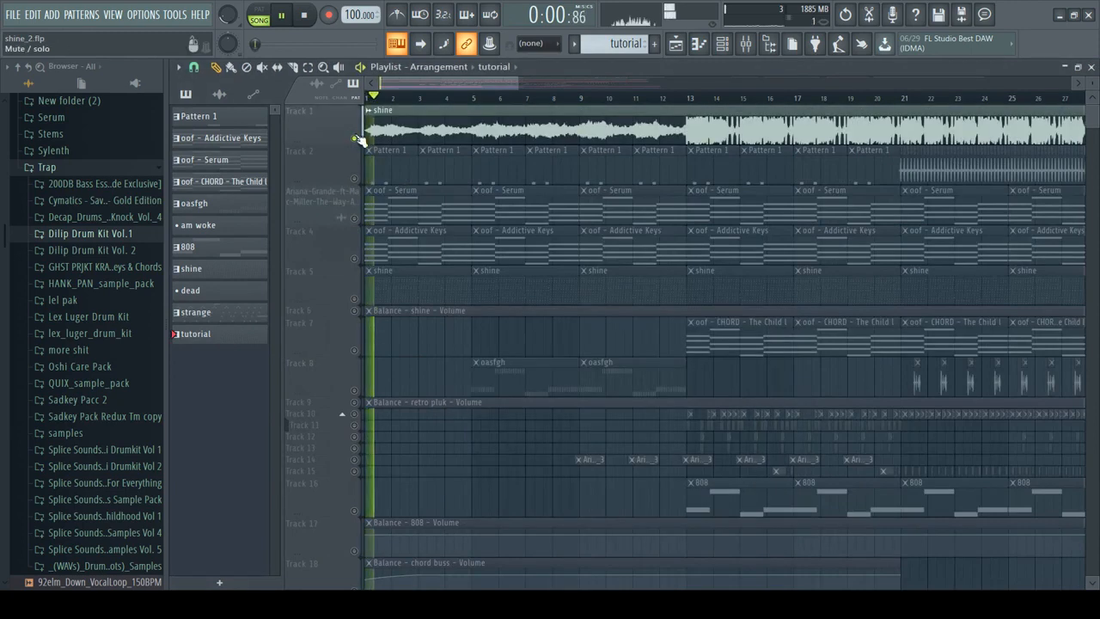
{"action": "key", "text": "space"}
{"action": "scroll", "coordinate": [481, 300], "scroll_direction": "down", "scroll_amount": 4}
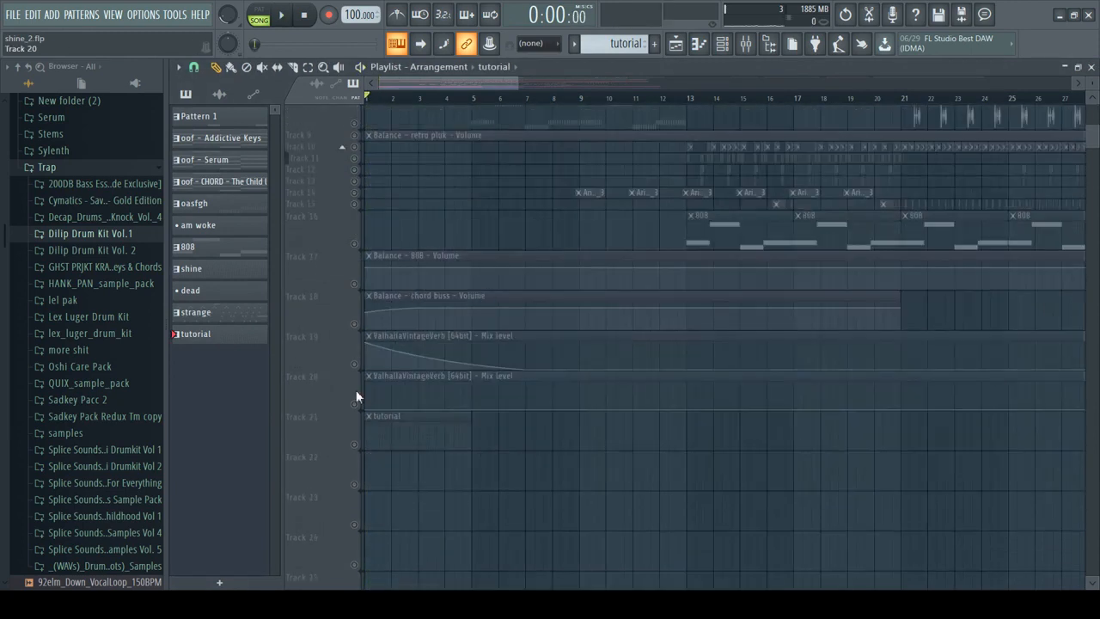
{"action": "left_click", "coordinate": [355, 444]}
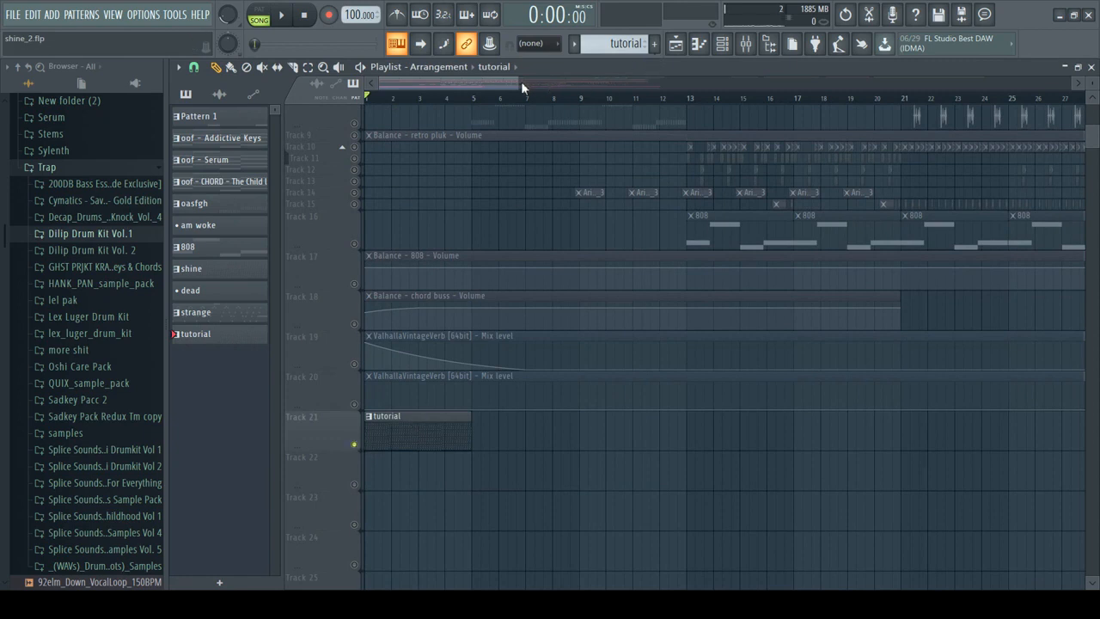
- Route the Serum #5 instrument to mixer insert 12 and load SerumFX in that track's first effect slot
{"action": "scroll", "coordinate": [527, 184], "scroll_direction": "up", "scroll_amount": 4}
{"action": "scroll", "coordinate": [528, 184], "scroll_direction": "down", "scroll_amount": 8}
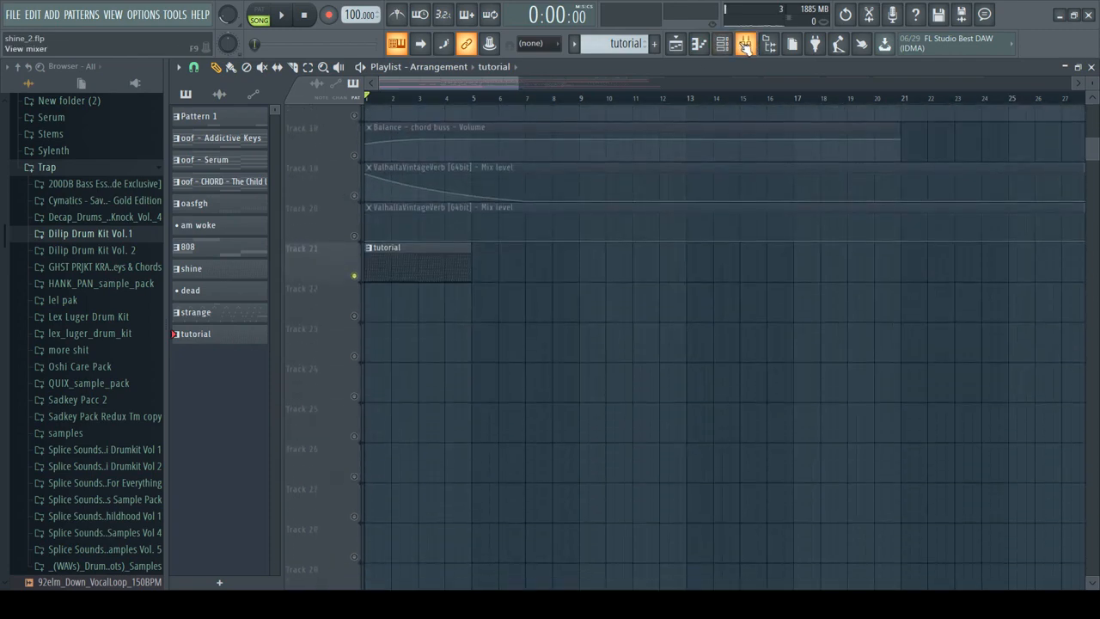
{"action": "left_click", "coordinate": [747, 45]}
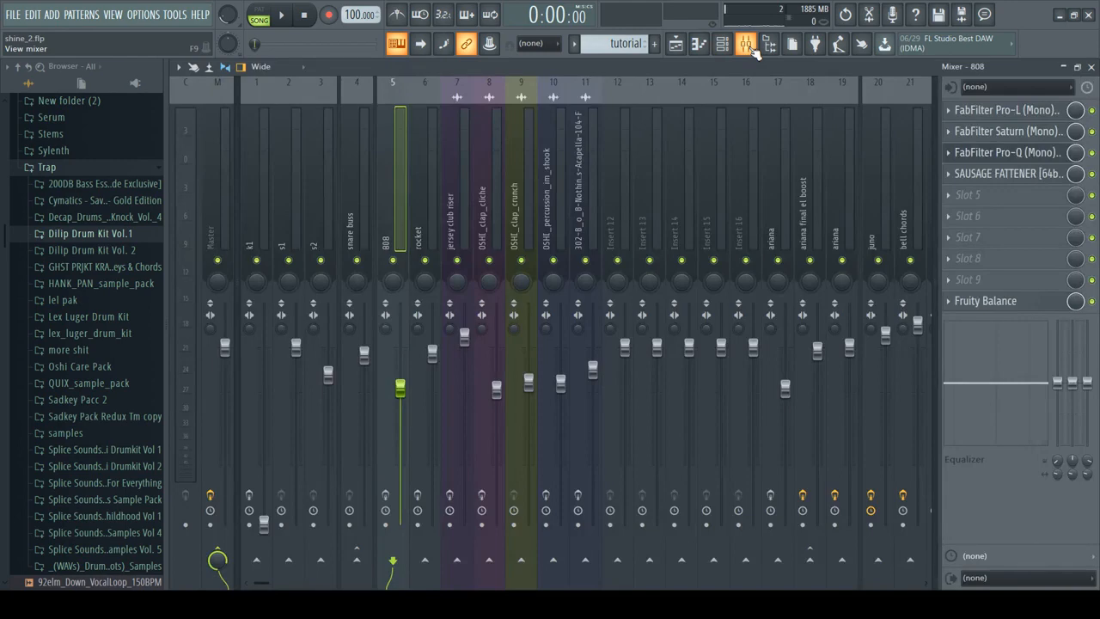
{"action": "left_click", "coordinate": [1091, 67]}
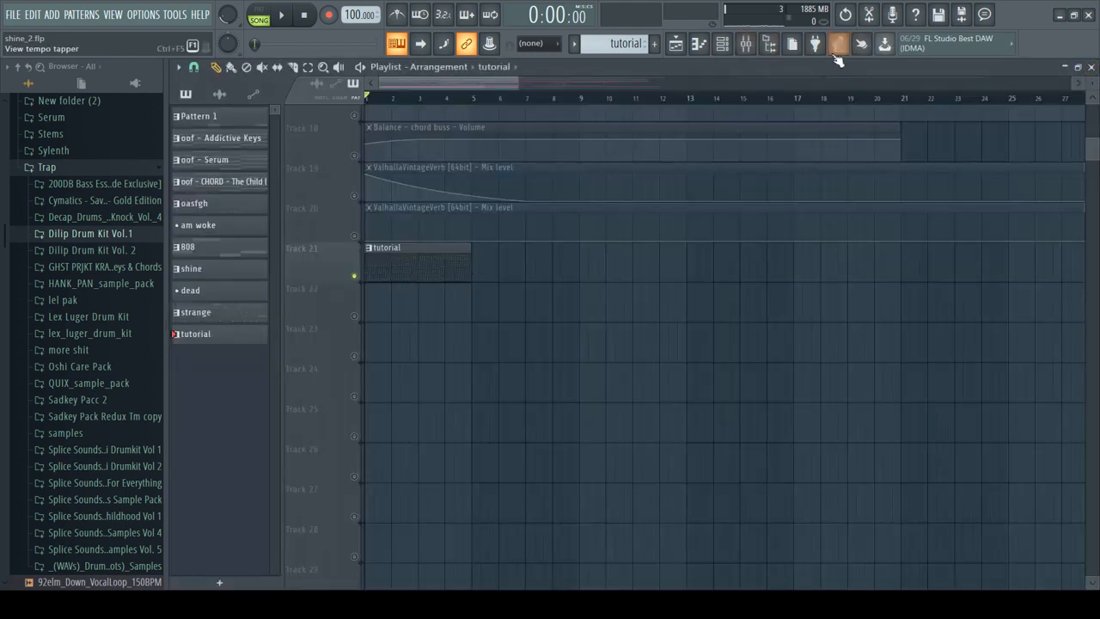
{"action": "left_click", "coordinate": [722, 45]}
{"action": "left_click", "coordinate": [552, 500]}
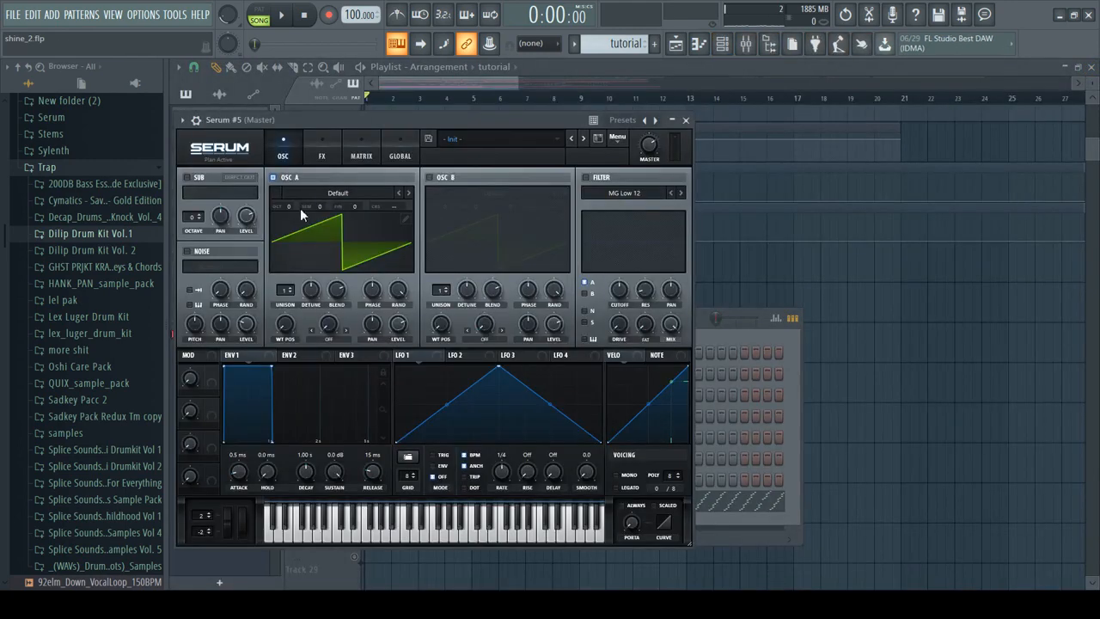
{"action": "left_click", "coordinate": [183, 119]}
{"action": "double_click", "coordinate": [683, 152]}
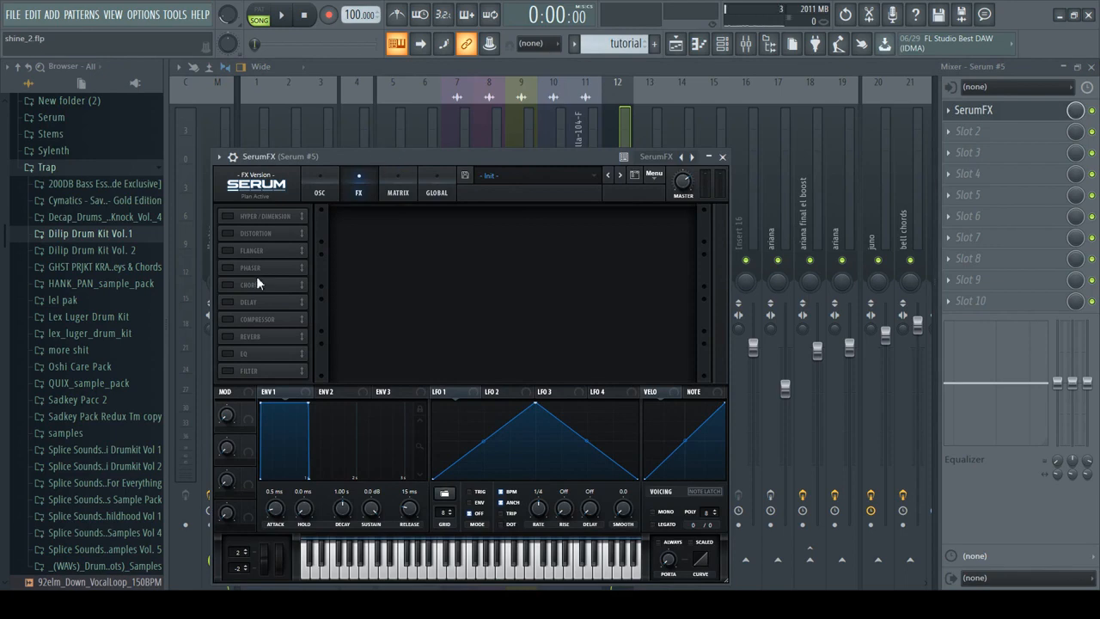
- Enable only the Filter effect in SerumFX and set its filter type to Reverb
{"action": "left_click", "coordinate": [227, 336]}
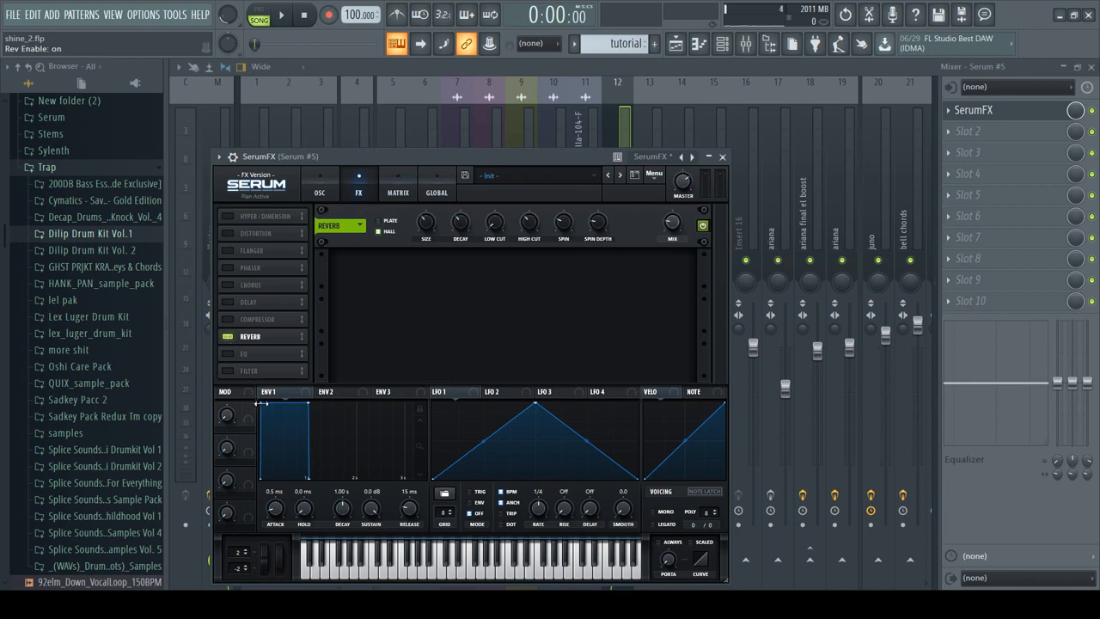
{"action": "left_click", "coordinate": [228, 338]}
{"action": "left_click", "coordinate": [229, 369]}
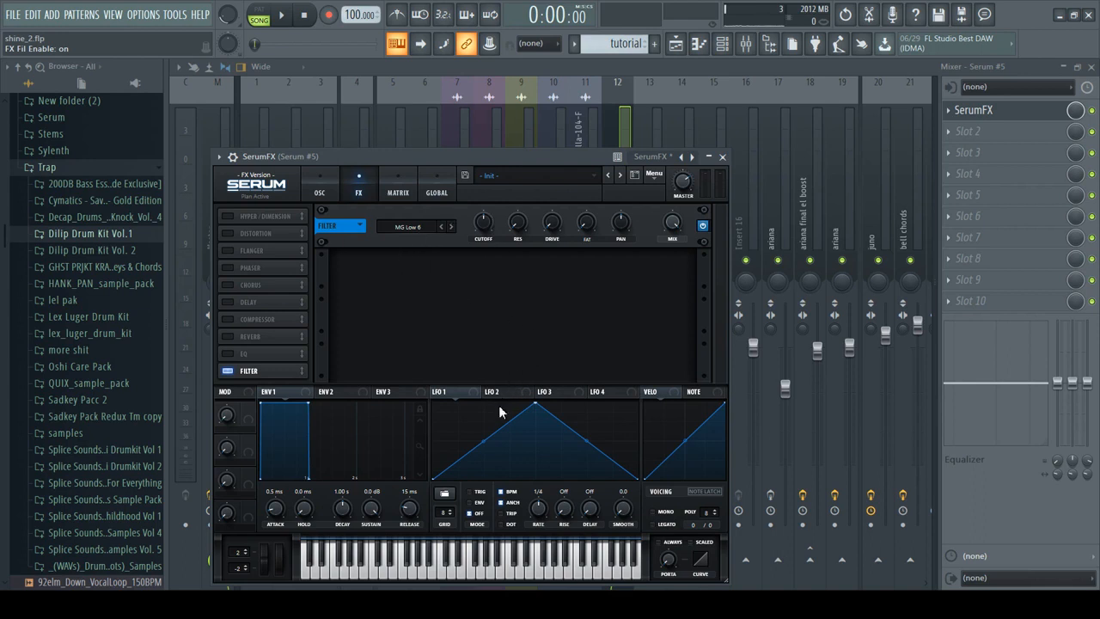
{"action": "left_click", "coordinate": [504, 433]}
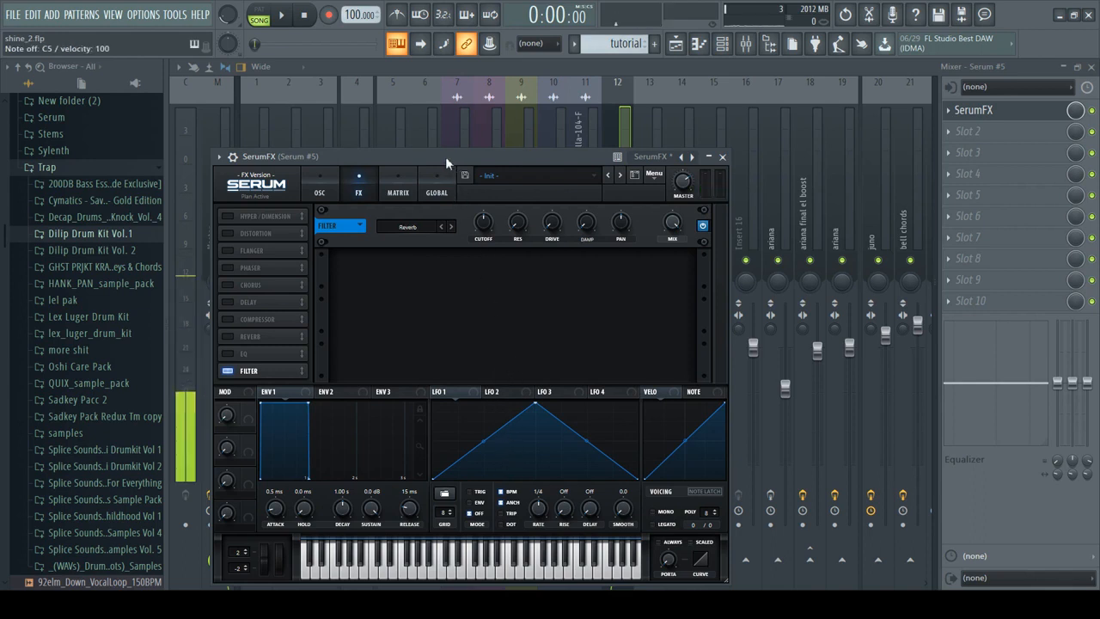
- Play repeated C5 test notes through the SerumFX reverb filter and close the plugin window
{"action": "left_click_drag", "start_coordinate": [481, 226], "coordinate": [458, 302]}
{"action": "key", "text": "z"}
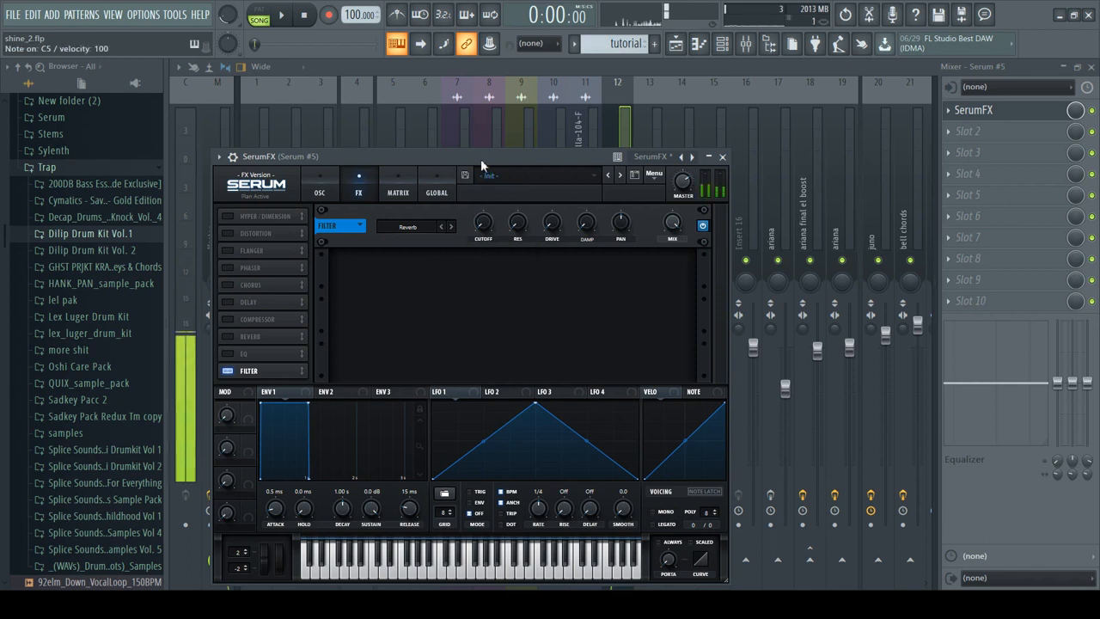
{"action": "key", "text": "z"}
{"action": "key", "text": "z"}
{"action": "key", "text": "z"}
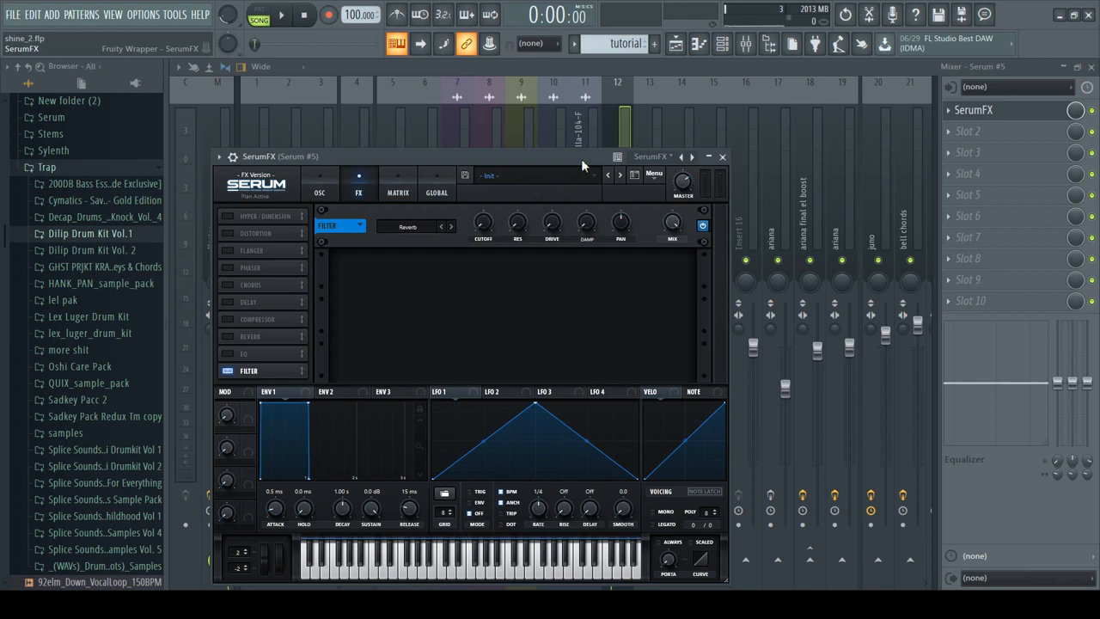
{"action": "left_click", "coordinate": [722, 158]}
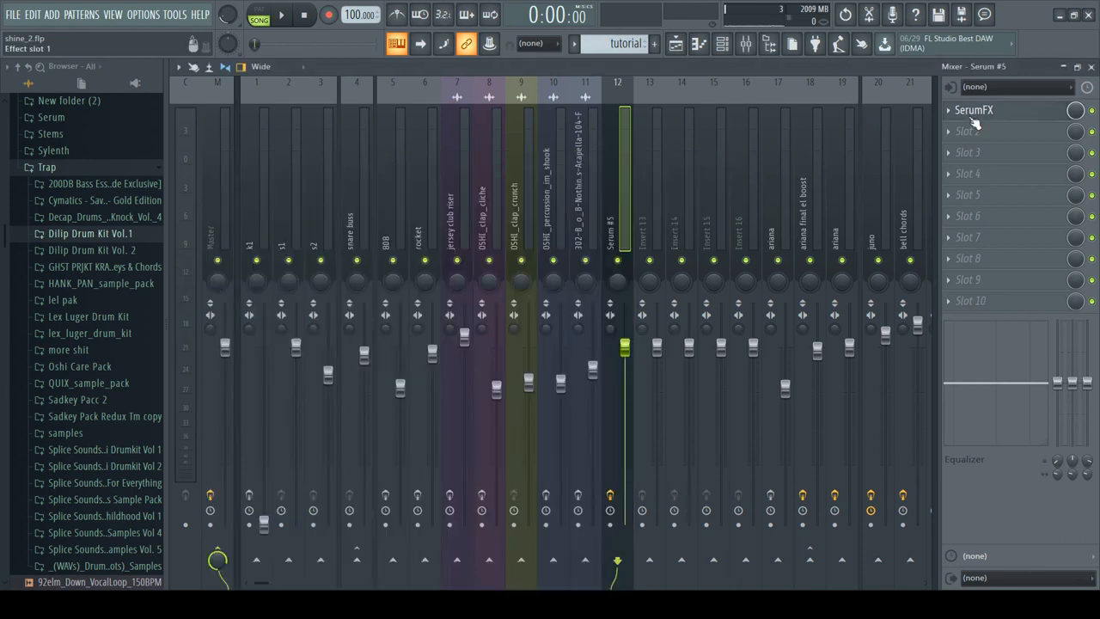
- Load ValhallaVintageVerb in slot 2 of the Serum #5 mixer track with the porter core sawverb preset, and play the clip through it
{"action": "left_click", "coordinate": [644, 327]}
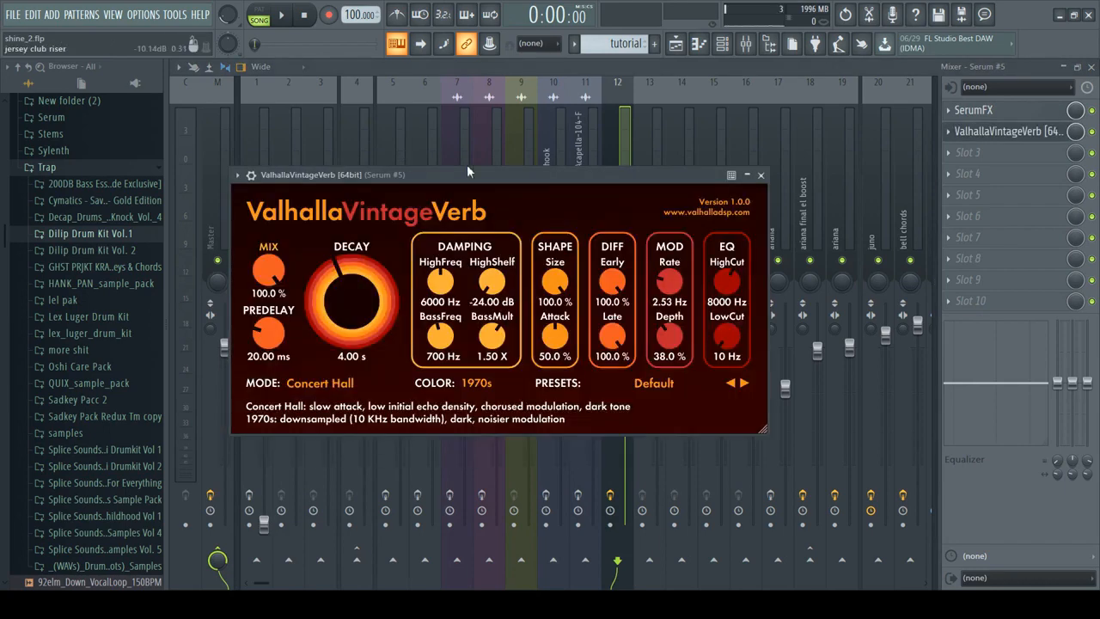
{"action": "left_click", "coordinate": [654, 218]}
{"action": "key", "text": "space"}
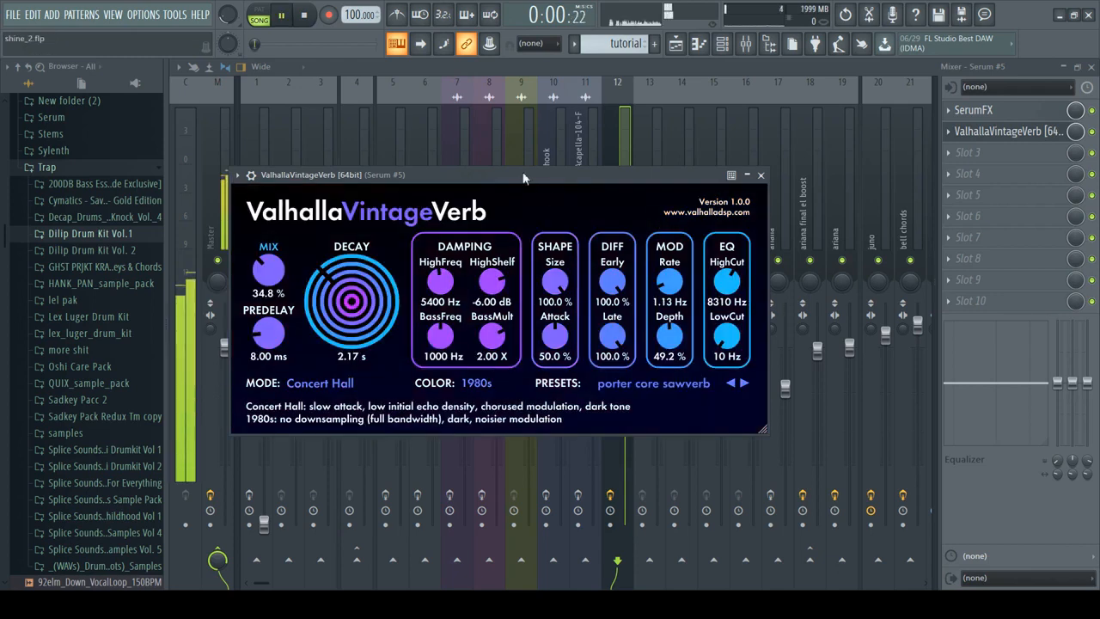
{"action": "key", "text": "space"}
{"action": "key", "text": "space"}
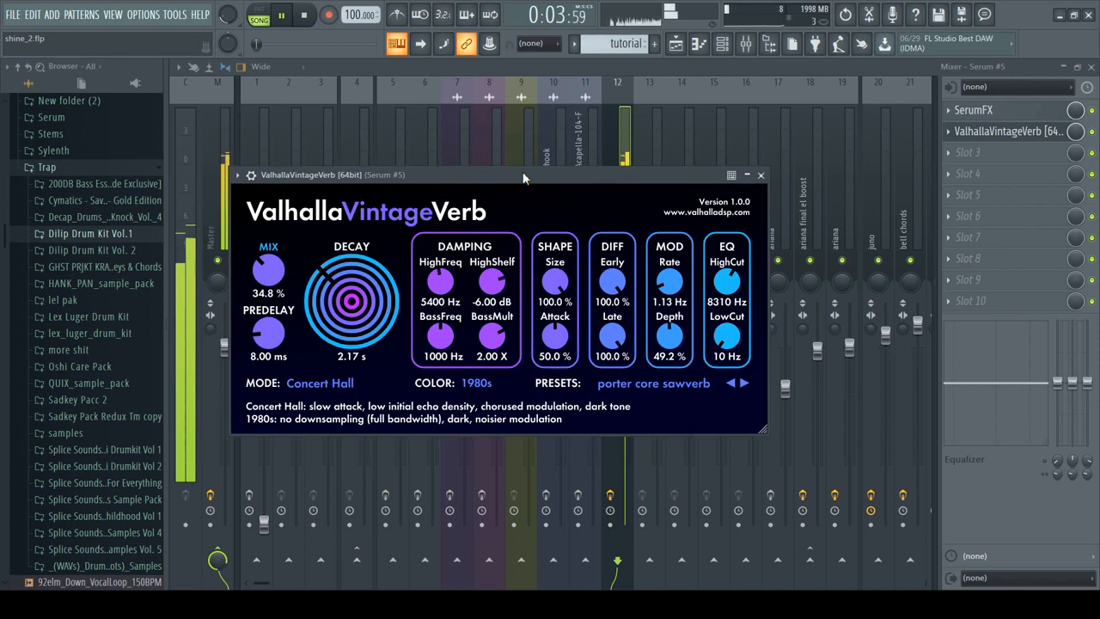
{"action": "key", "text": "space"}
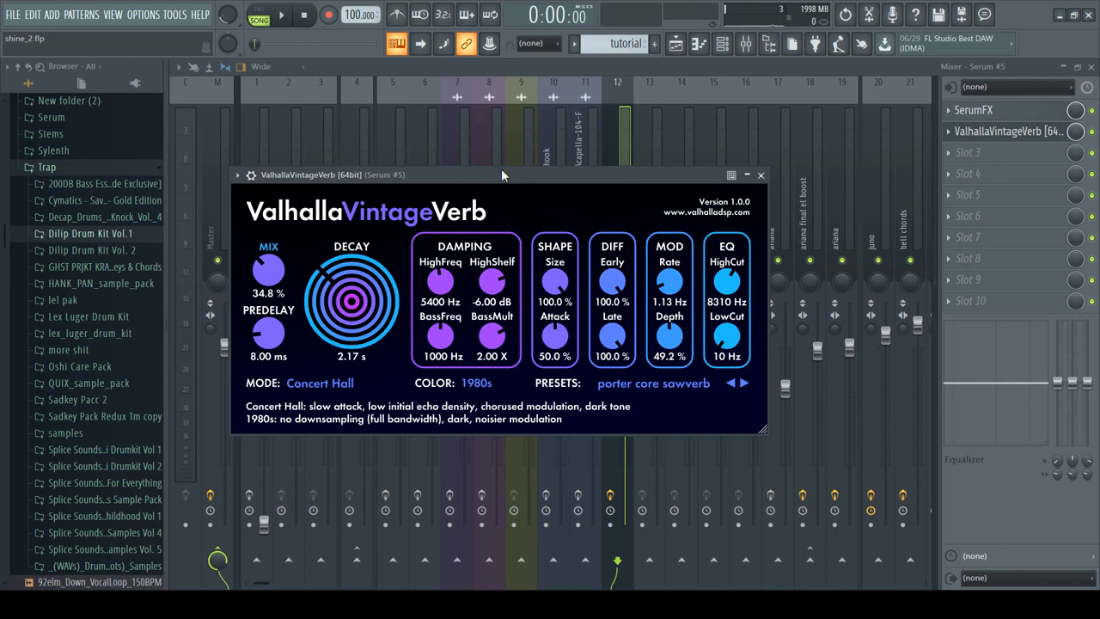
{"action": "left_click", "coordinate": [760, 175]}
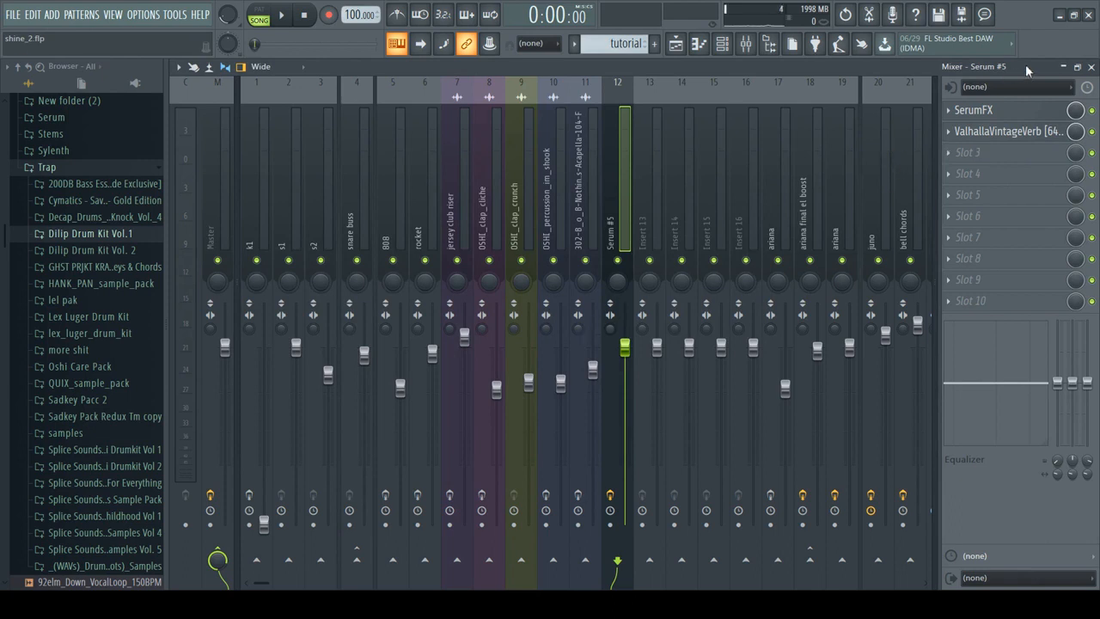
- Load FabFilter Pro-Q in slot 3 of the Serum #5 mixer track
{"action": "key", "text": "space"}
{"action": "key", "text": "space"}
{"action": "left_click", "coordinate": [604, 141]}
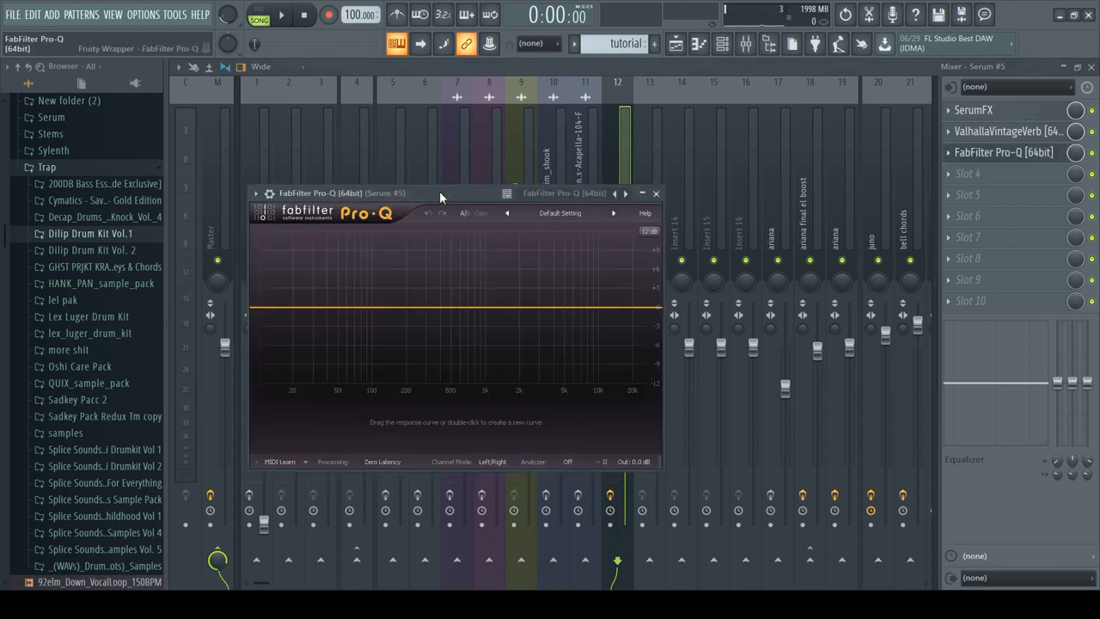
{"action": "left_click_drag", "start_coordinate": [440, 192], "coordinate": [502, 185]}
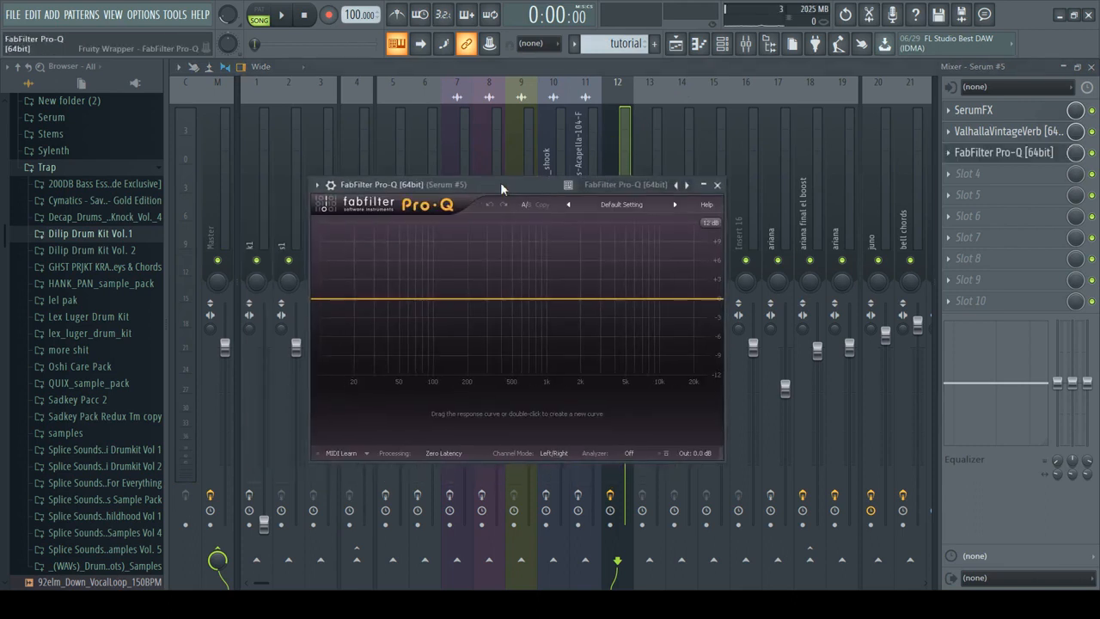
- Add a low-cut band in FabFilter Pro-Q and raise its frequency to about 8.1 kHz while the clip plays
{"action": "double_click", "coordinate": [321, 299]}
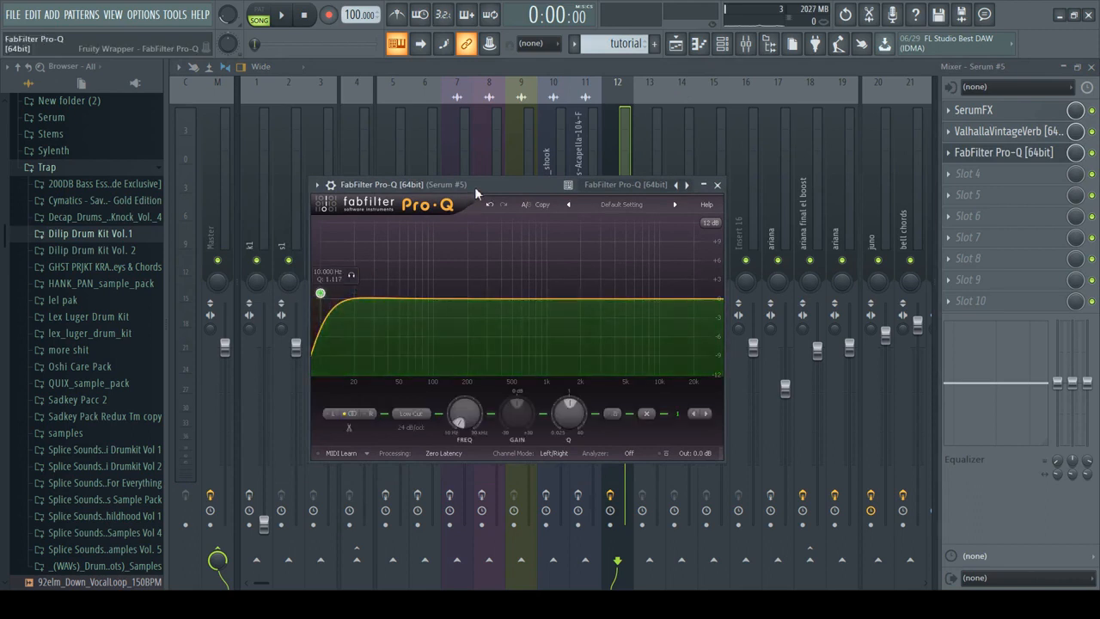
{"action": "key", "text": "space"}
{"action": "left_click_drag", "start_coordinate": [353, 275], "coordinate": [687, 290]}
{"action": "key", "text": "space"}
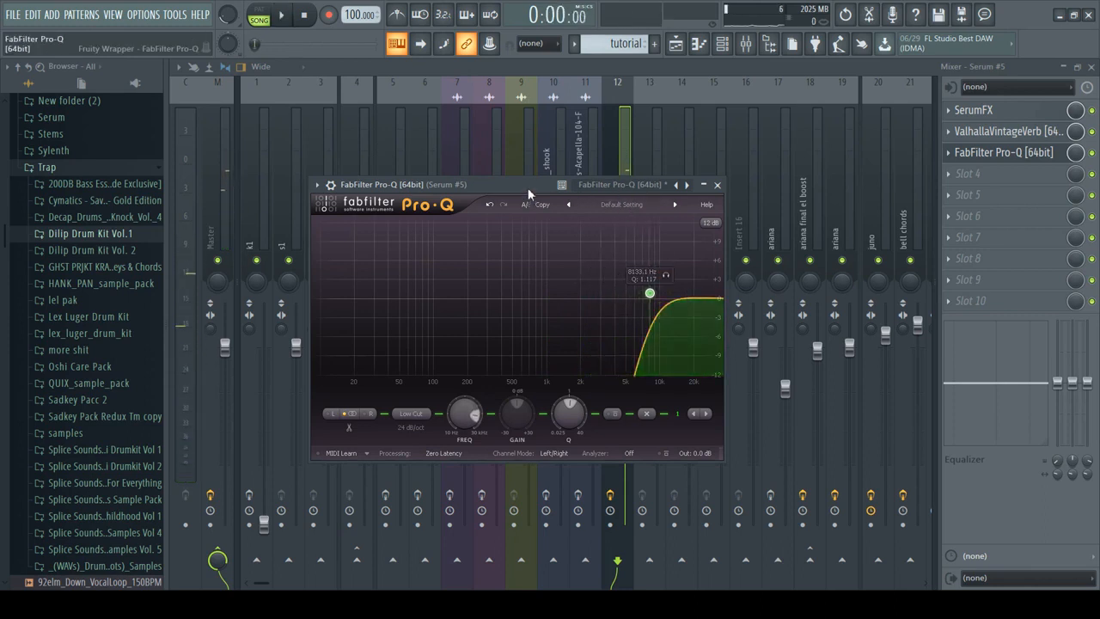
- Lower the Pro-Q low-cut frequency to about 5937 Hz during playback and replay the clip to check it
{"action": "key", "text": "space"}
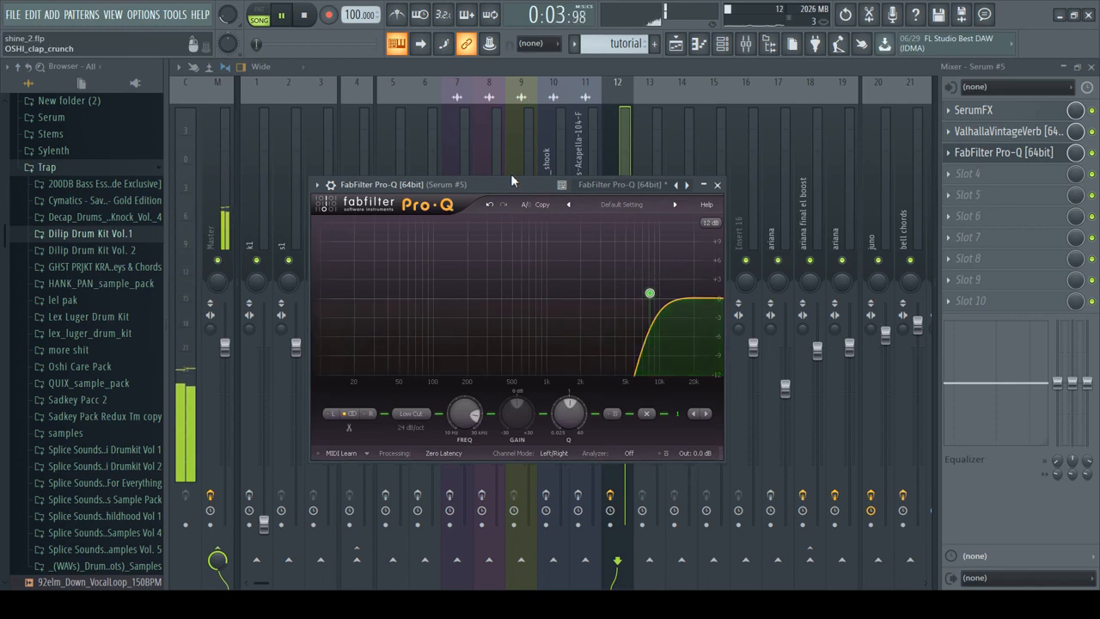
{"action": "mouse_move", "coordinate": [665, 276]}
{"action": "left_click_drag", "start_coordinate": [667, 277], "coordinate": [618, 278]}
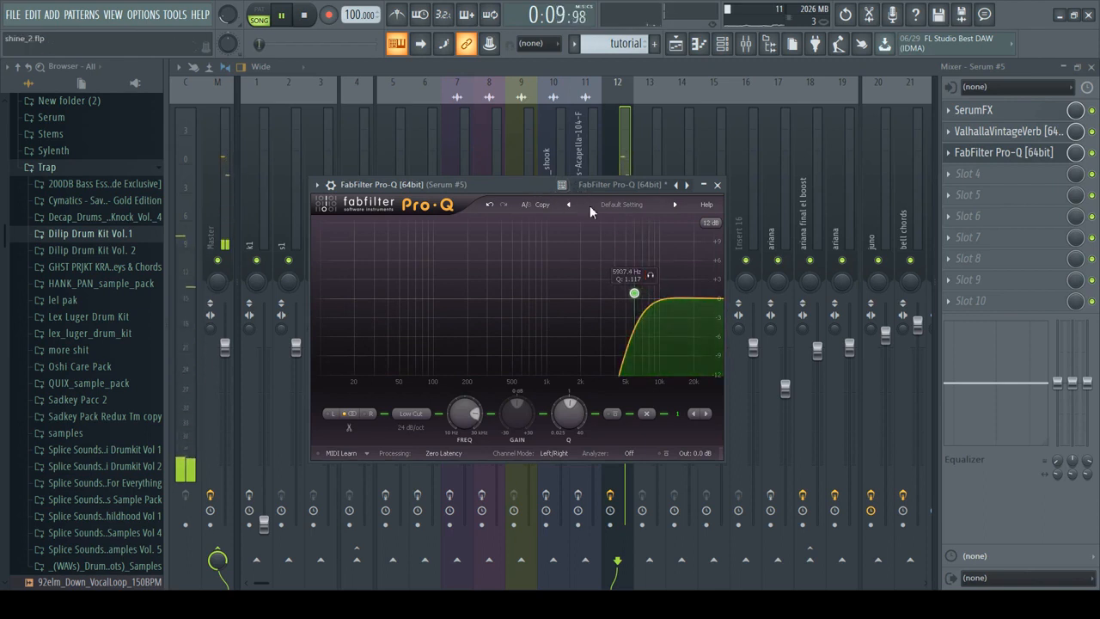
{"action": "key", "text": "space"}
{"action": "key", "text": "space"}
{"action": "key", "text": "space"}
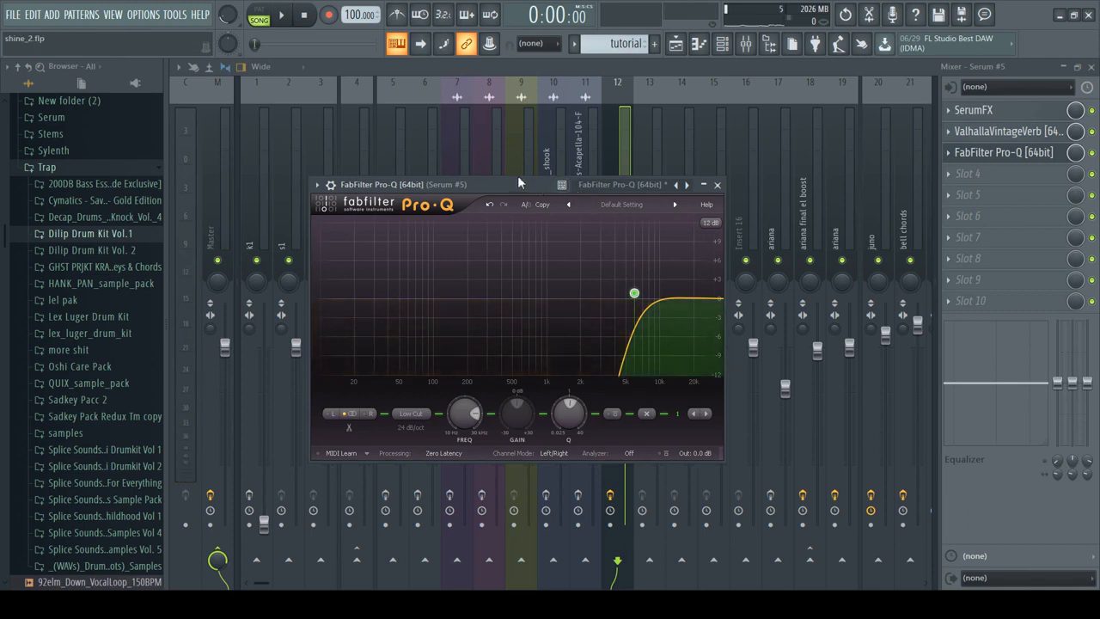
- Solo Track 1 in the playlist and play the deon-custom-x-krne-royal audio clip as a reference
{"action": "left_click", "coordinate": [1090, 66]}
{"action": "left_click", "coordinate": [464, 73]}
{"action": "left_click_drag", "start_coordinate": [513, 84], "coordinate": [1026, 162]}
{"action": "scroll", "coordinate": [954, 261], "scroll_direction": "up", "scroll_amount": 10}
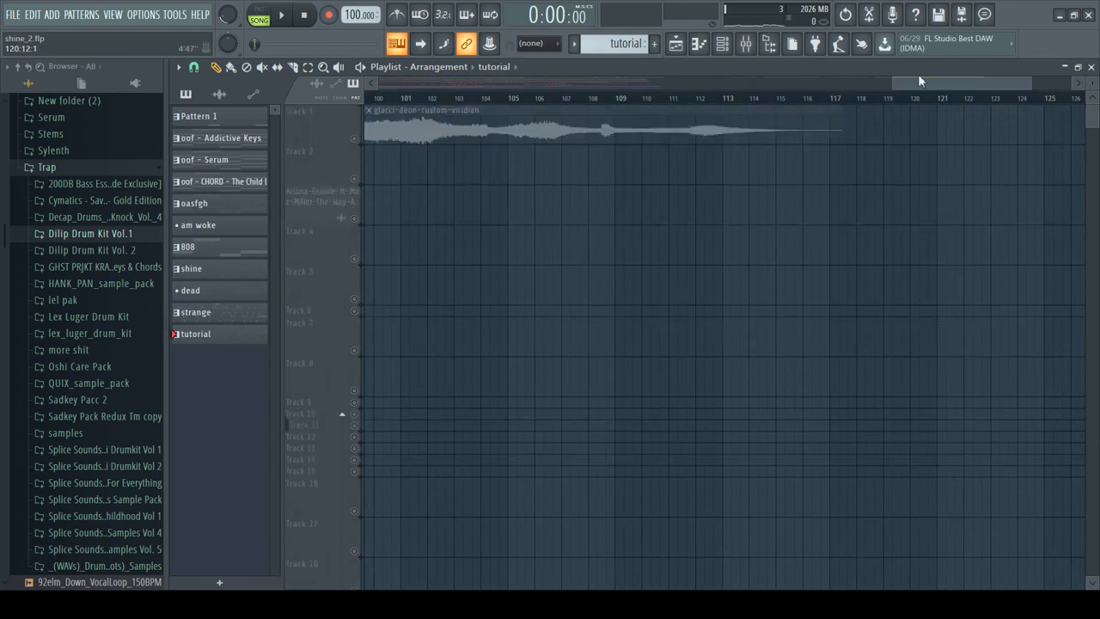
{"action": "left_click", "coordinate": [354, 138]}
{"action": "left_click_drag", "start_coordinate": [901, 83], "coordinate": [767, 97]}
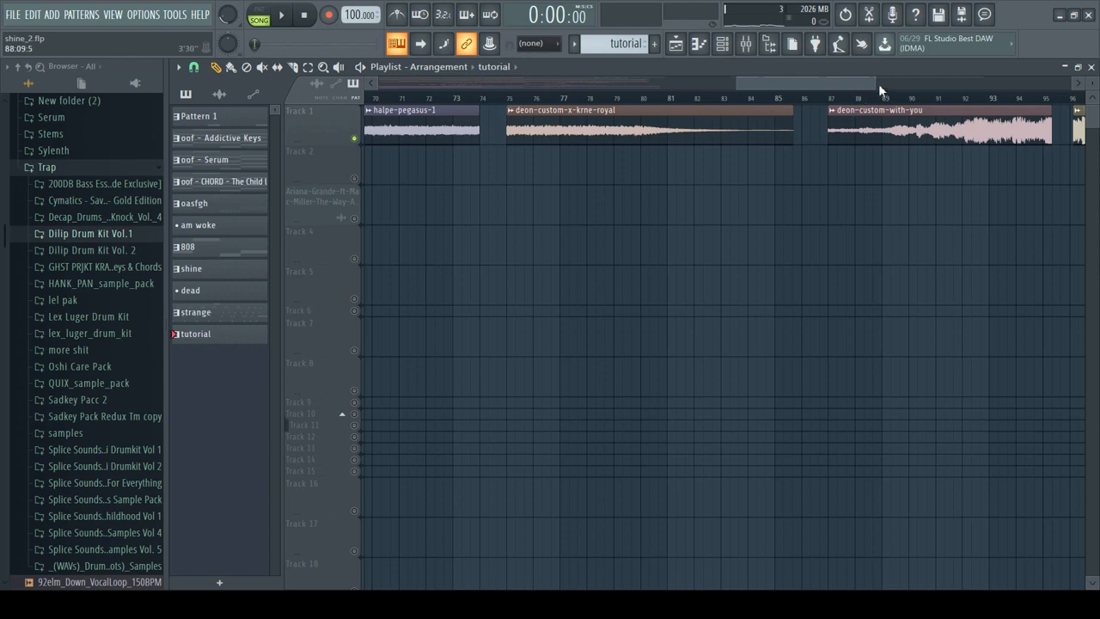
{"action": "left_click_drag", "start_coordinate": [875, 84], "coordinate": [921, 84]}
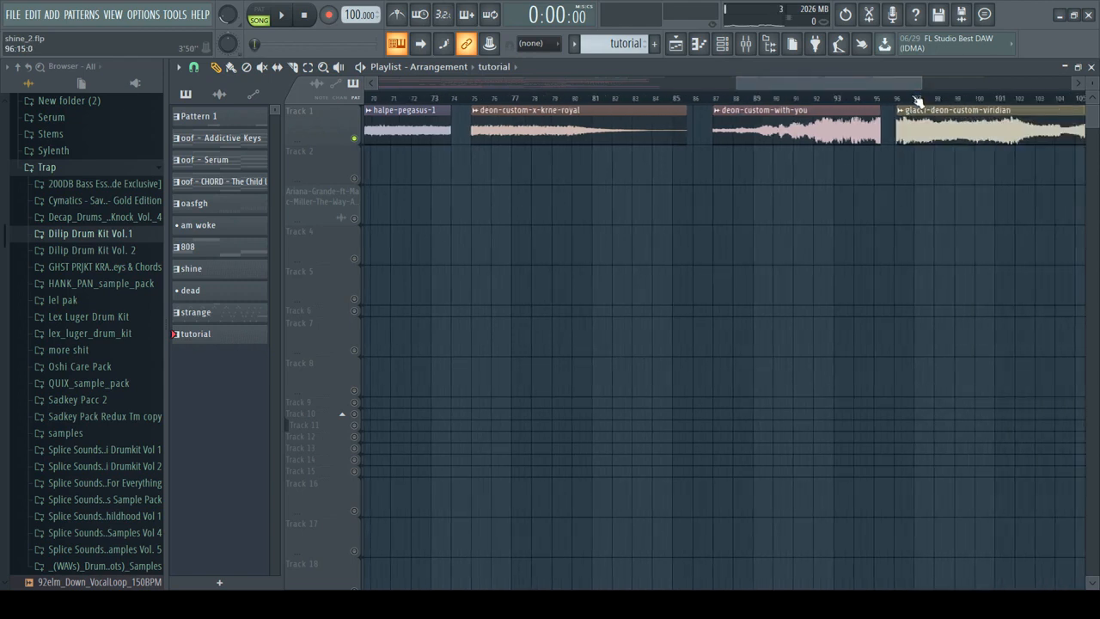
{"action": "left_click", "coordinate": [475, 98]}
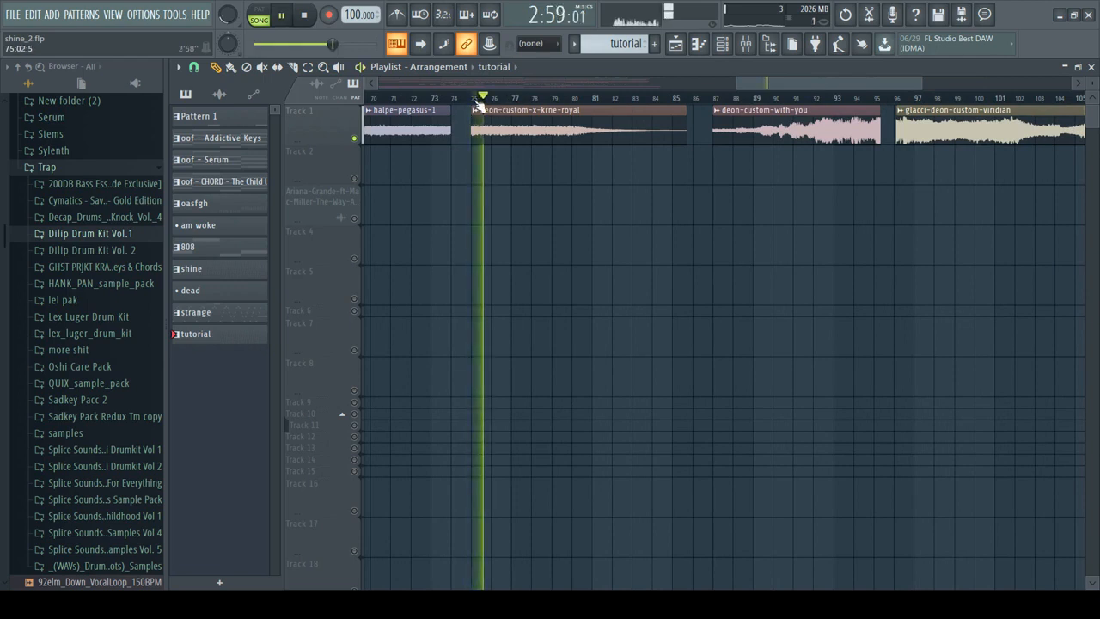
{"action": "key", "text": "space"}
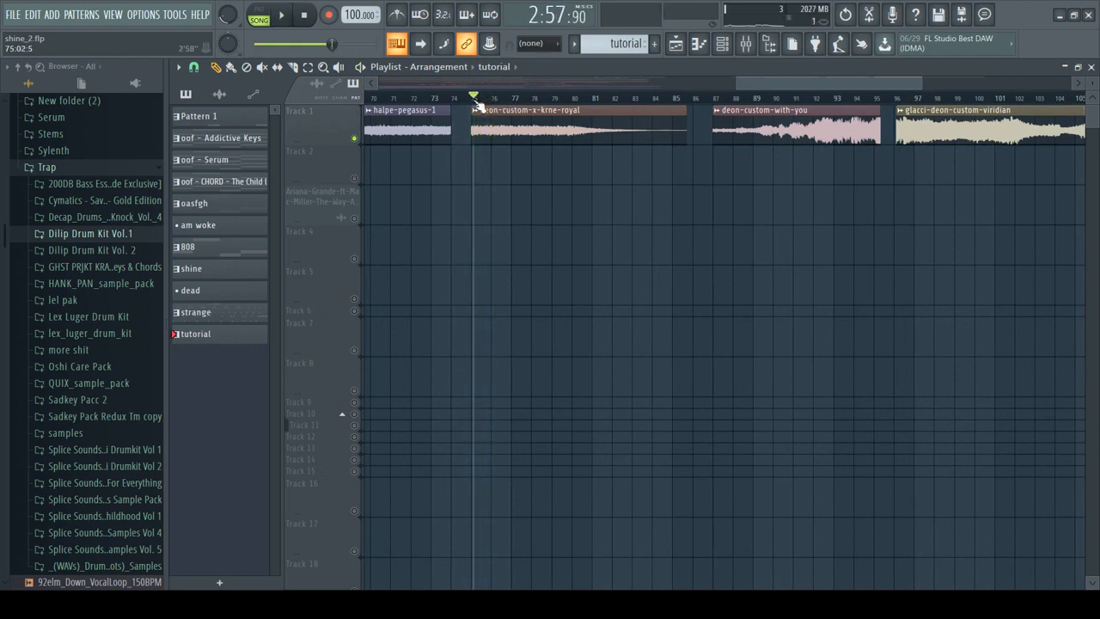
- Solo Track 21 containing the tutorial clip and play the playlist from the beginning
{"action": "left_click_drag", "start_coordinate": [740, 84], "coordinate": [421, 83]}
{"action": "scroll", "coordinate": [469, 286], "scroll_direction": "down", "scroll_amount": 5}
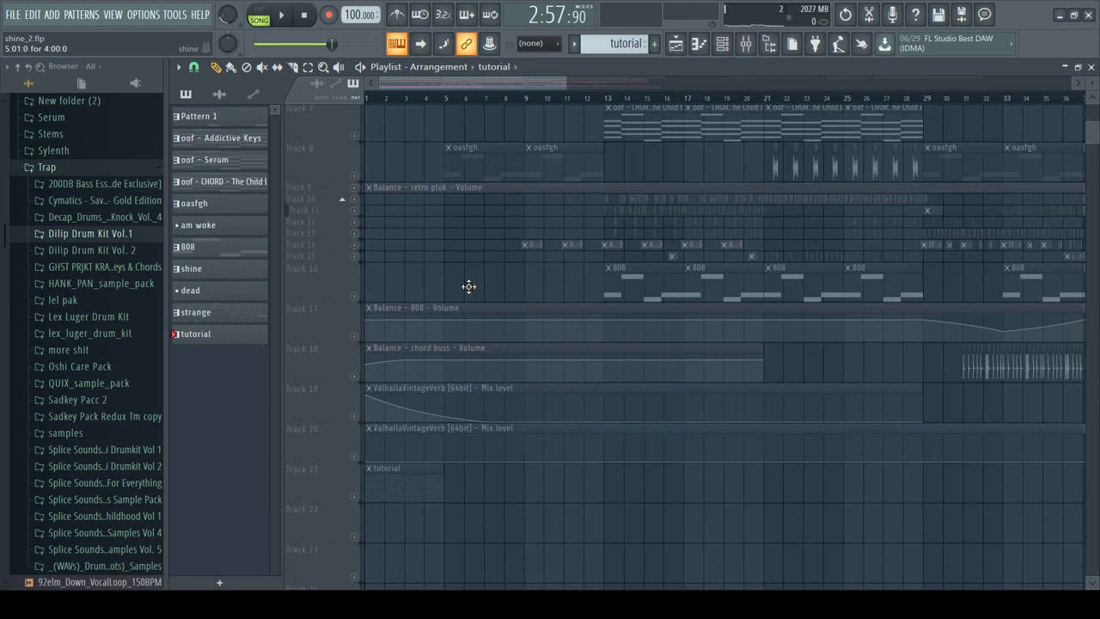
{"action": "left_click", "coordinate": [354, 497]}
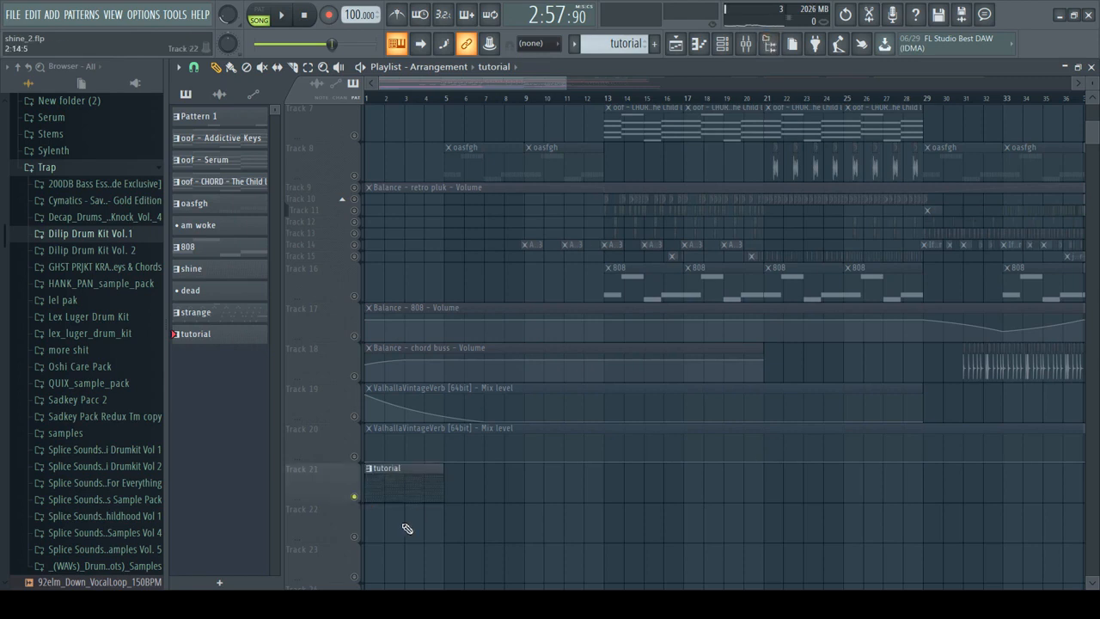
{"action": "left_click", "coordinate": [751, 53]}
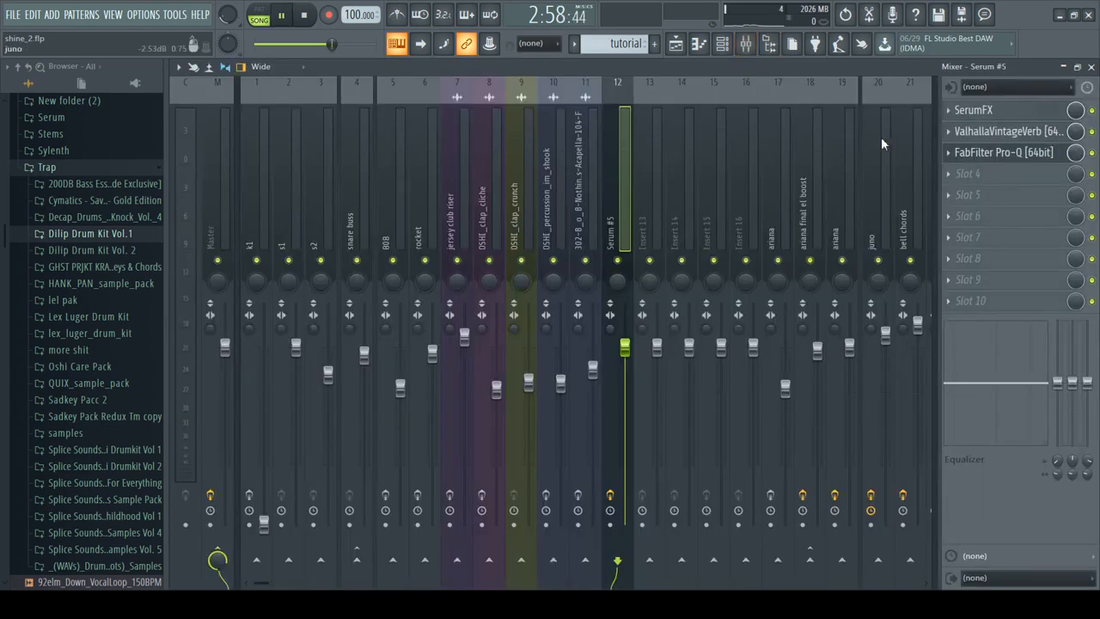
{"action": "left_click", "coordinate": [1091, 66]}
{"action": "left_click", "coordinate": [307, 14]}
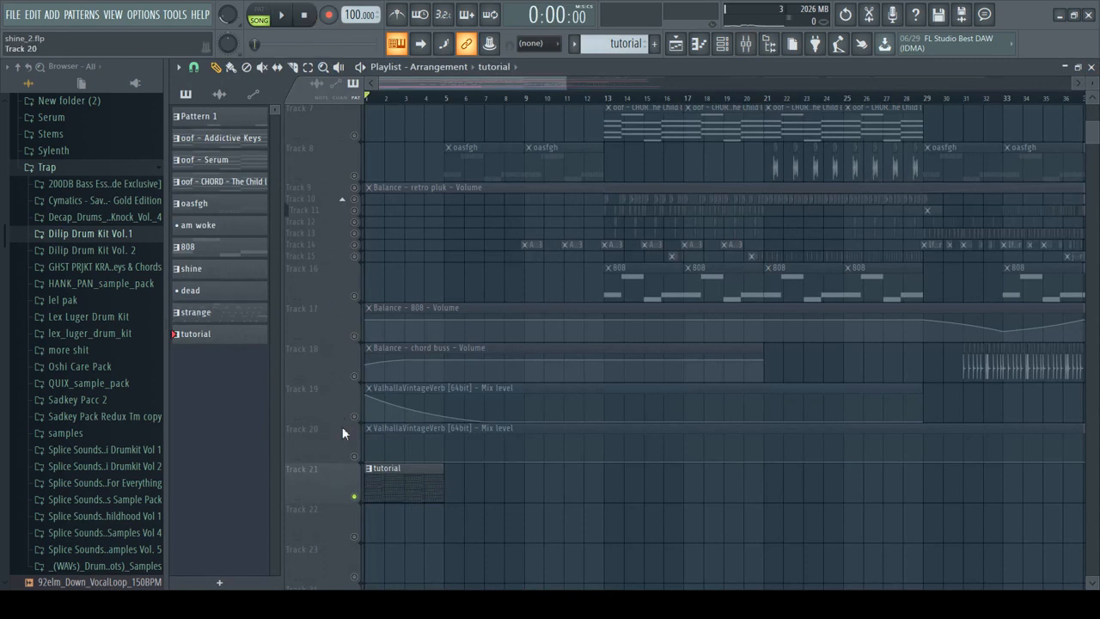
{"action": "key", "text": "space"}
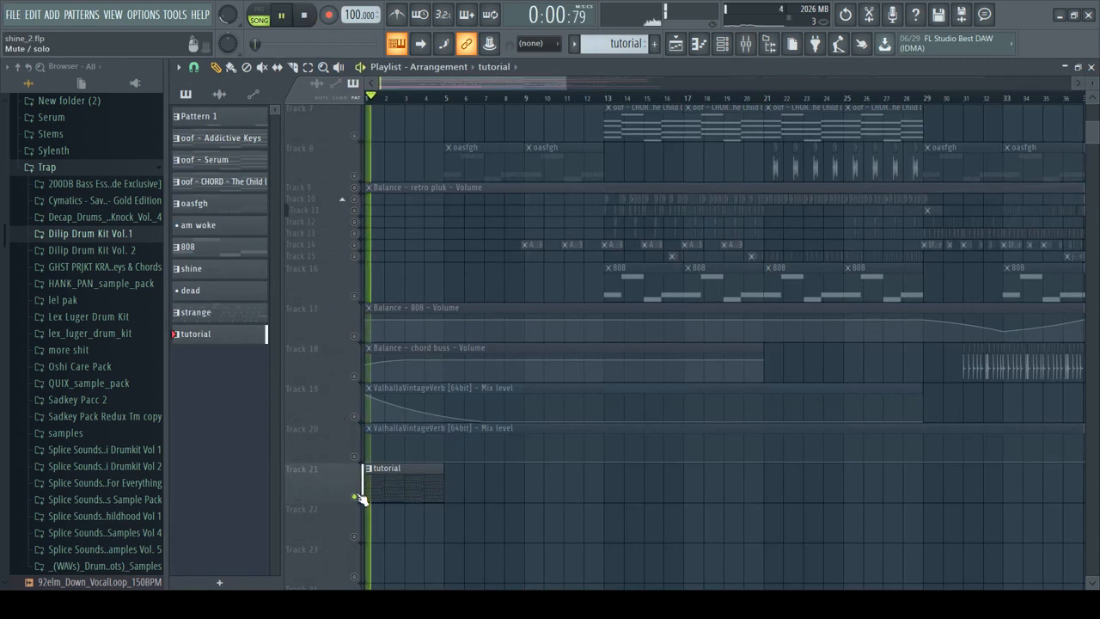
- Stop playback and load FabFilter Pro-L in slot 4 of the Serum #5 mixer track
{"action": "left_click", "coordinate": [754, 50]}
{"action": "left_click", "coordinate": [753, 80]}
{"action": "key", "text": "space"}
{"action": "left_click", "coordinate": [611, 185]}
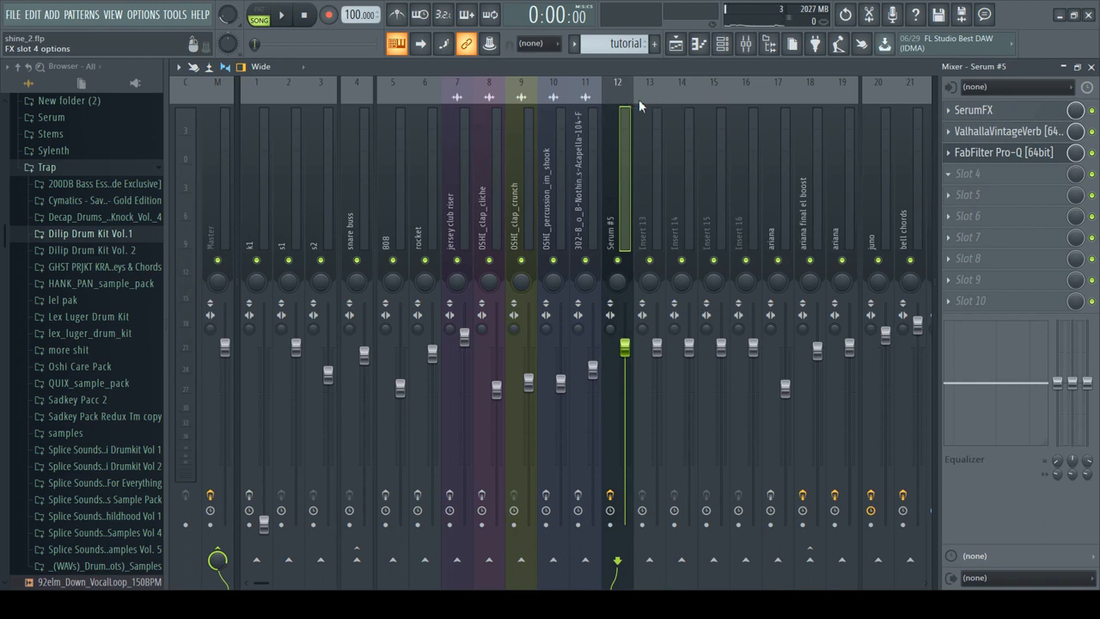
{"action": "left_click", "coordinate": [598, 111]}
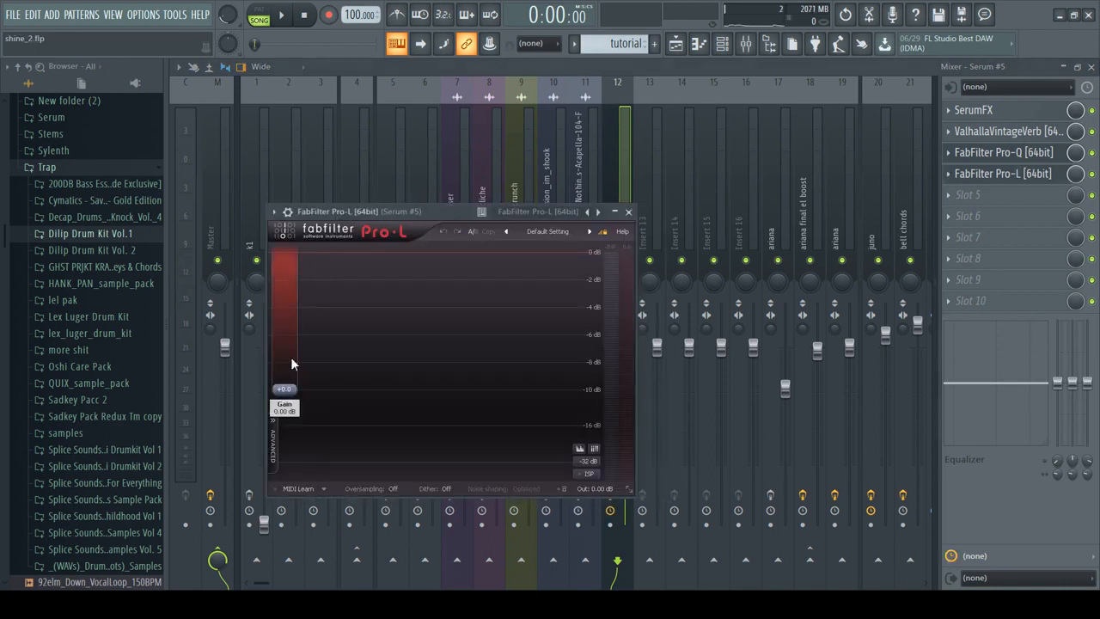
- Raise the Pro-L gain to about +16.3 dB, check it in playback, and close the open plugin windows
{"action": "left_click_drag", "start_coordinate": [285, 388], "coordinate": [277, 319]}
{"action": "key", "text": "space"}
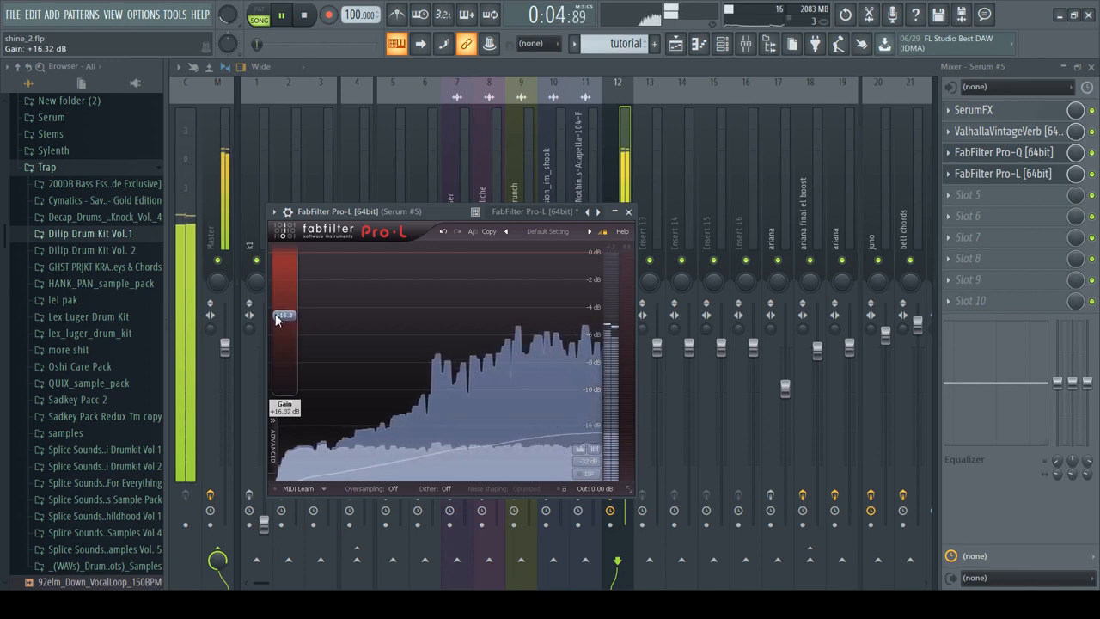
{"action": "key", "text": "space"}
{"action": "left_click", "coordinate": [631, 213]}
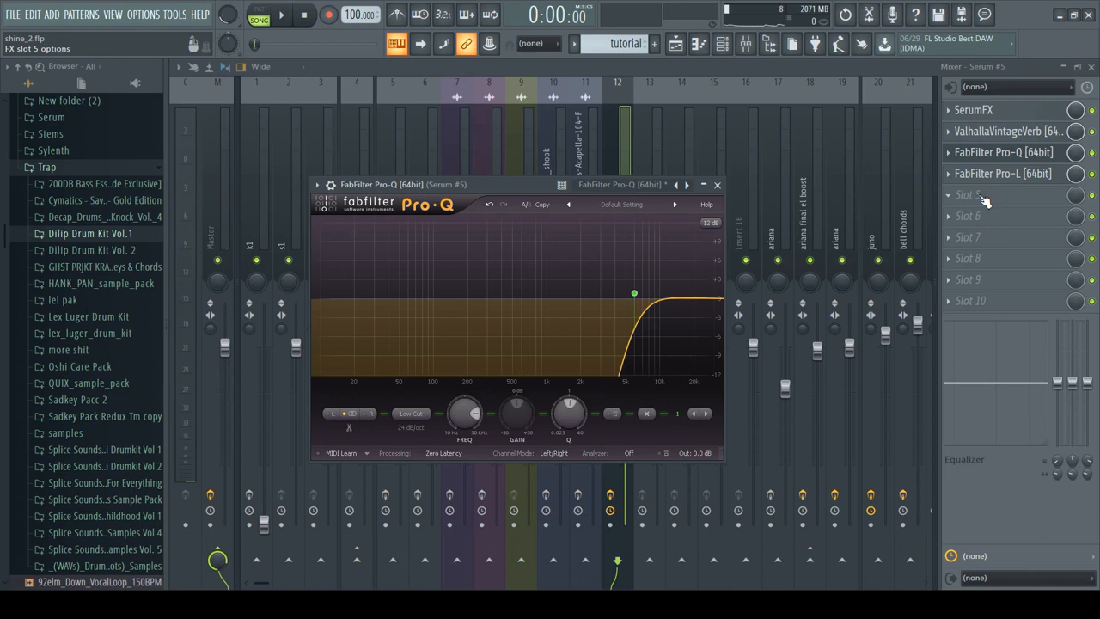
{"action": "key", "text": "Escape"}
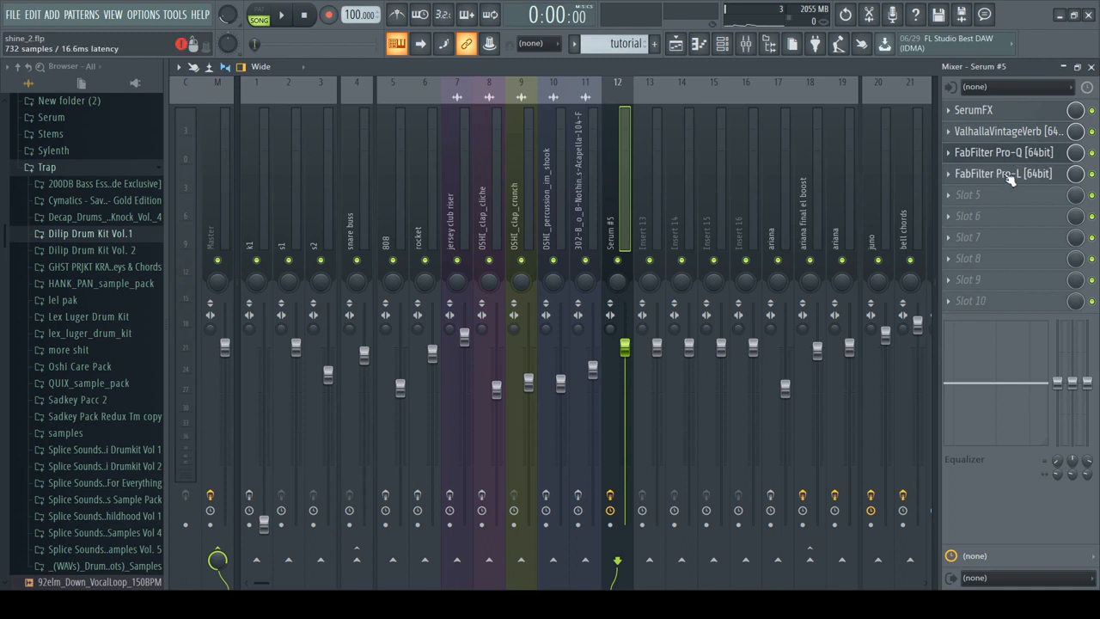
- Load ValhallaVintageVerb in slot 5 of Serum #5 with the porter core sawverb preset, and play the clip through it
{"action": "key", "text": "space"}
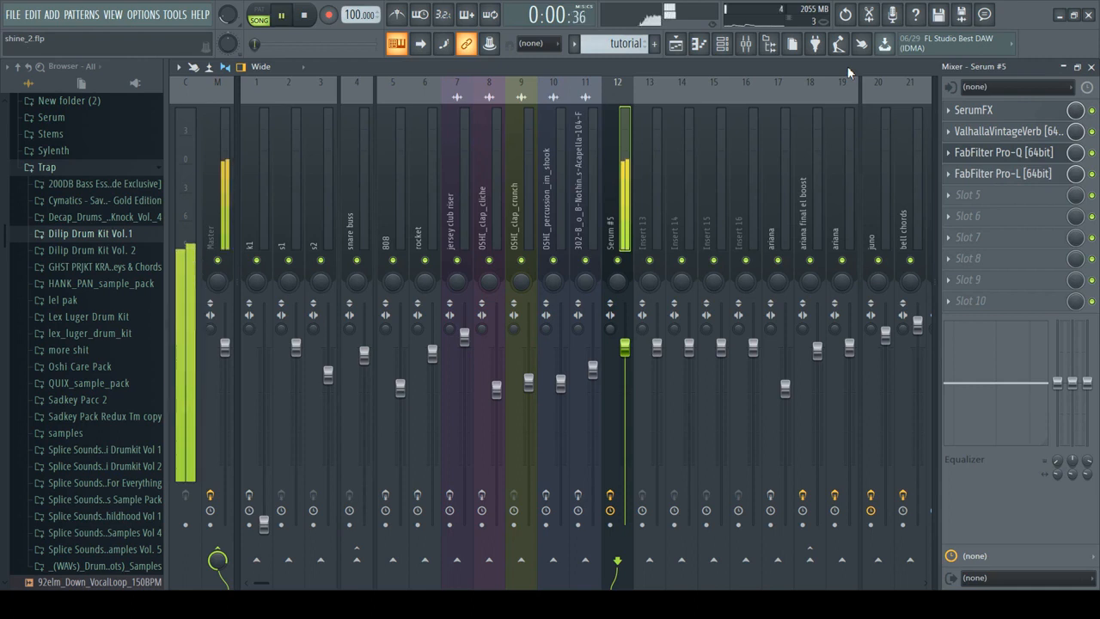
{"action": "key", "text": "space"}
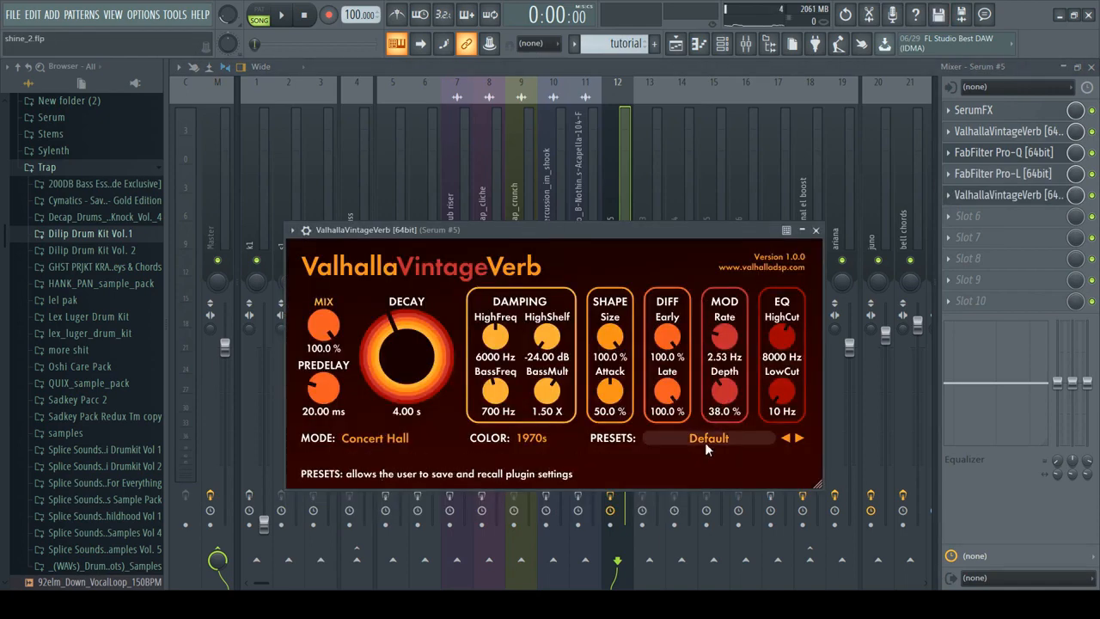
{"action": "left_click", "coordinate": [719, 267]}
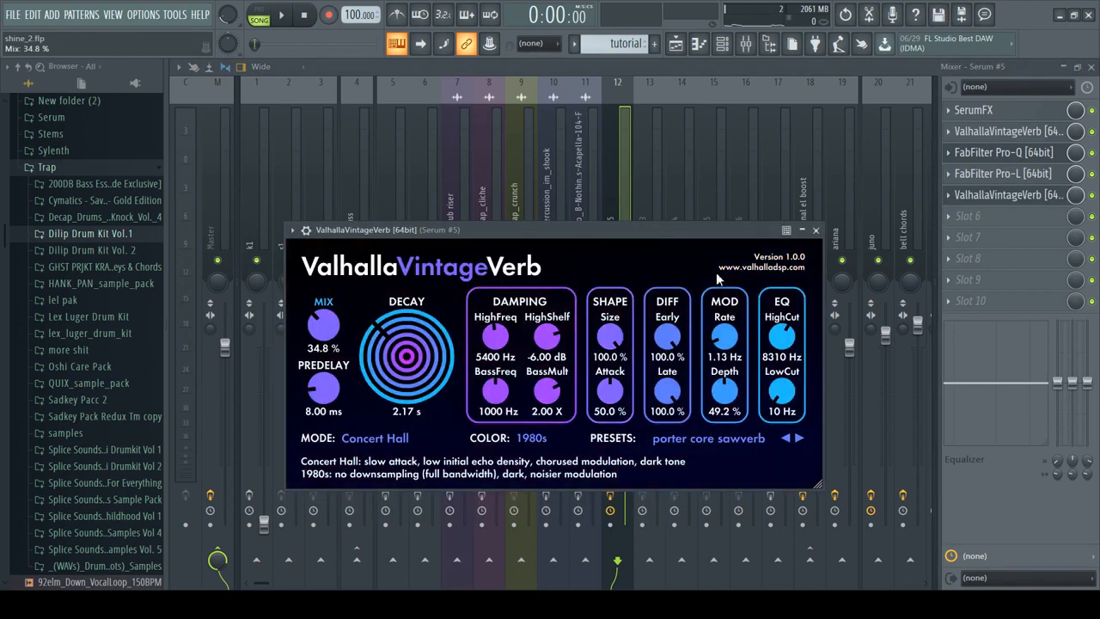
{"action": "key", "text": "space"}
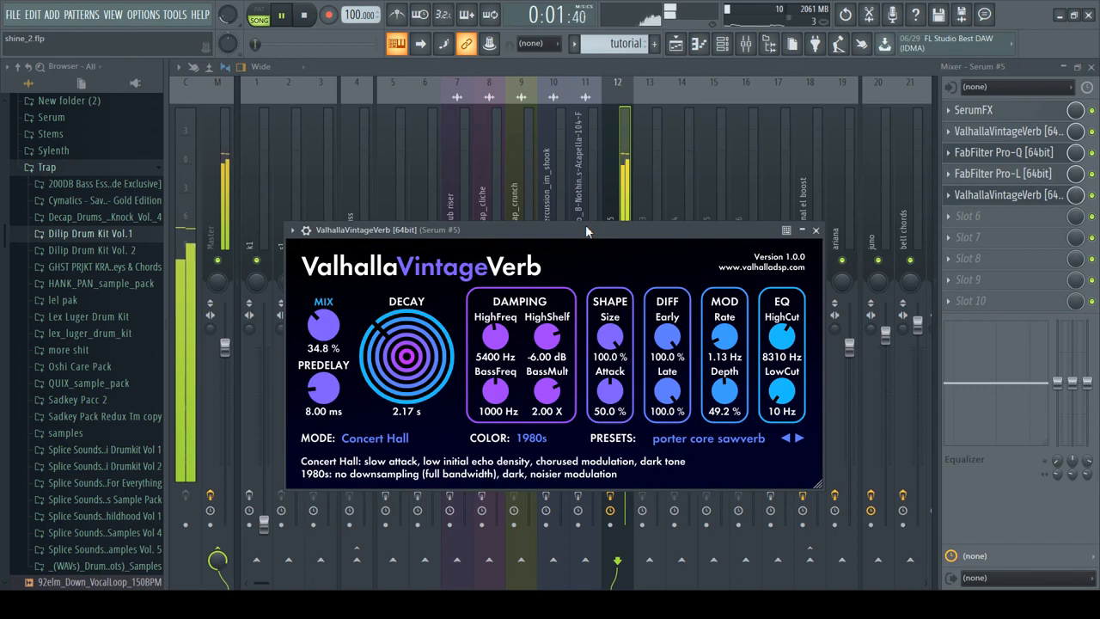
{"action": "key", "text": "space"}
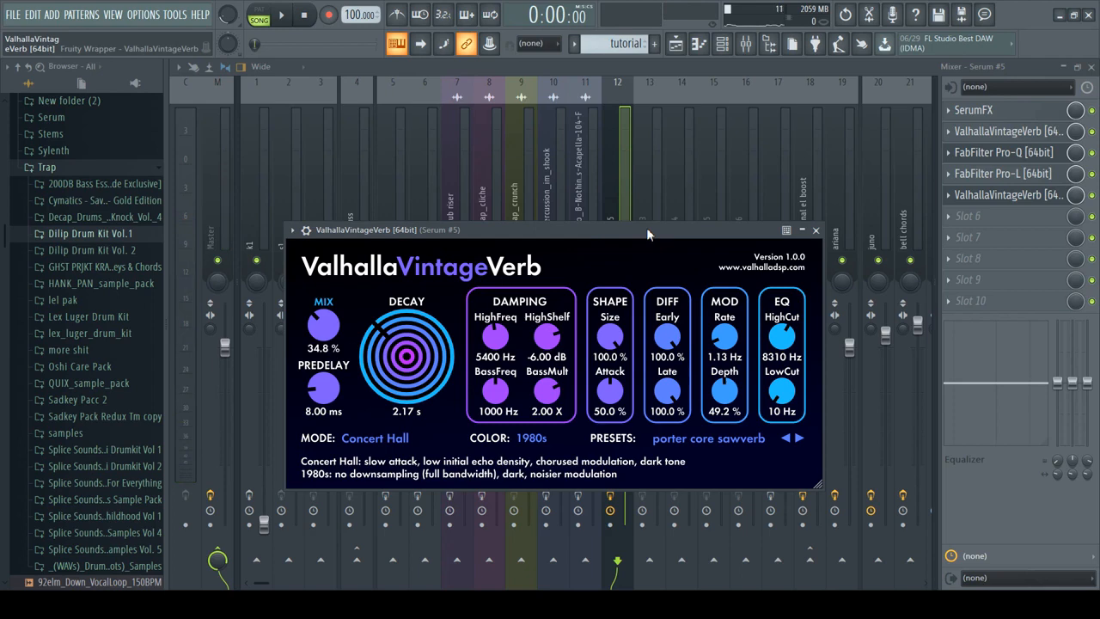
- Raise the slot 5 reverb's mix to 100% during playback, then close the plugin and disable its slot
{"action": "key", "text": "space"}
{"action": "left_click_drag", "start_coordinate": [330, 333], "coordinate": [340, 270]}
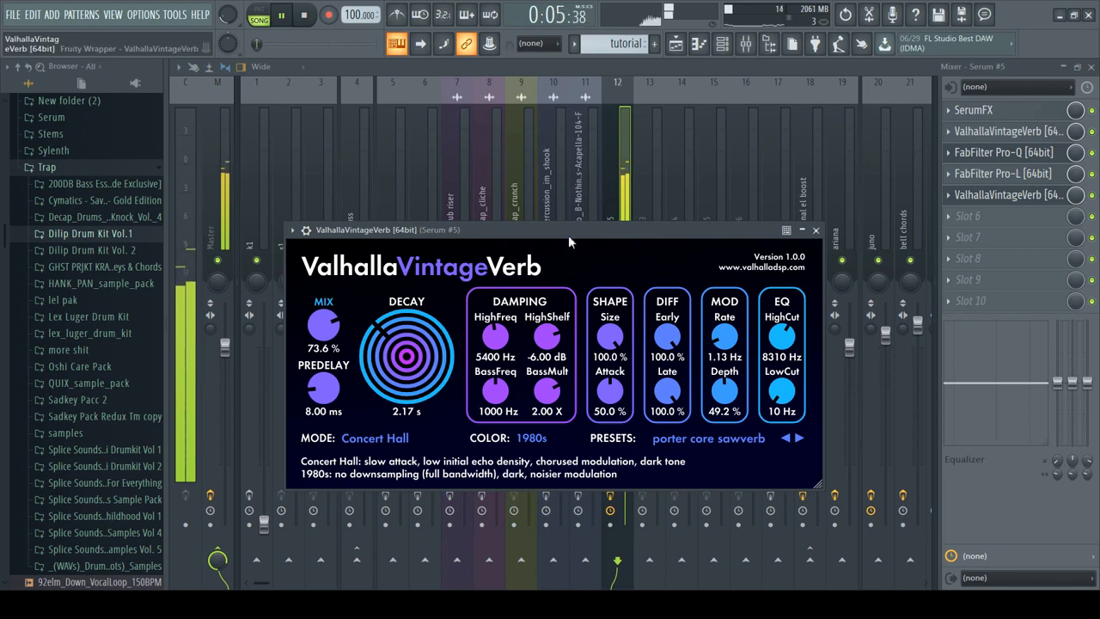
{"action": "left_click_drag", "start_coordinate": [331, 316], "coordinate": [332, 274]}
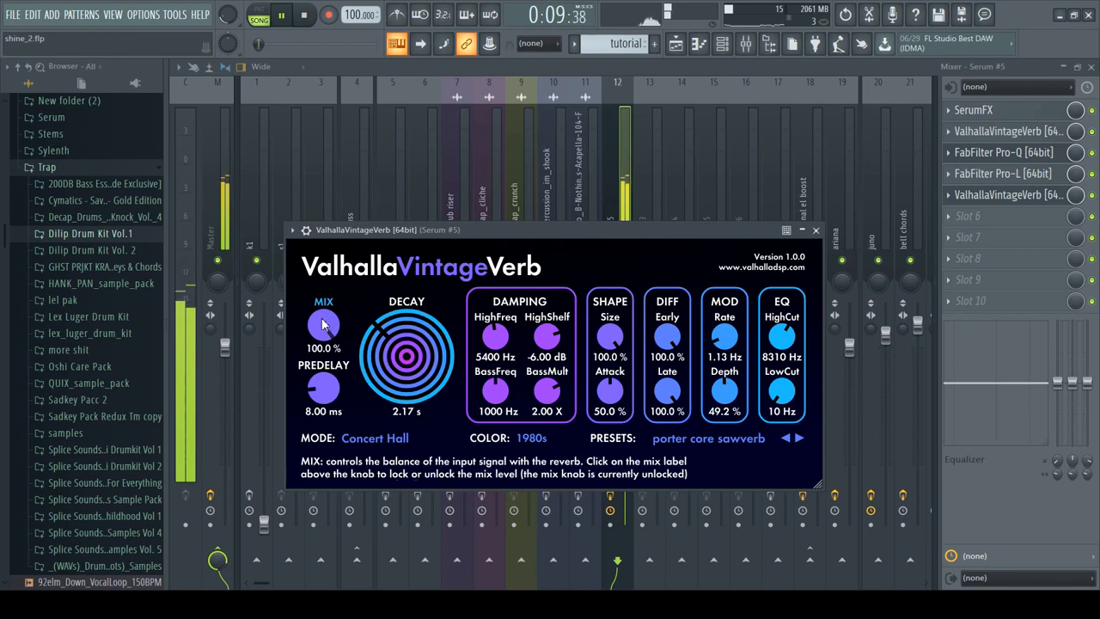
{"action": "key", "text": "space"}
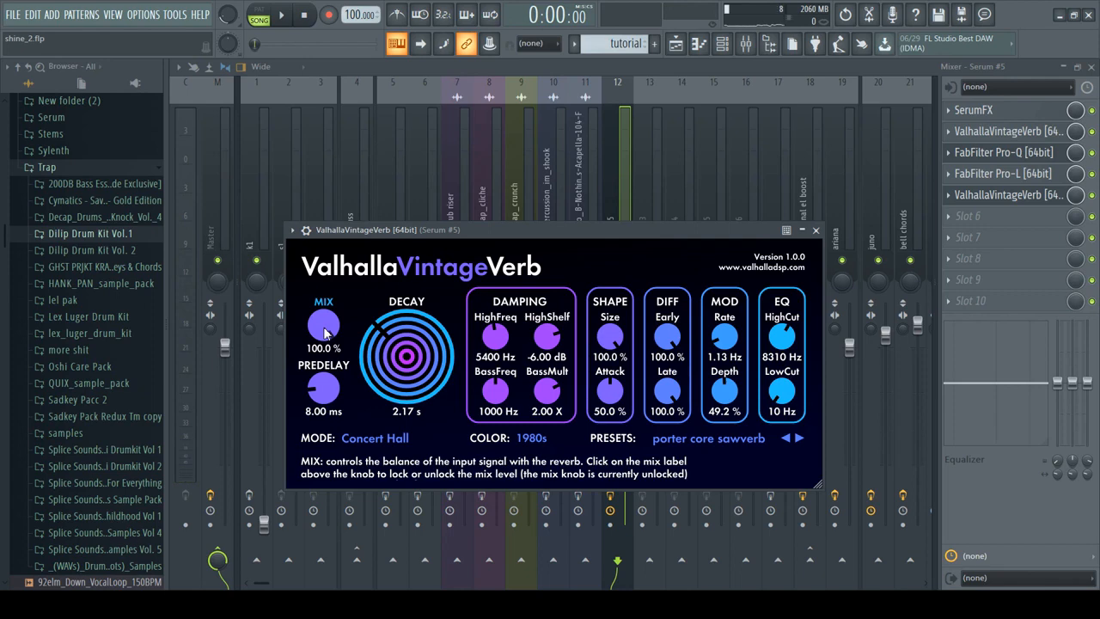
{"action": "left_click", "coordinate": [815, 231]}
{"action": "left_click", "coordinate": [1091, 195]}
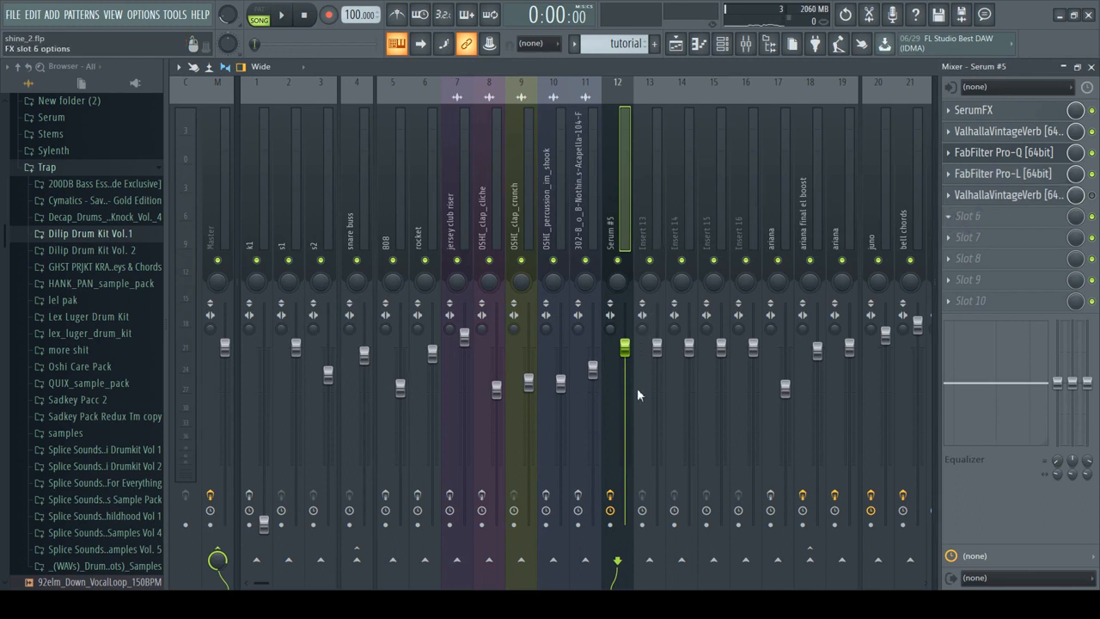
- Load Fruity Delay 2 in slot 6, set its feedback mode to ping pong, and play the clip through it
{"action": "left_click", "coordinate": [616, 439]}
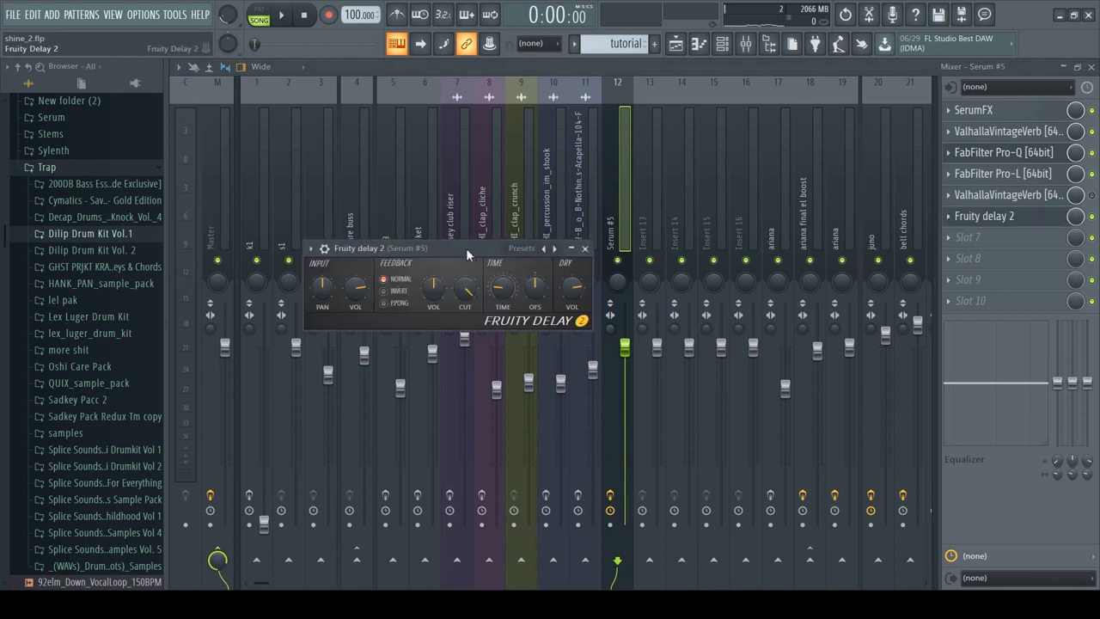
{"action": "key", "text": "space"}
{"action": "key", "text": "space"}
{"action": "left_click", "coordinate": [383, 304]}
{"action": "key", "text": "space"}
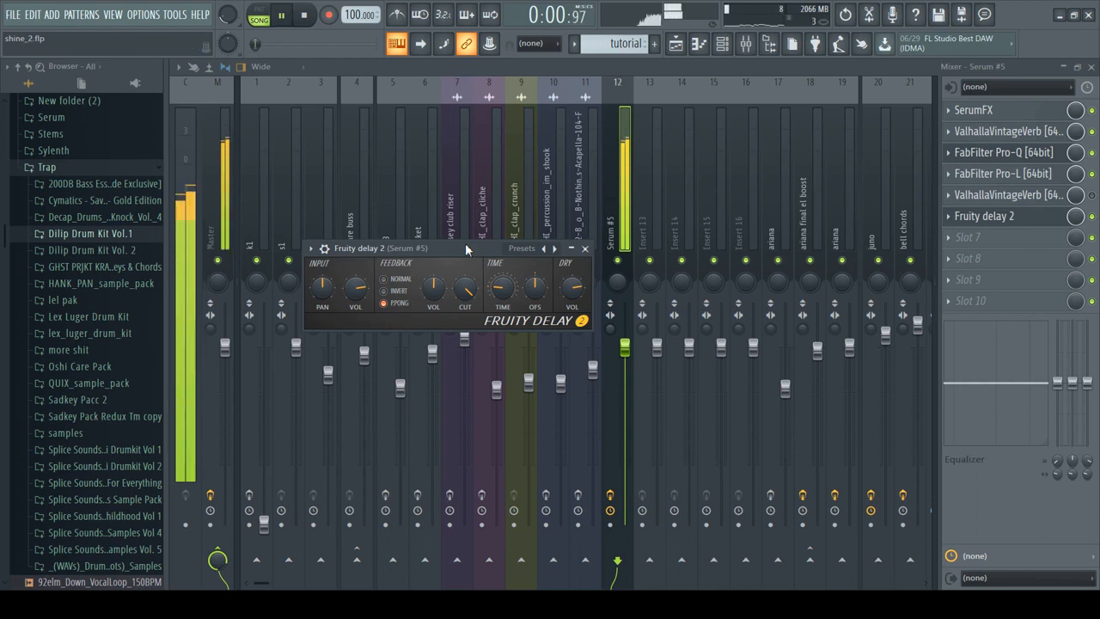
{"action": "key", "text": "space"}
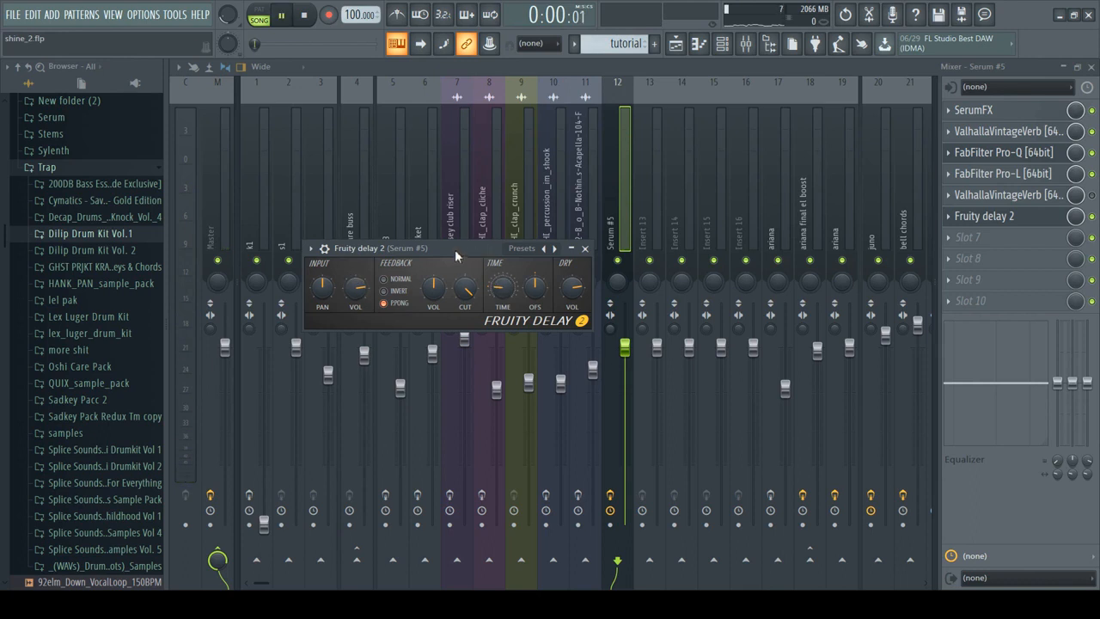
{"action": "key", "text": "space"}
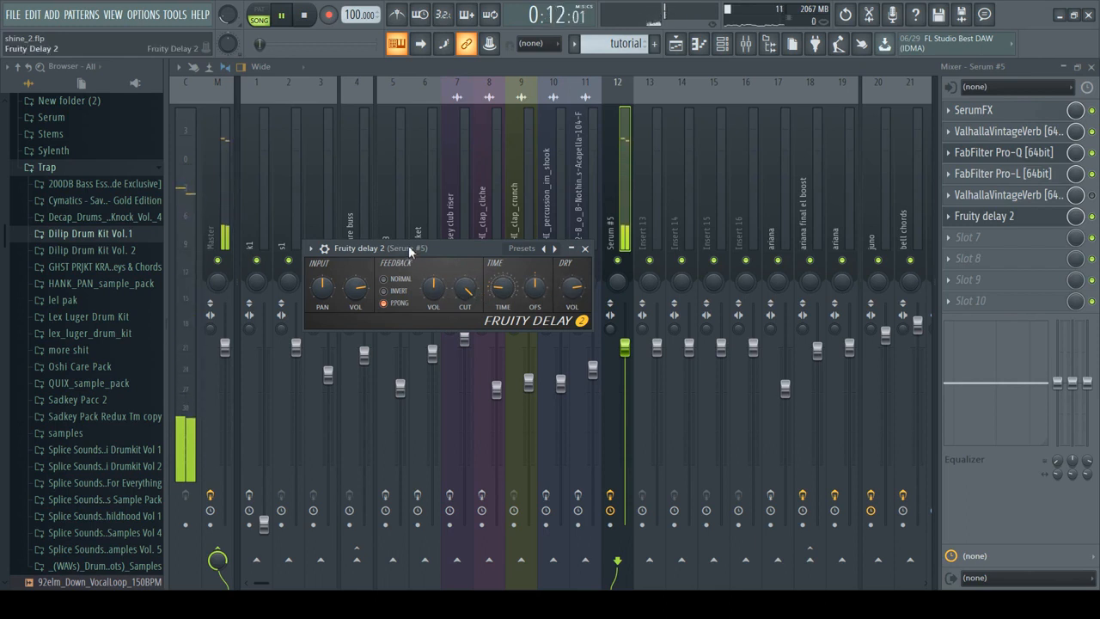
- Load another ValhallaVintageVerb in slot 7 of the Serum #5 mixer track and reposition its window
{"action": "left_click", "coordinate": [971, 242]}
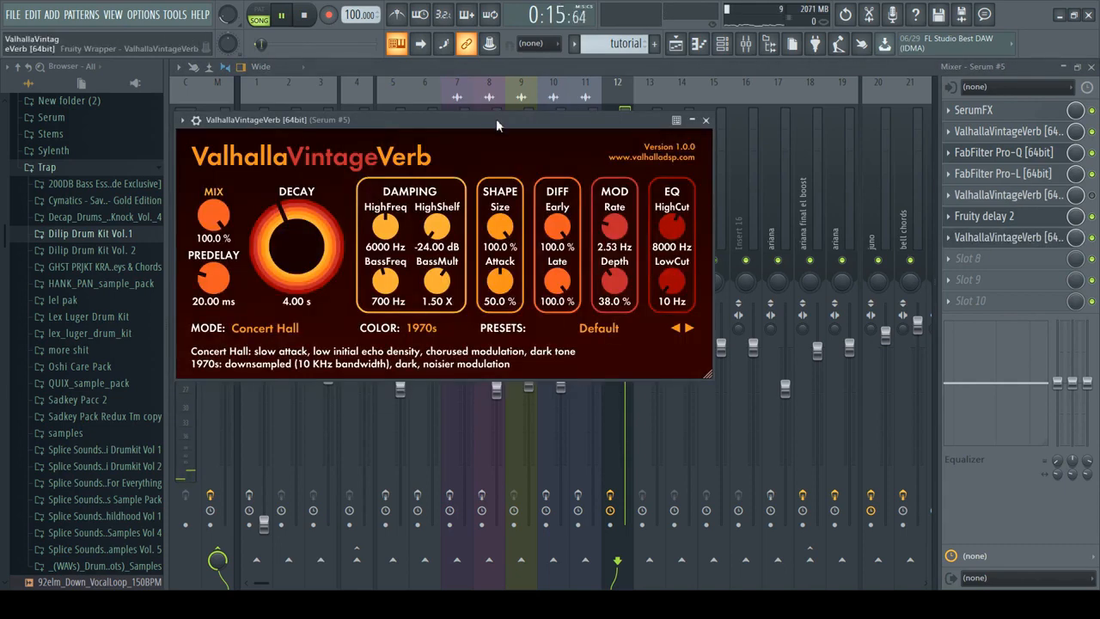
{"action": "left_click_drag", "start_coordinate": [494, 133], "coordinate": [512, 161]}
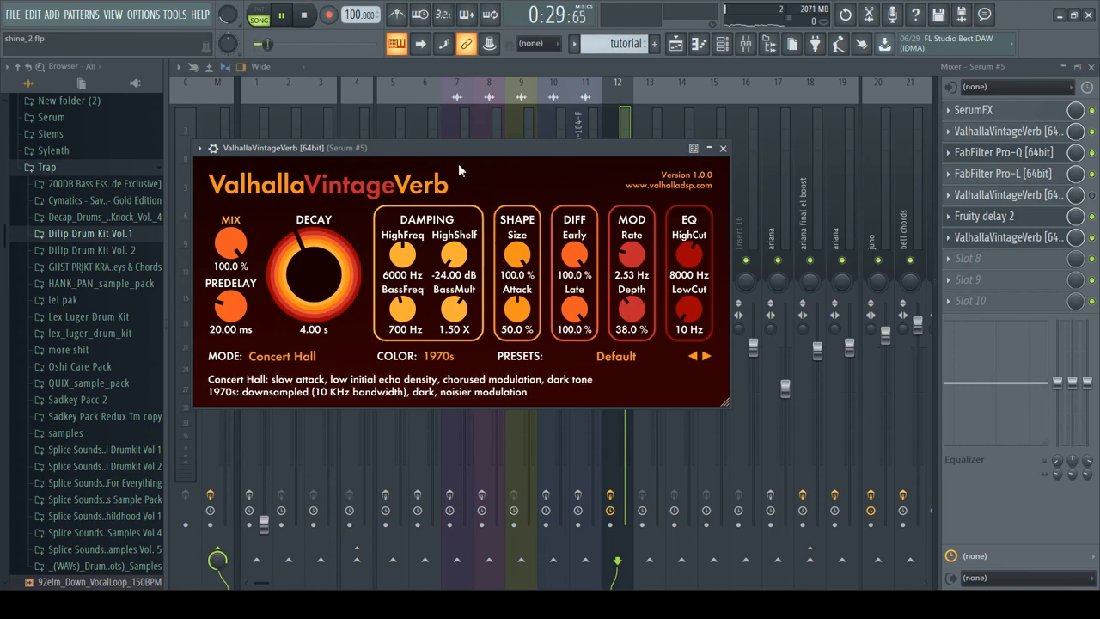
- Restart the song and listen to the clip through the slot 7 ValhallaVintageVerb, then stop playback
{"action": "key", "text": "space"}
{"action": "key", "text": "space"}
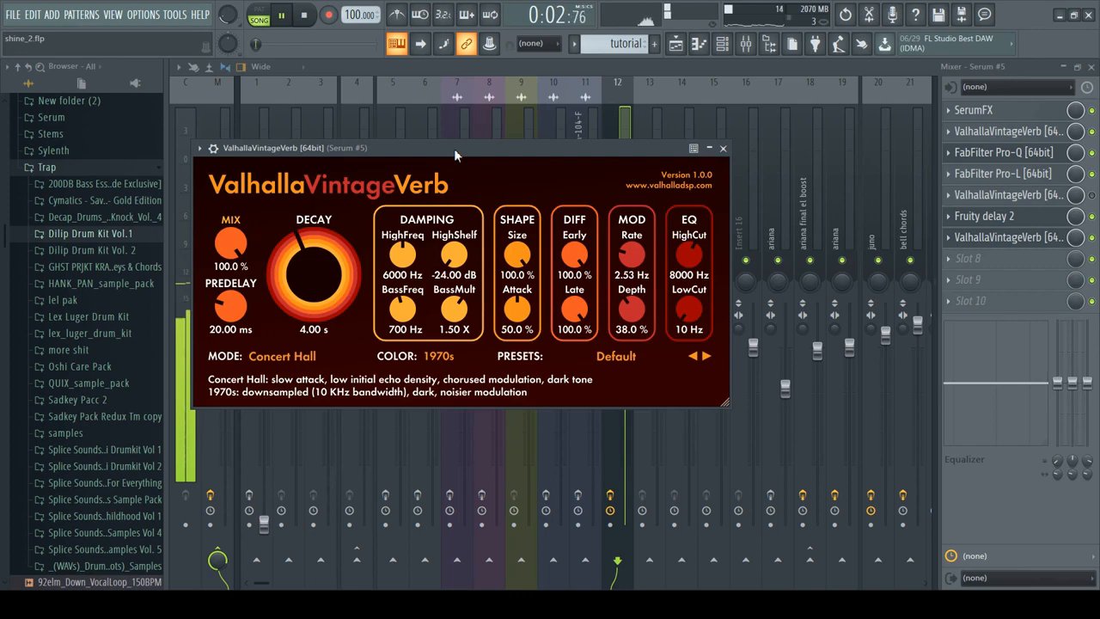
{"action": "key", "text": "space"}
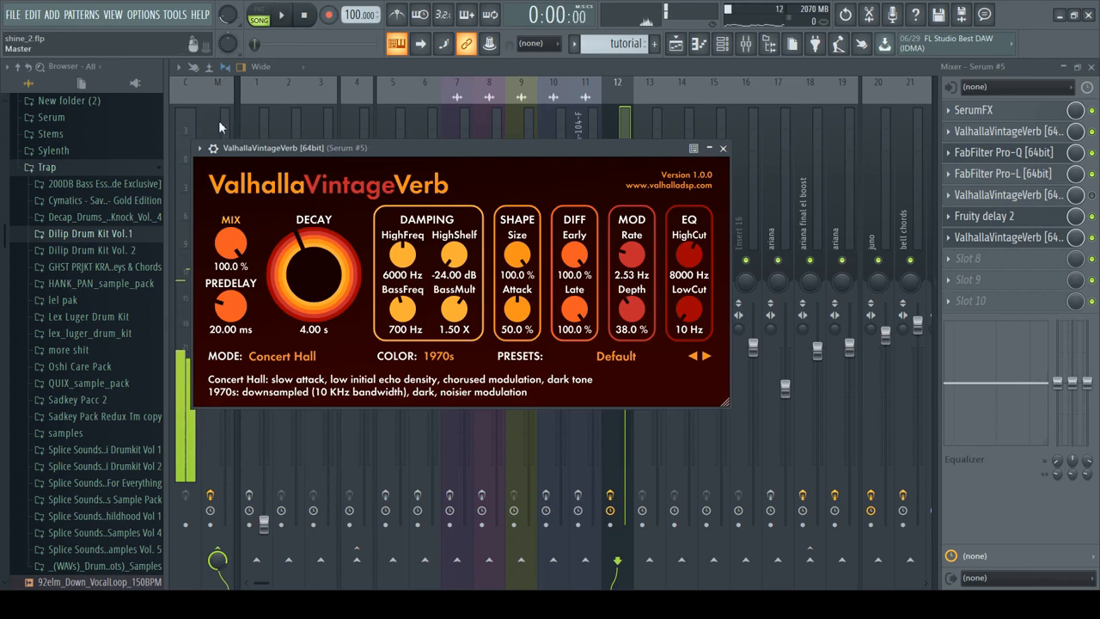
- Disable effect slots 6 and 7 on the Serum #5 track, then close the mixer and the open effect windows
{"action": "left_click", "coordinate": [722, 148]}
{"action": "left_click", "coordinate": [720, 185]}
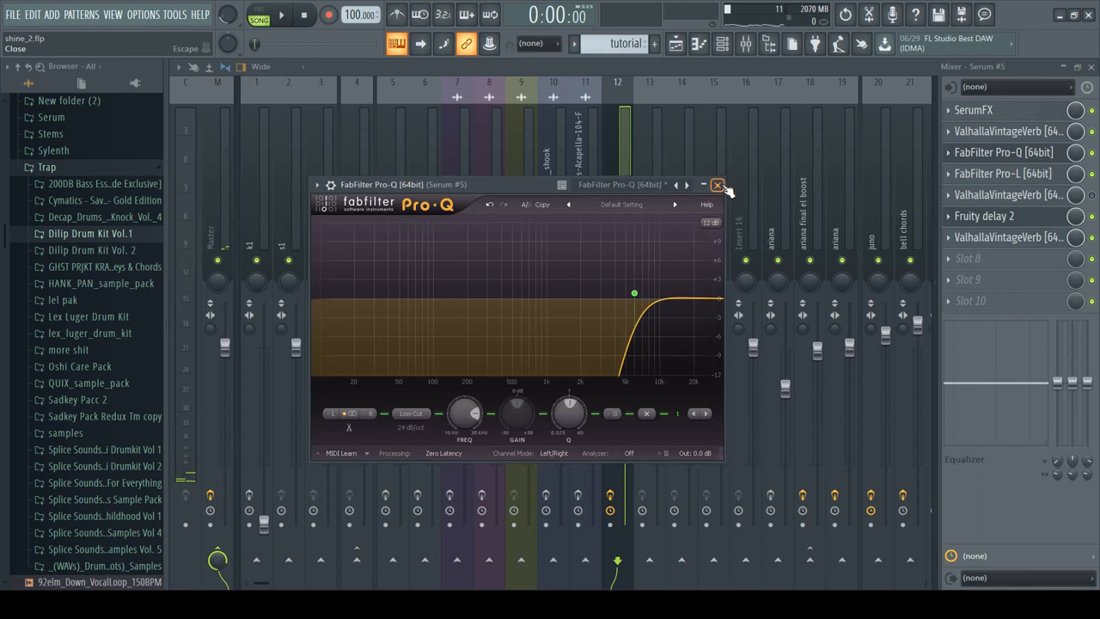
{"action": "left_click", "coordinate": [1091, 217]}
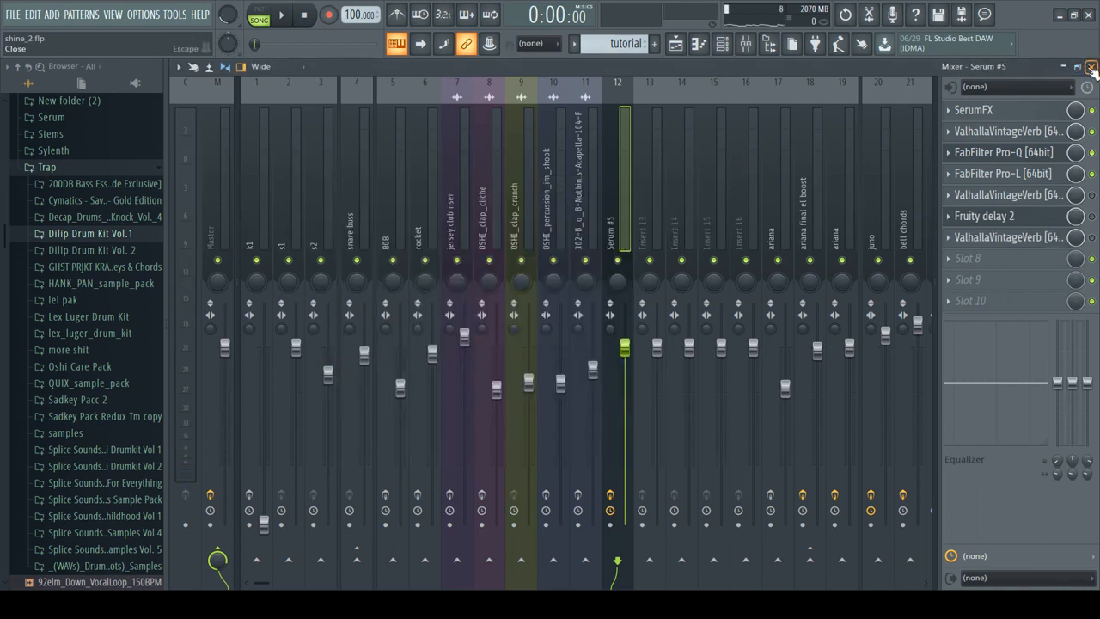
{"action": "left_click", "coordinate": [1091, 67]}
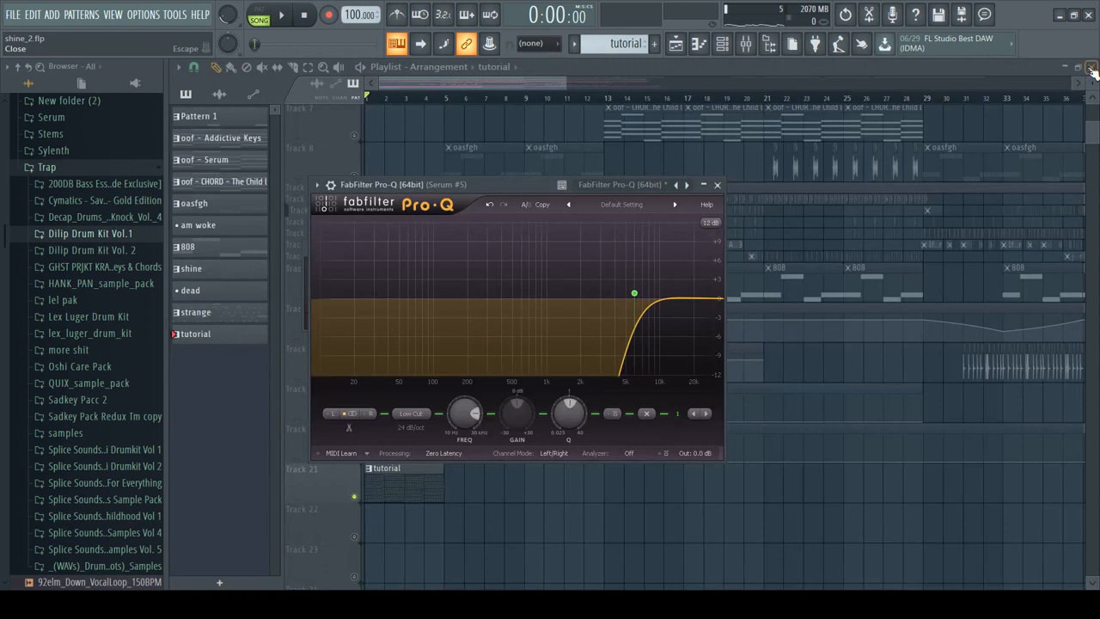
{"action": "left_click", "coordinate": [717, 185]}
{"action": "left_click", "coordinate": [584, 249]}
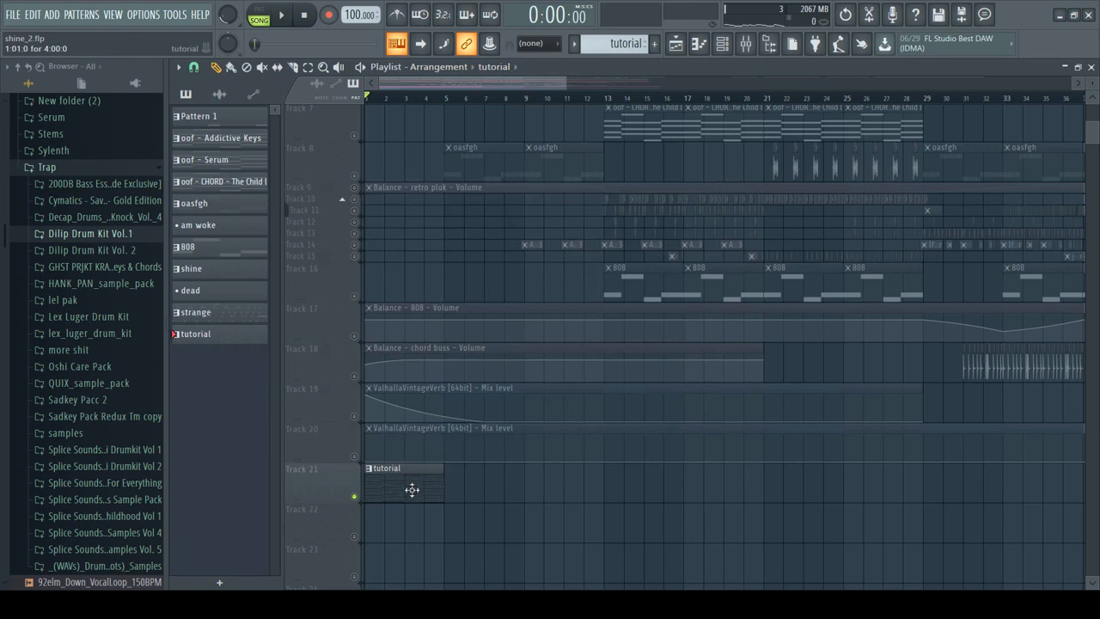
- Open the Serum #5 instrument from the channel rack and reposition its window over the playlist
{"action": "left_click", "coordinate": [721, 43]}
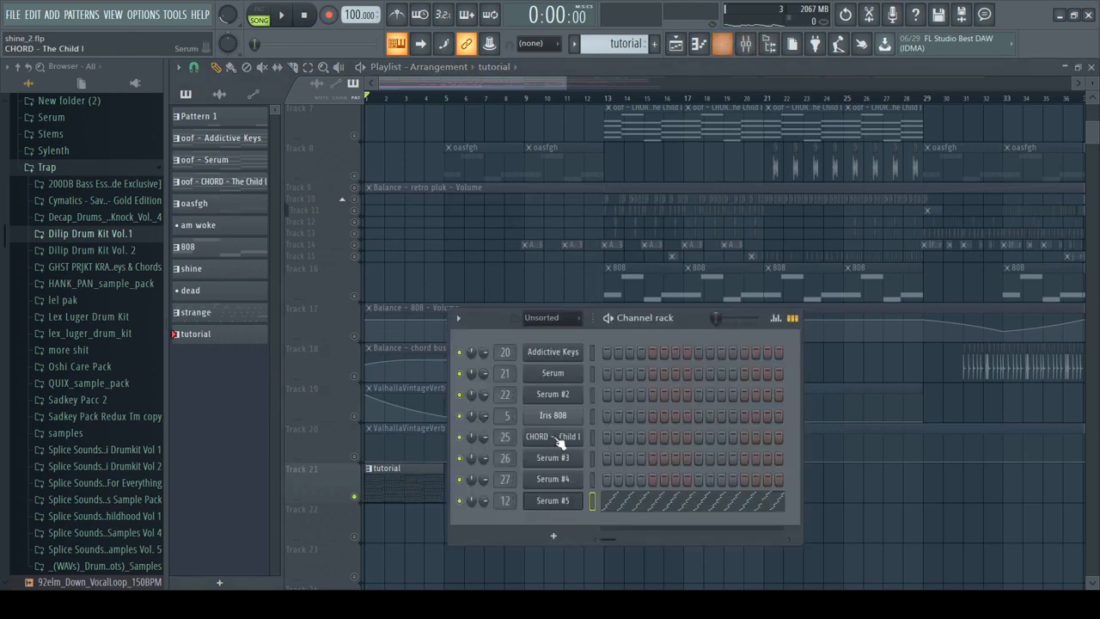
{"action": "left_click", "coordinate": [553, 504]}
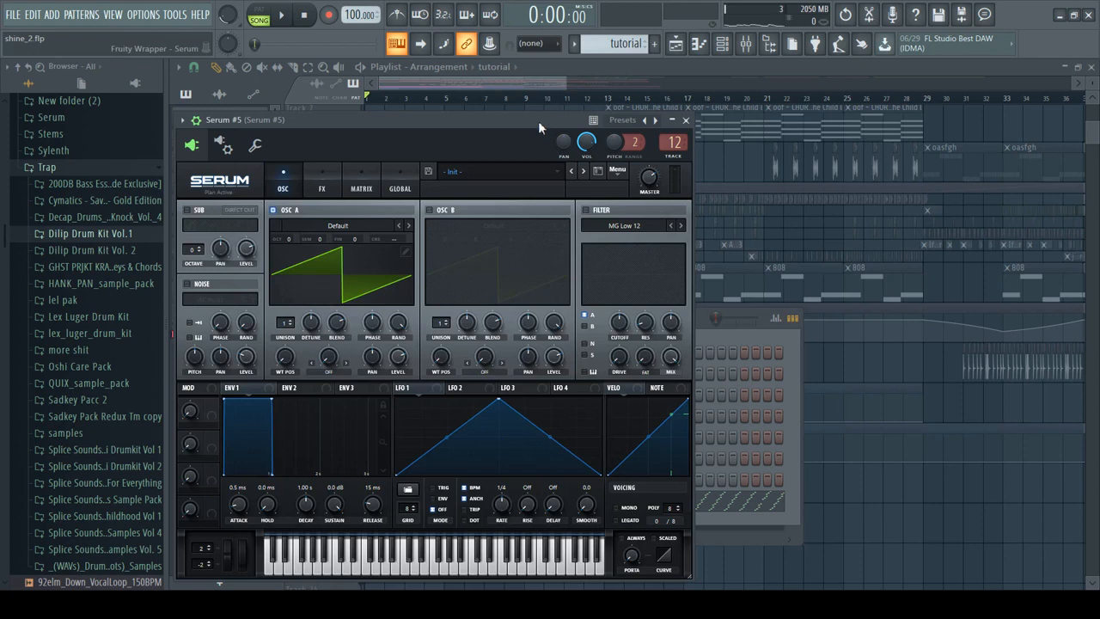
{"action": "double_click", "coordinate": [431, 120]}
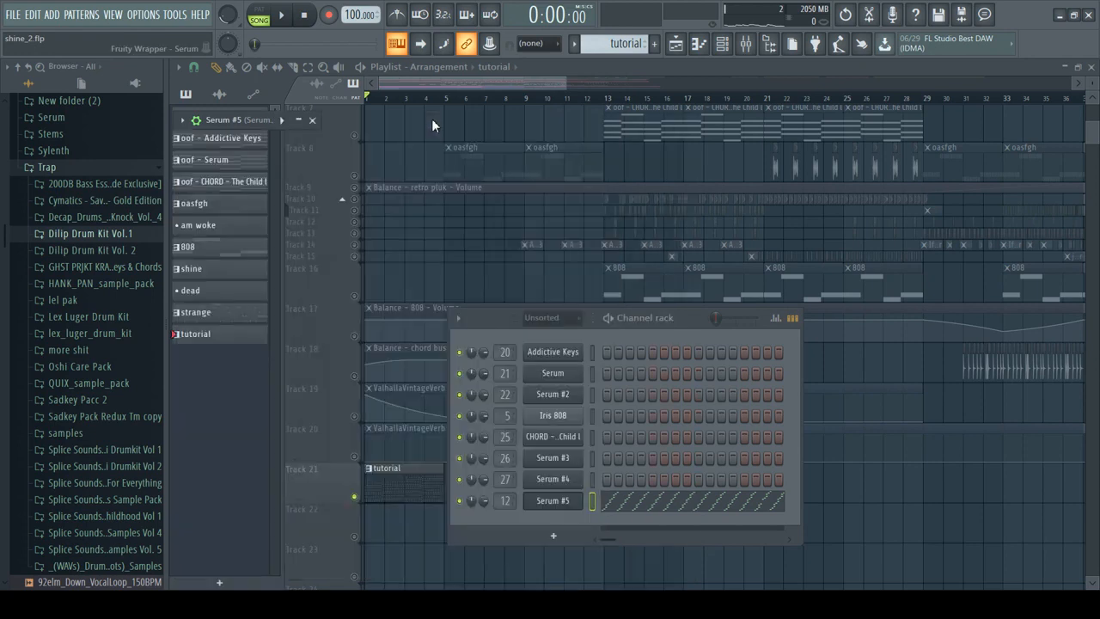
{"action": "left_click", "coordinate": [299, 121]}
{"action": "left_click_drag", "start_coordinate": [206, 120], "coordinate": [748, 118]}
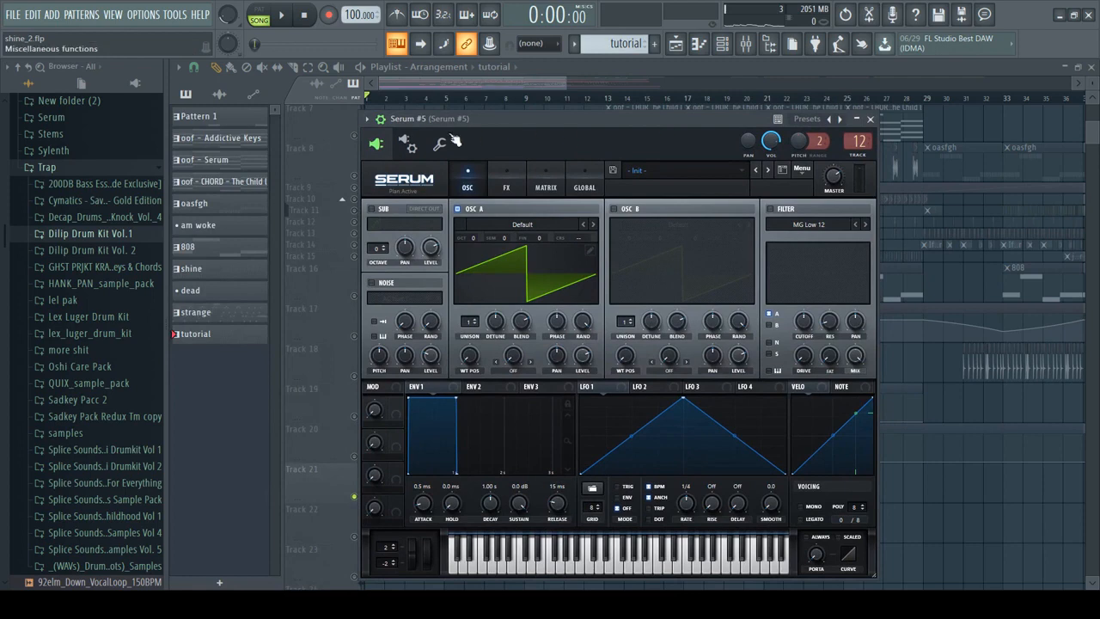
- Hide Serum #5's wrapper settings, load the Sorry chill chords preset, and play the clip with it
{"action": "left_click", "coordinate": [383, 120]}
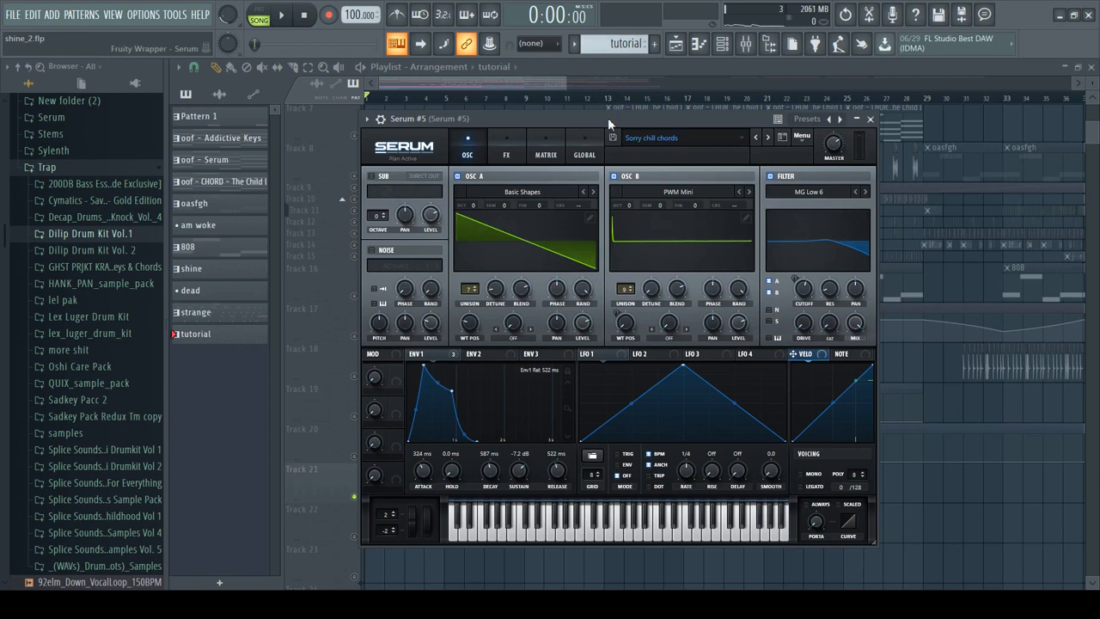
{"action": "key", "text": "space"}
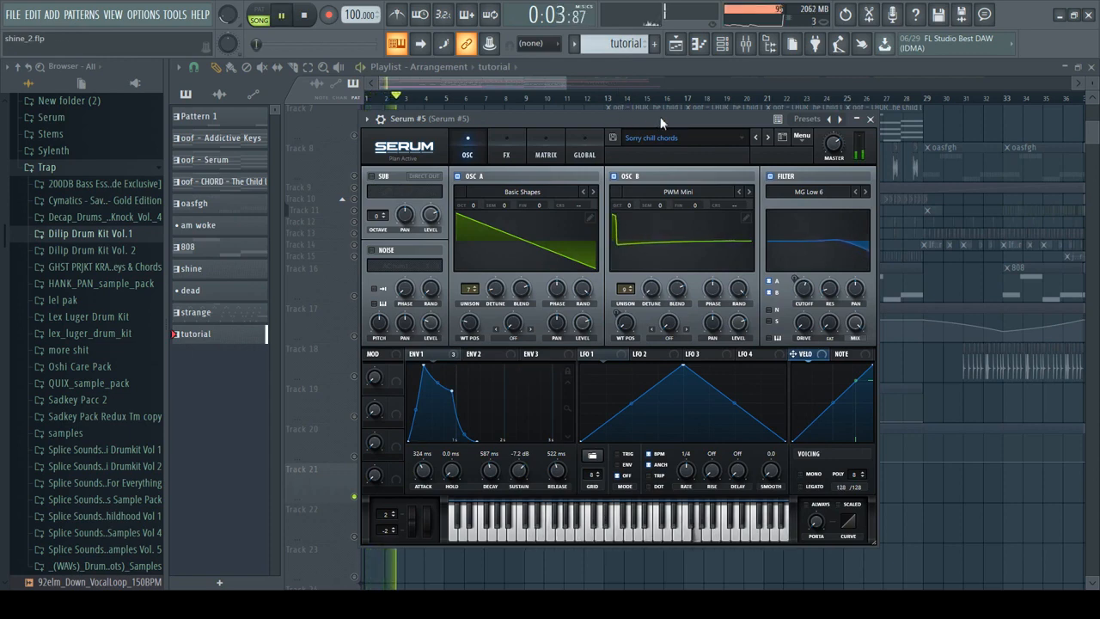
{"action": "key", "text": "space"}
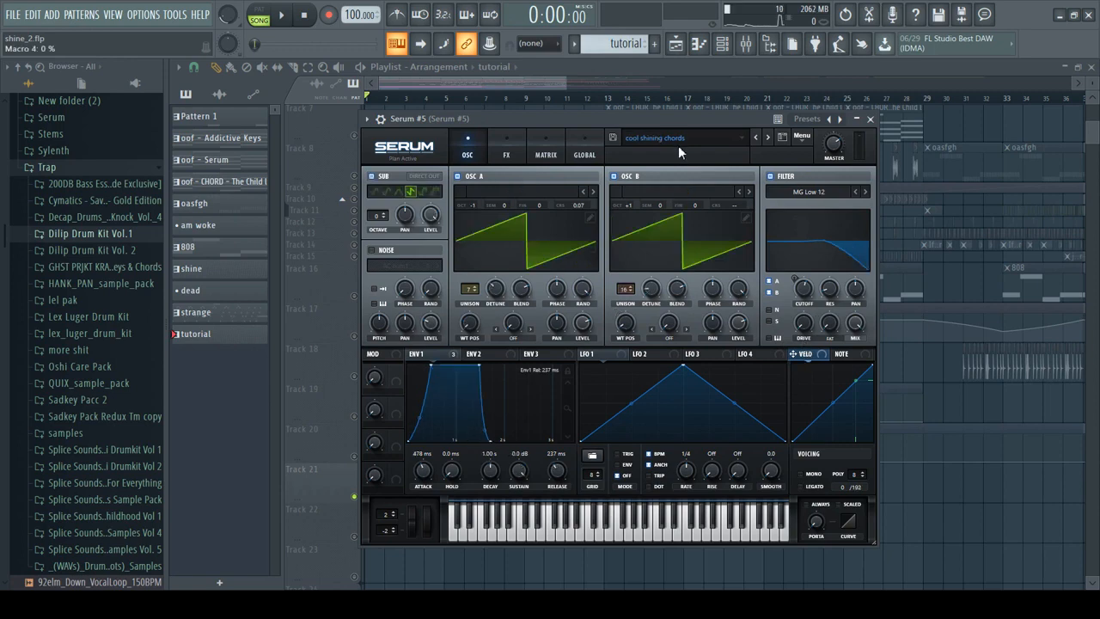
- Load the cool shining chords preset in Serum #5, play the clip with it, and move the window up slightly
{"action": "key", "text": "space"}
{"action": "key", "text": "space"}
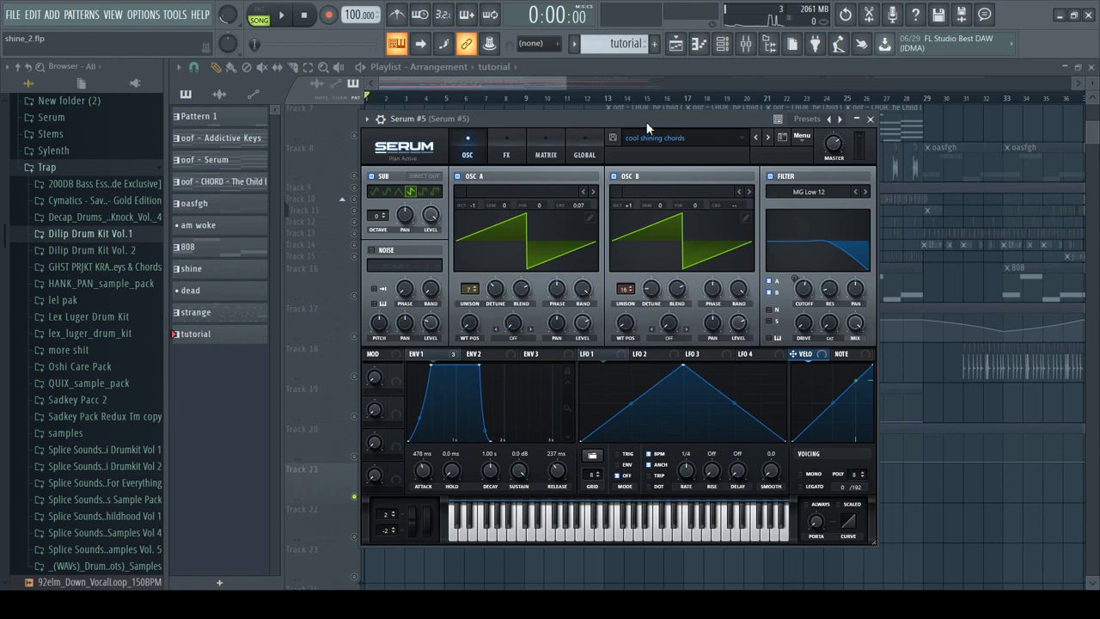
{"action": "mouse_move", "coordinate": [647, 127]}
{"action": "left_mouse_down"}
{"action": "mouse_move", "coordinate": [714, 155]}
{"action": "mouse_move", "coordinate": [646, 120]}
{"action": "mouse_move", "coordinate": [651, 108]}
{"action": "left_mouse_up"}
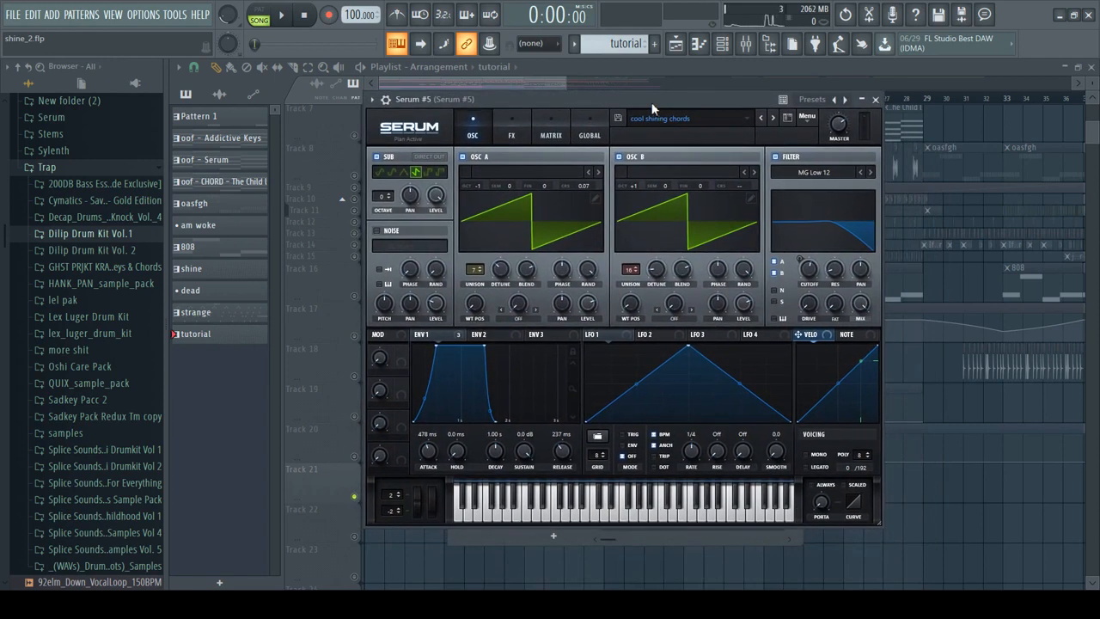
{"action": "mouse_move", "coordinate": [652, 101]}
{"action": "left_mouse_down"}
{"action": "mouse_move", "coordinate": [680, 134]}
{"action": "mouse_move", "coordinate": [648, 129]}
{"action": "mouse_move", "coordinate": [659, 103]}
{"action": "left_mouse_up"}
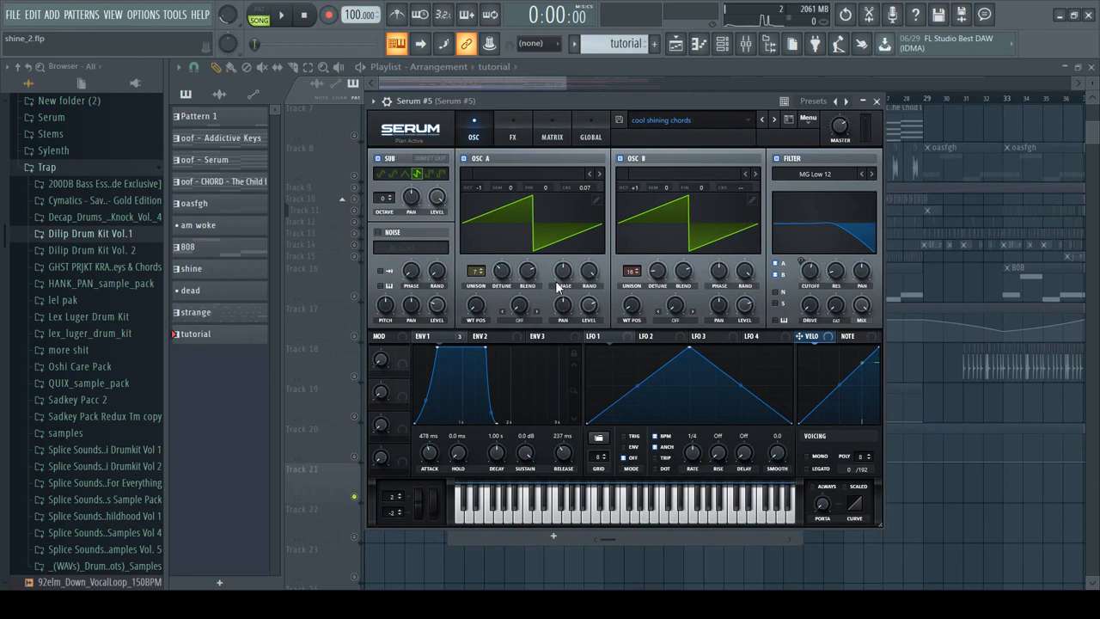
- Close Serum #5 and show the full arrangement in the playlist, starting from the shine clip on Track 1
{"action": "left_click", "coordinate": [877, 101]}
{"action": "left_click_drag", "start_coordinate": [570, 88], "coordinate": [928, 151]}
{"action": "scroll", "coordinate": [733, 408], "scroll_direction": "up", "scroll_amount": 5}
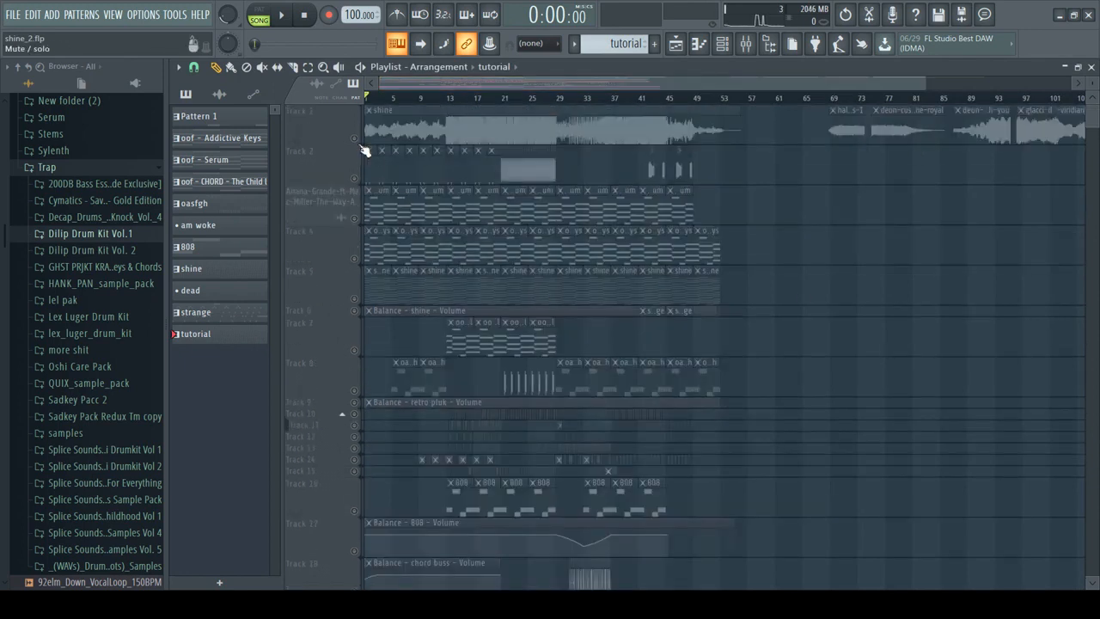